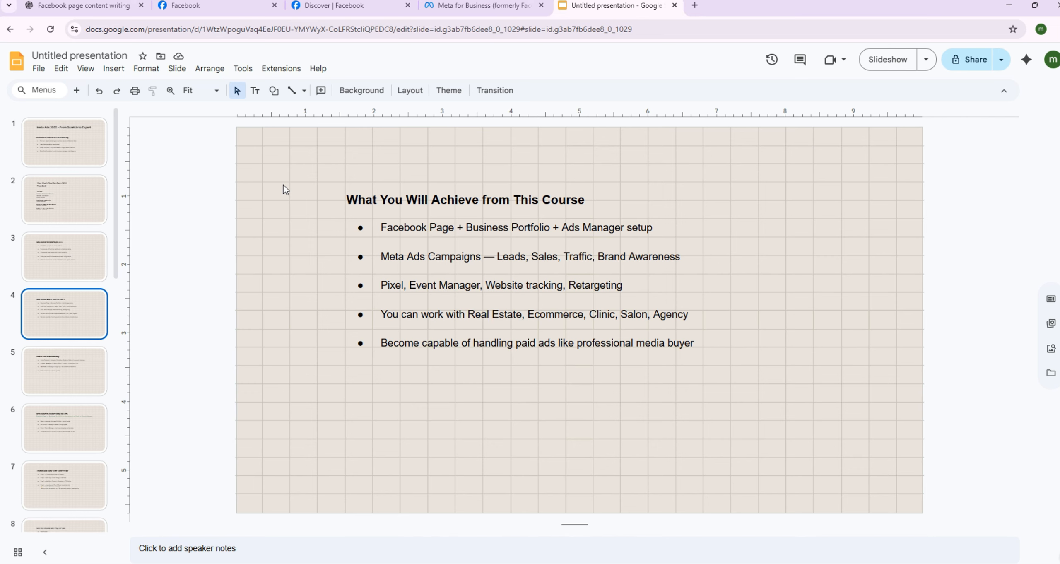
Step: Page through the course slides in the presentation
{"action": "key", "text": "Down"}
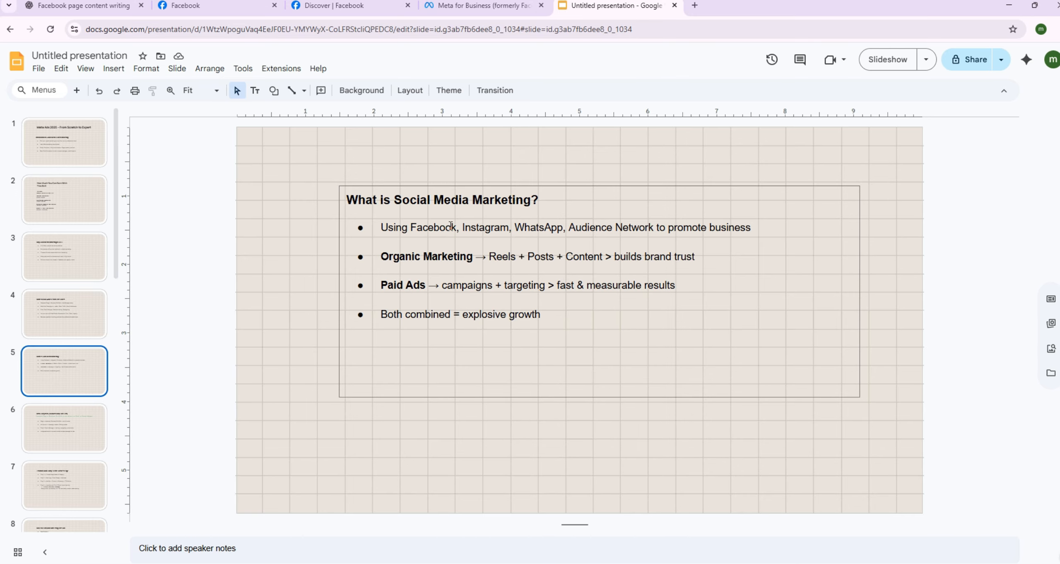
{"action": "key", "text": "Down"}
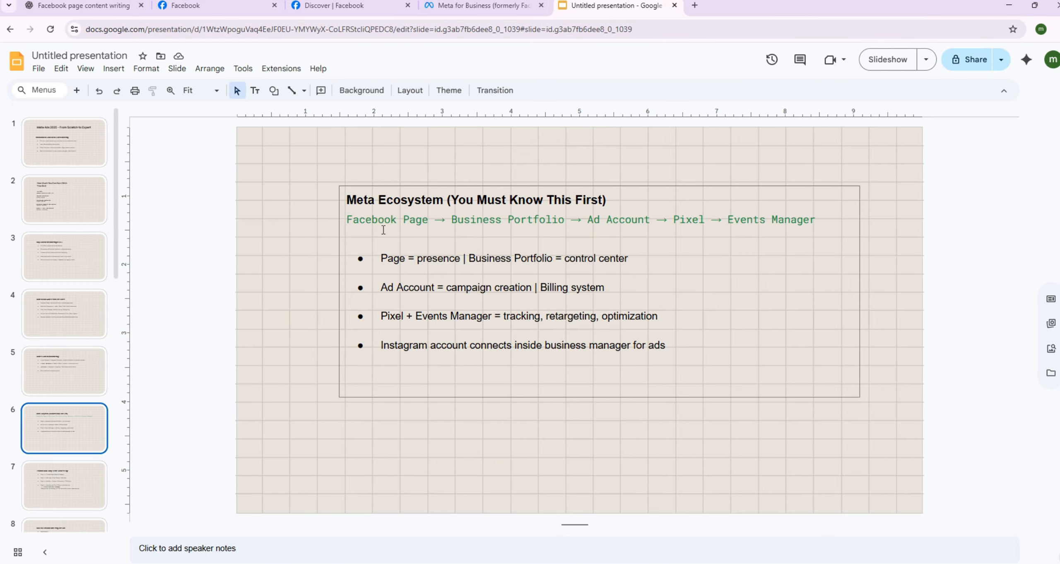
{"action": "key", "text": "Down"}
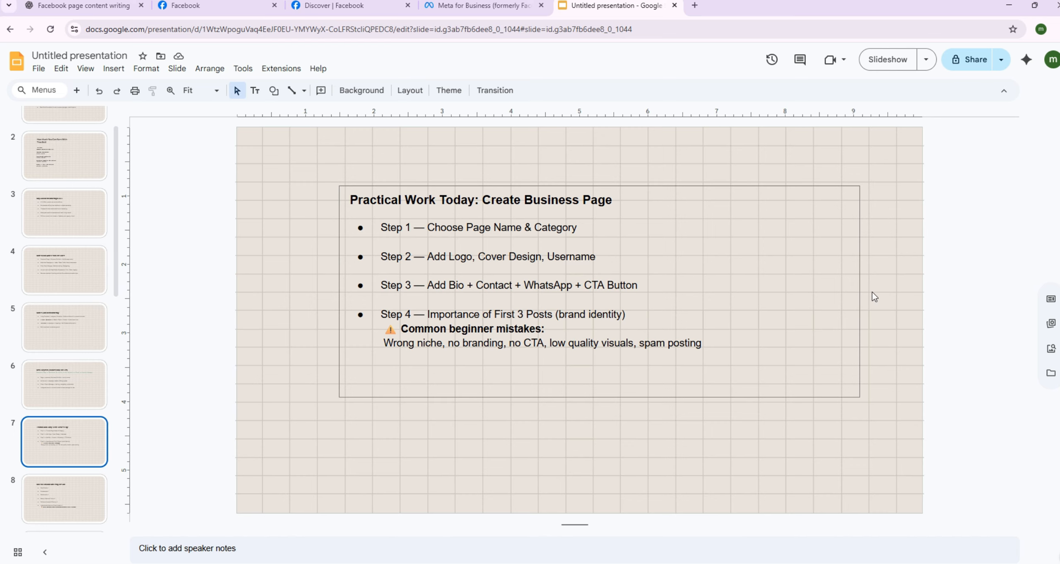
Step: Open business.facebook.com in a new browser tab
{"action": "key", "text": "ctrl+t"}
{"action": "type", "text": "business.facebook.com"}
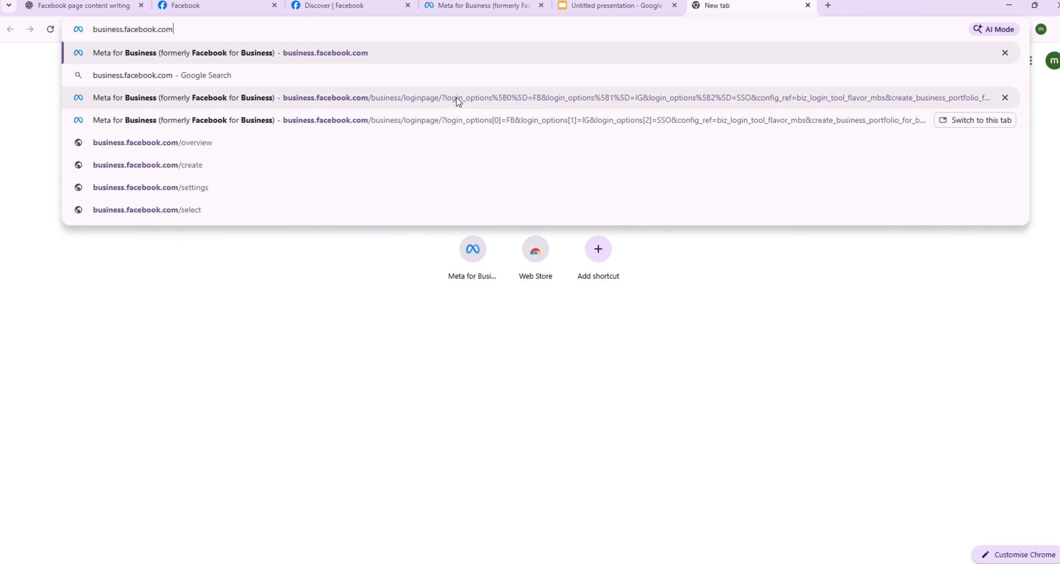
{"action": "key", "text": "Return"}
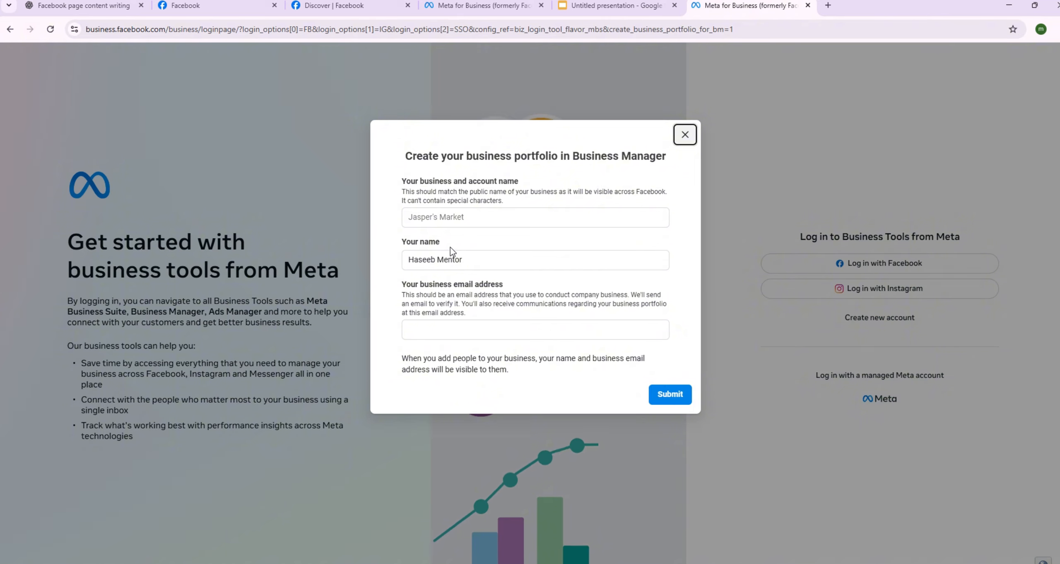
Step: Create a business portfolio named AdsFlow, pasting in the business email address, and submit it
{"action": "left_click", "coordinate": [440, 215]}
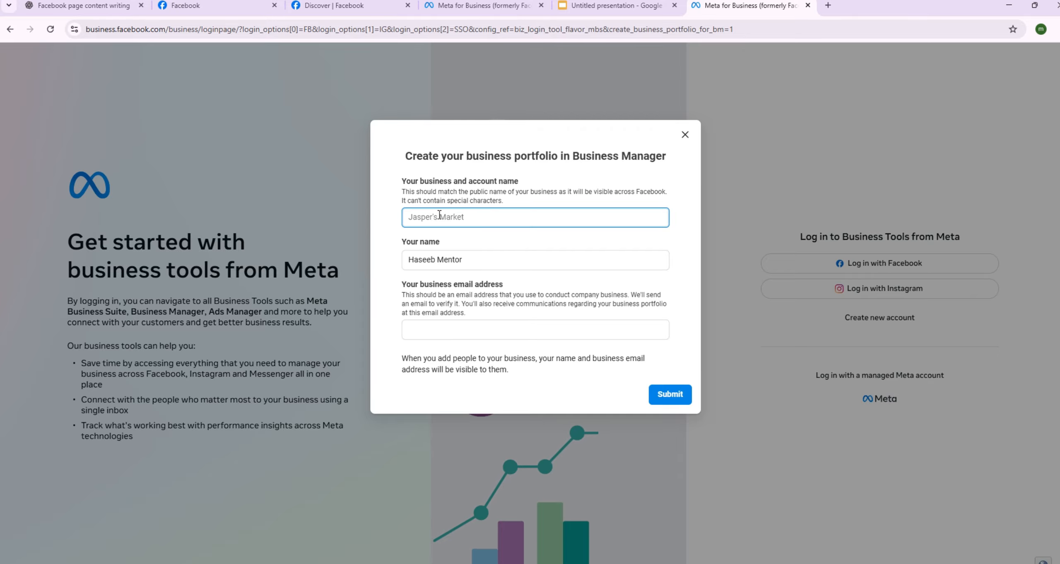
{"action": "type", "text": "AdsFlow"}
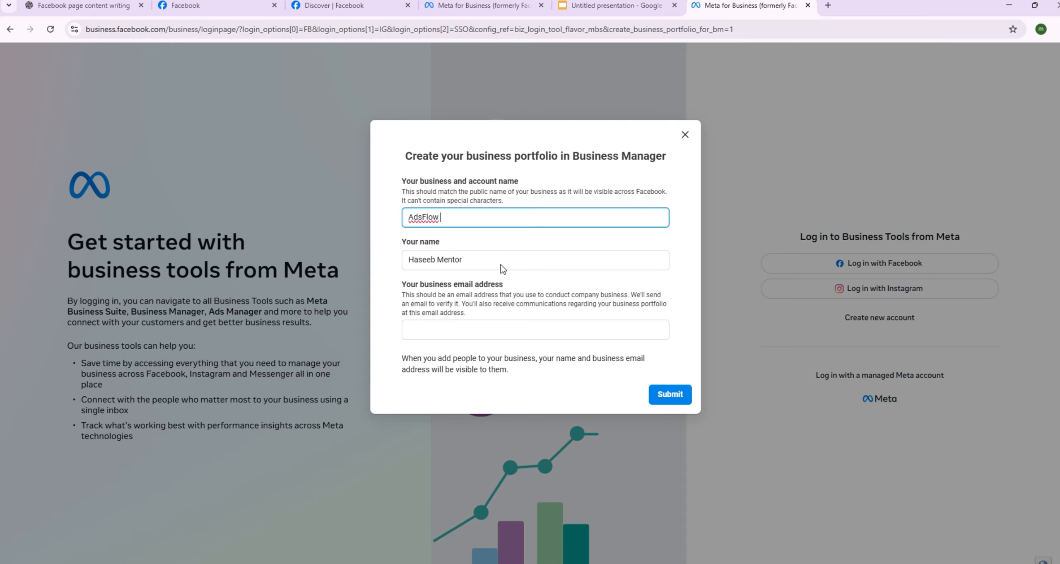
{"action": "left_click", "coordinate": [439, 333]}
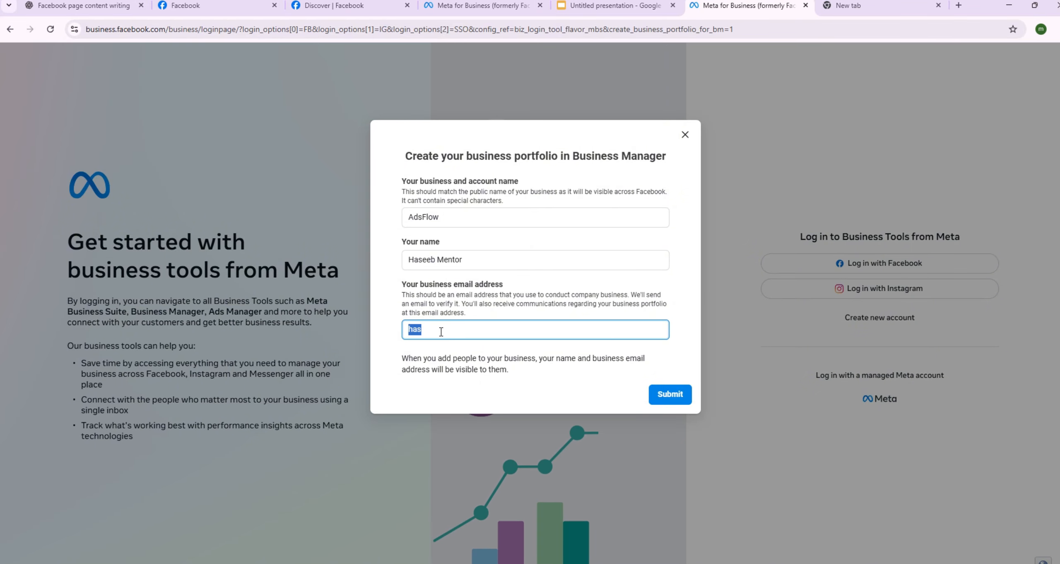
{"action": "key", "text": "ctrl+v"}
{"action": "left_click", "coordinate": [676, 397]}
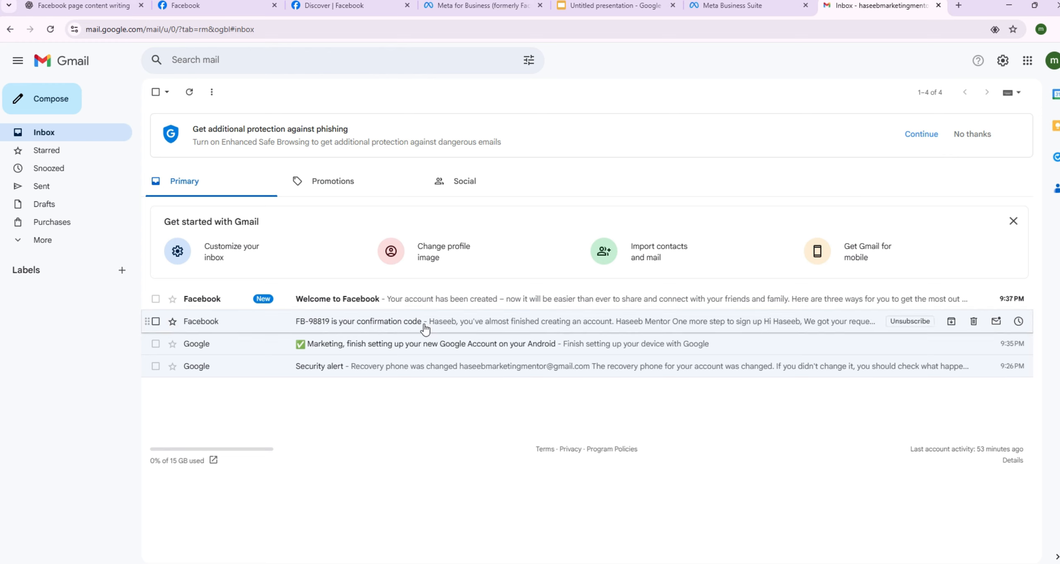
Step: Open the Welcome to Facebook email in Gmail, follow its Get started link, and return to Meta Business Suite
{"action": "left_click", "coordinate": [409, 299]}
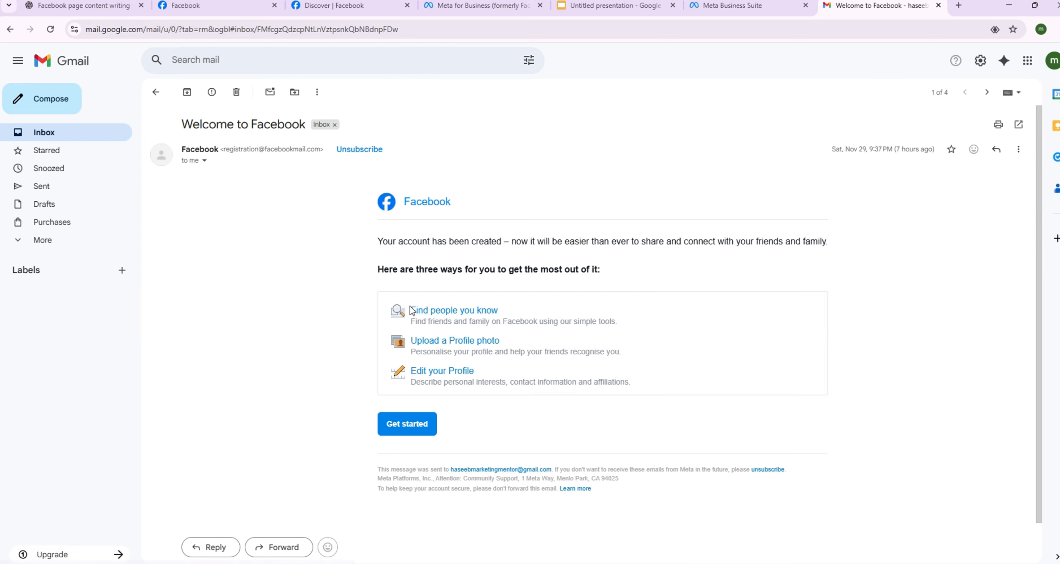
{"action": "left_click", "coordinate": [422, 431]}
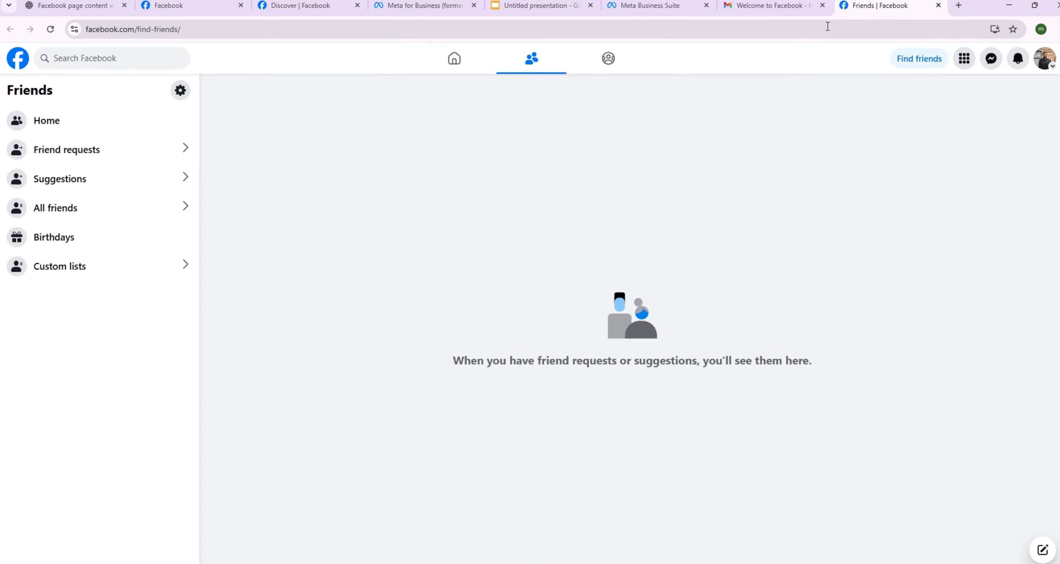
{"action": "left_click", "coordinate": [778, 7]}
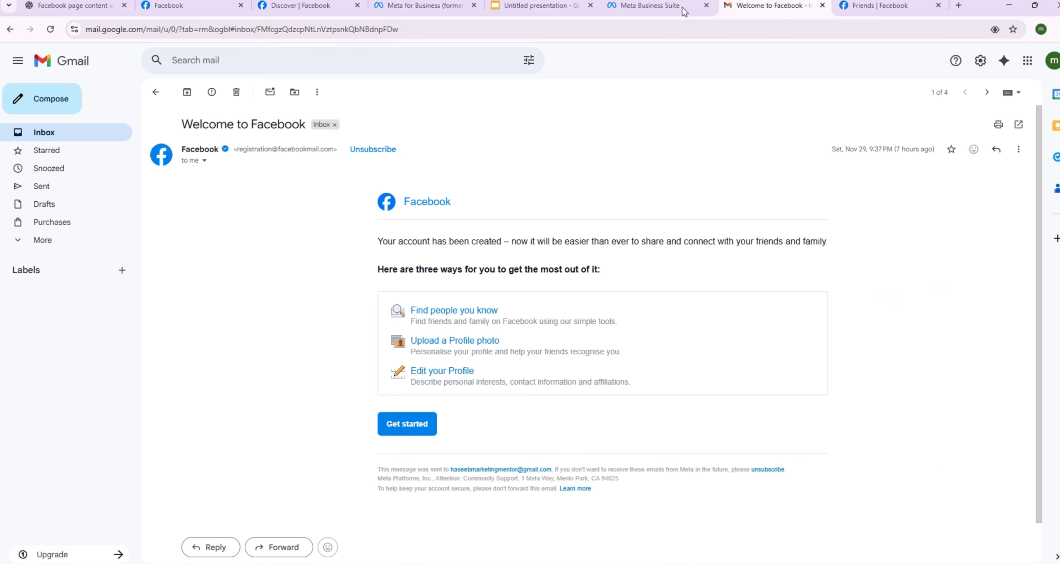
{"action": "left_click", "coordinate": [636, 9]}
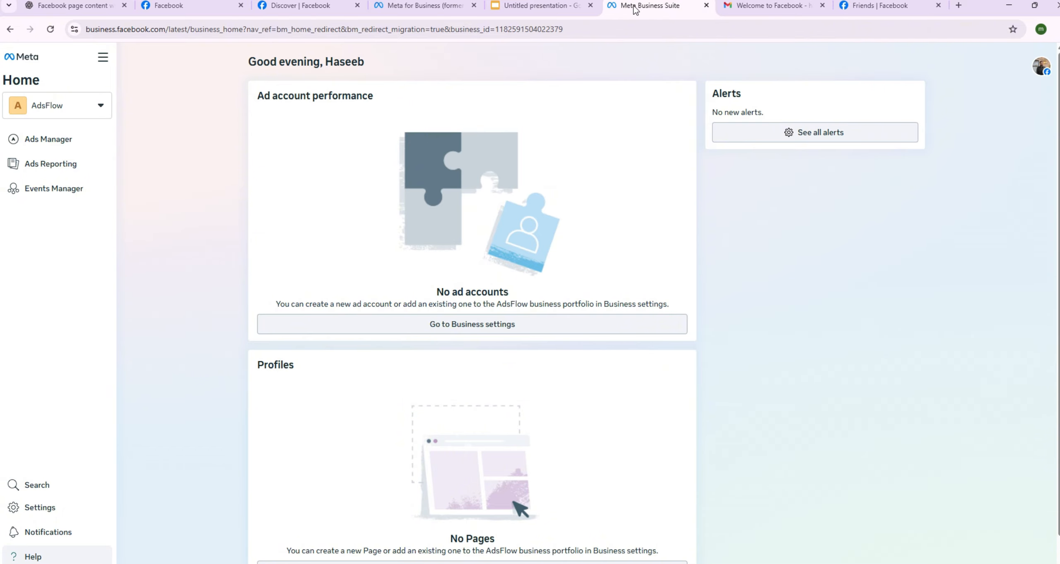
Step: Open the portfolio settings and review the invite-people dialog, then cancel it
{"action": "left_click", "coordinate": [41, 508]}
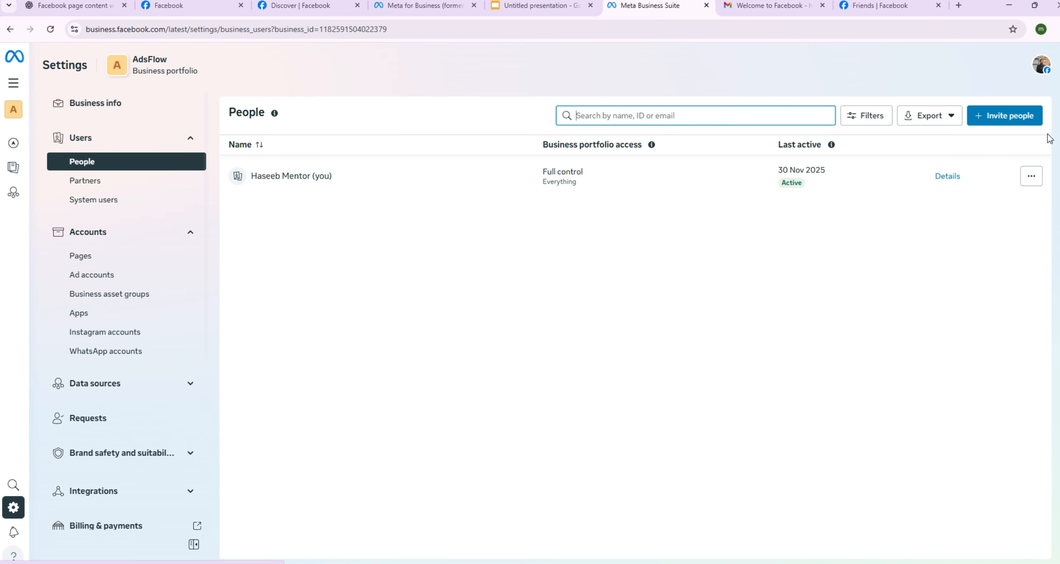
{"action": "left_click", "coordinate": [1024, 116]}
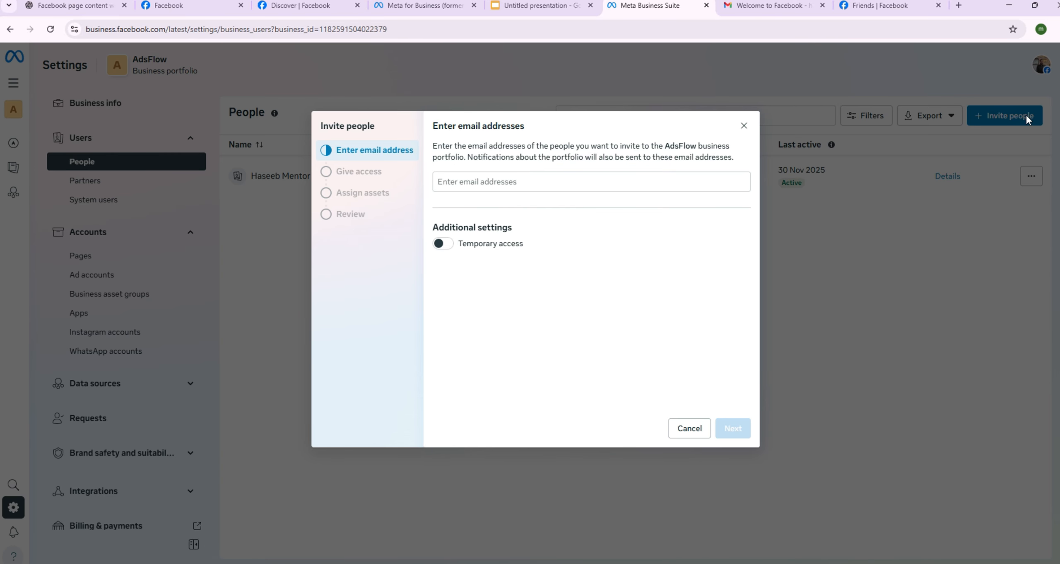
{"action": "left_click", "coordinate": [514, 181]}
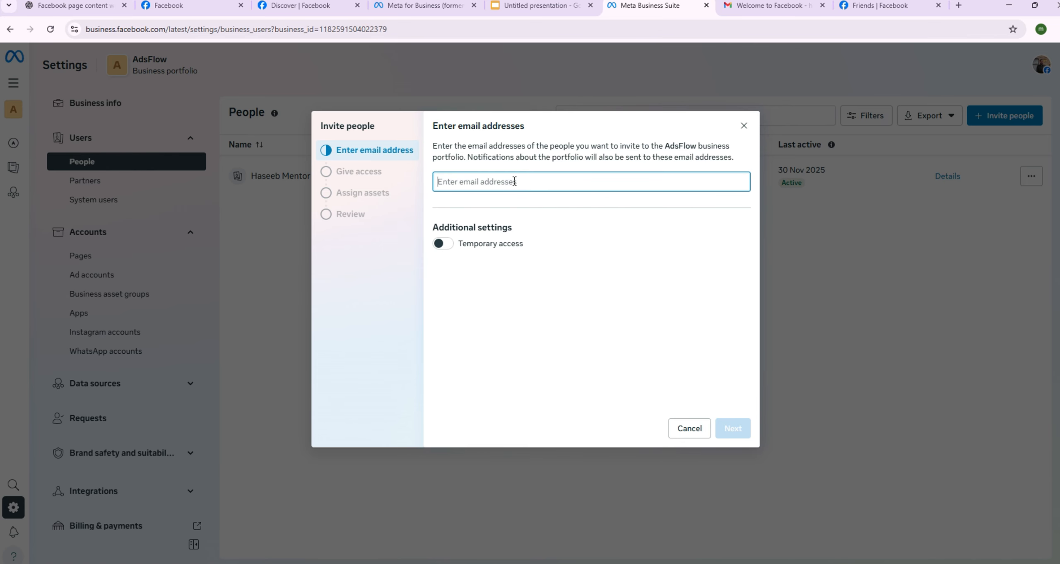
{"action": "left_click", "coordinate": [443, 245]}
{"action": "left_click", "coordinate": [689, 428]}
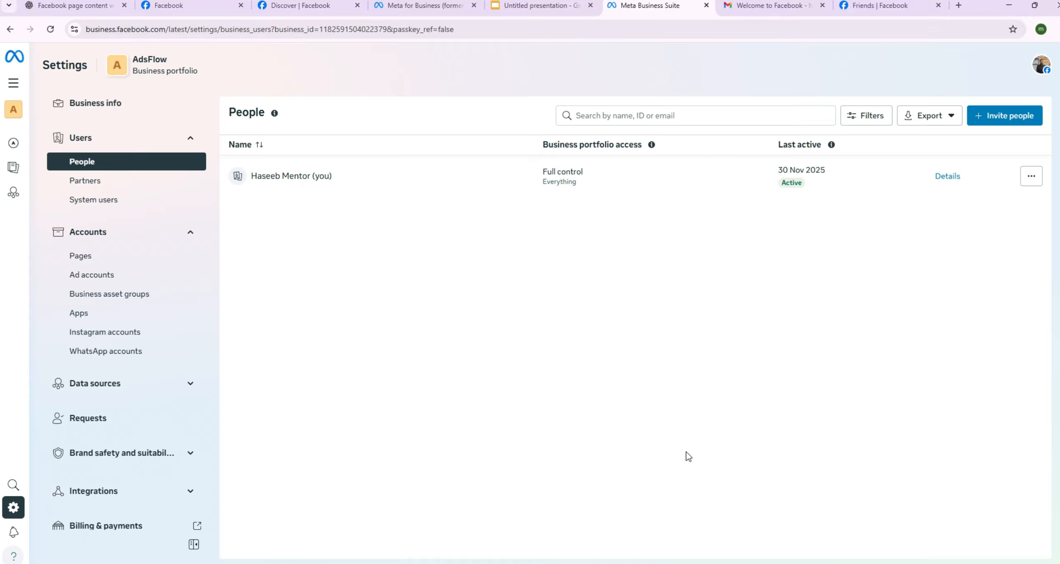
Step: Start creating a new Facebook Page from the portfolio's Pages settings and name it AdsFlow
{"action": "left_click", "coordinate": [144, 257]}
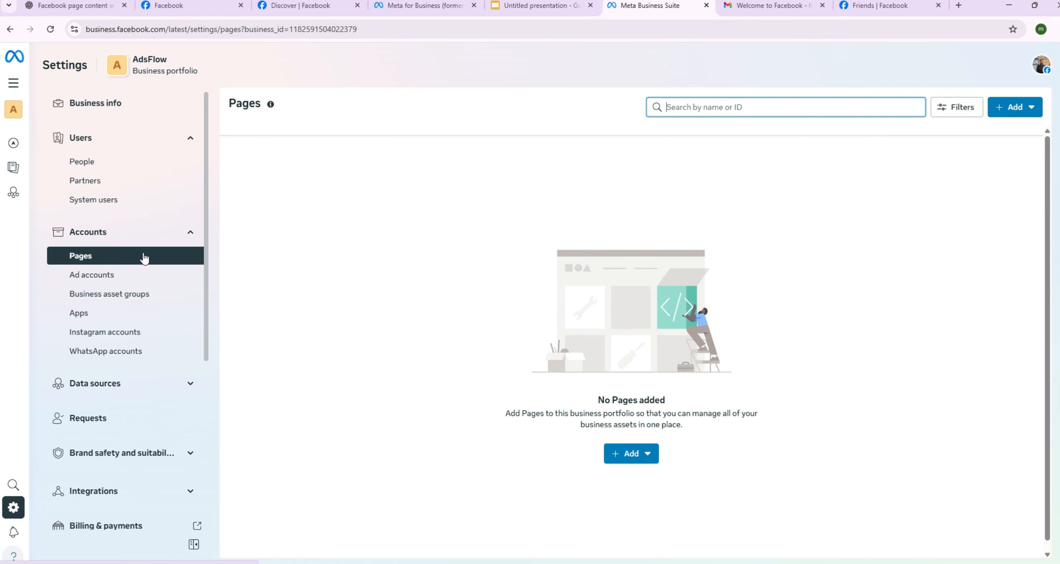
{"action": "left_click", "coordinate": [634, 459]}
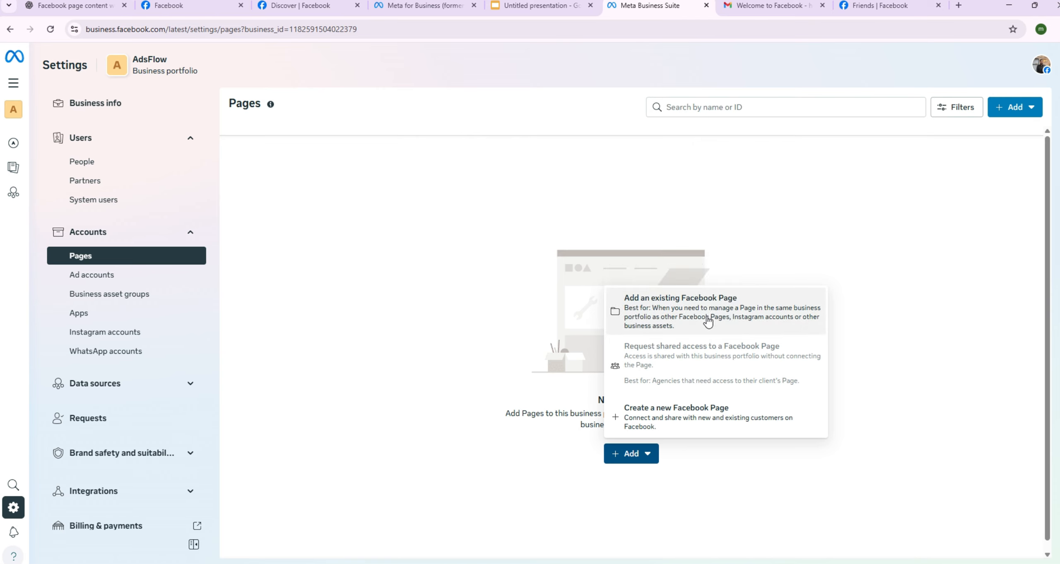
{"action": "left_click", "coordinate": [670, 428]}
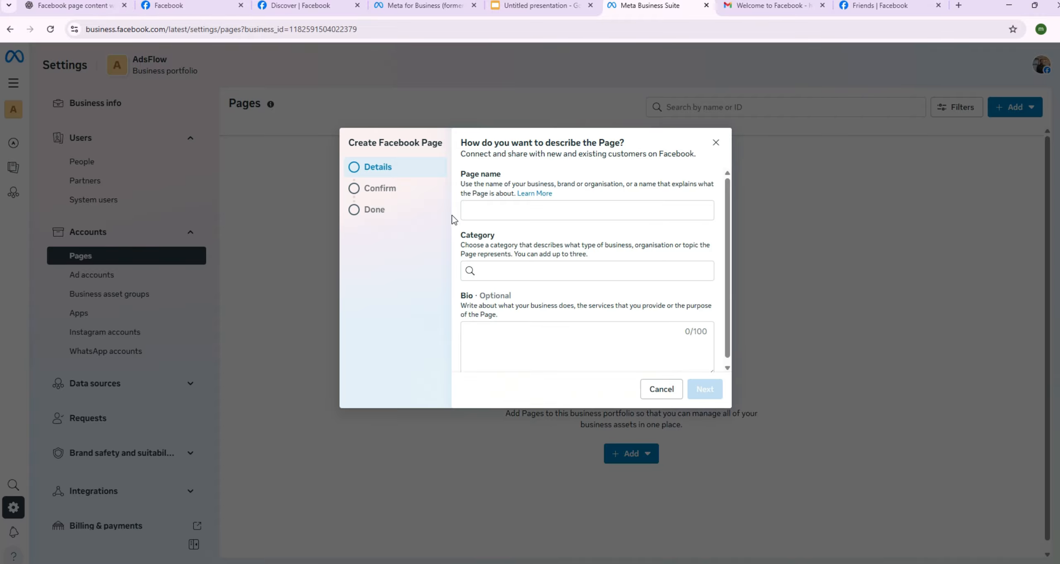
{"action": "left_click", "coordinate": [503, 208]}
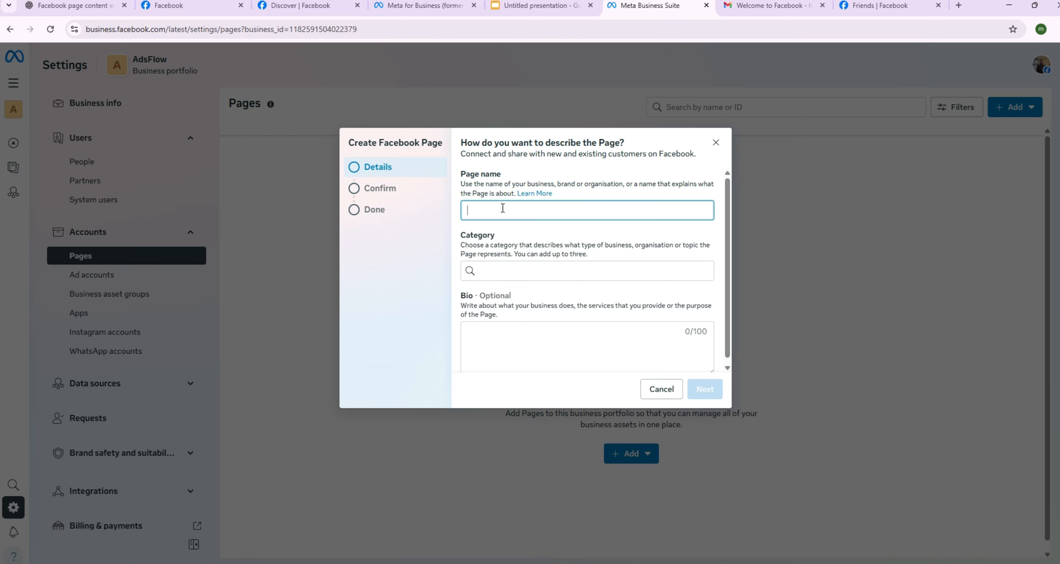
{"action": "type", "text": "AdsFlow"}
Step: Search categories for marketing and set the page category to Marketing agency
{"action": "left_click", "coordinate": [524, 284]}
{"action": "left_click", "coordinate": [523, 270]}
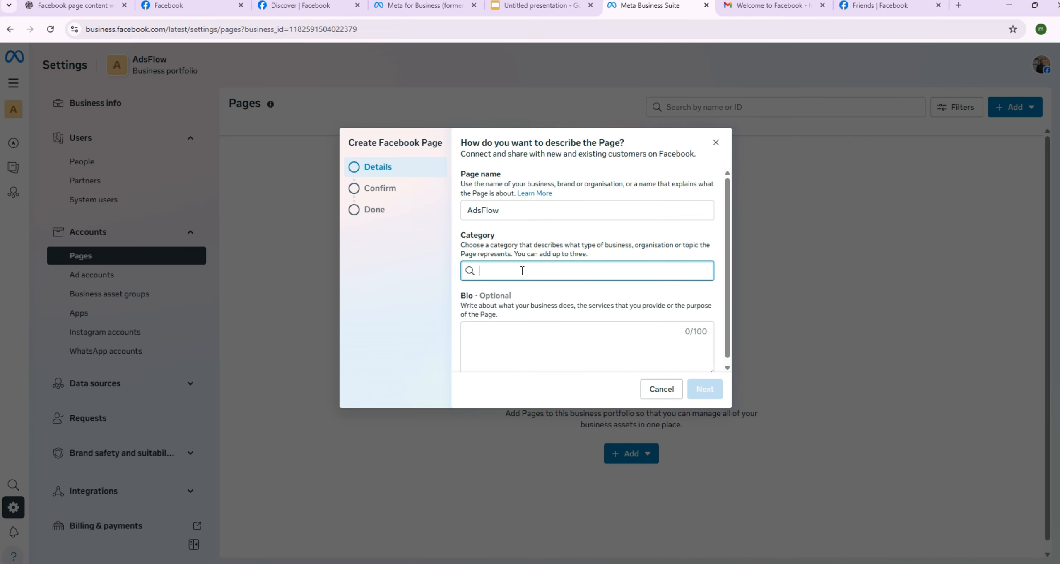
{"action": "type", "text": "marketing"}
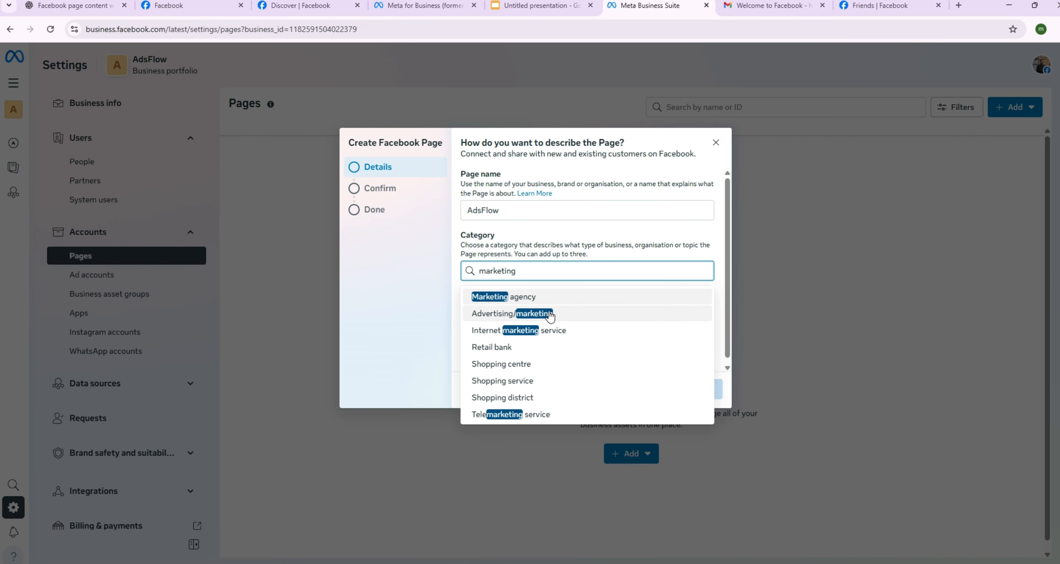
{"action": "left_click", "coordinate": [532, 296]}
{"action": "left_click", "coordinate": [556, 334]}
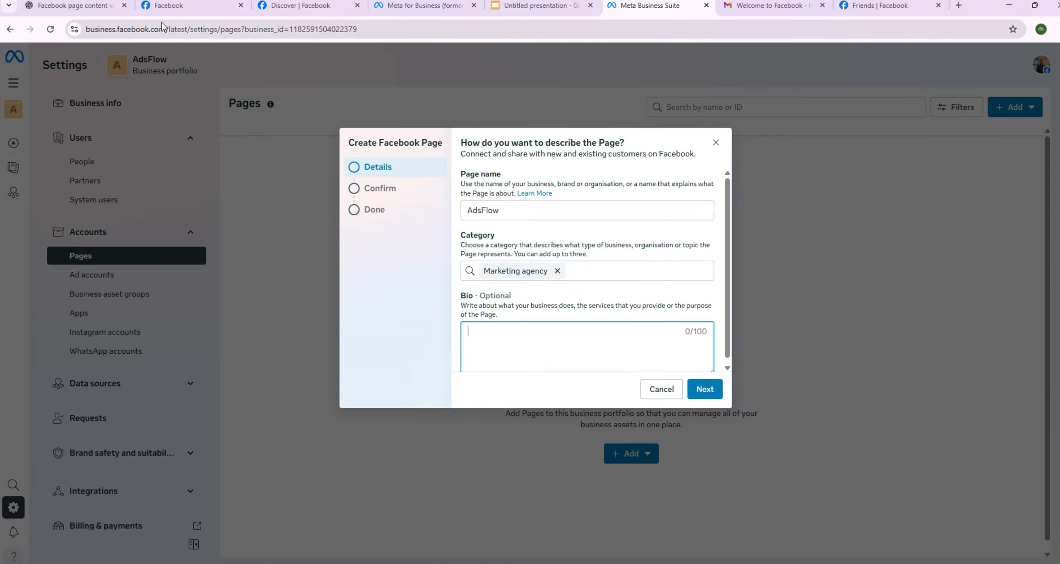
Step: In ChatGPT, select the professional short bio 'Data-driven digital marketing that delivers real results.'
{"action": "left_click", "coordinate": [110, 7]}
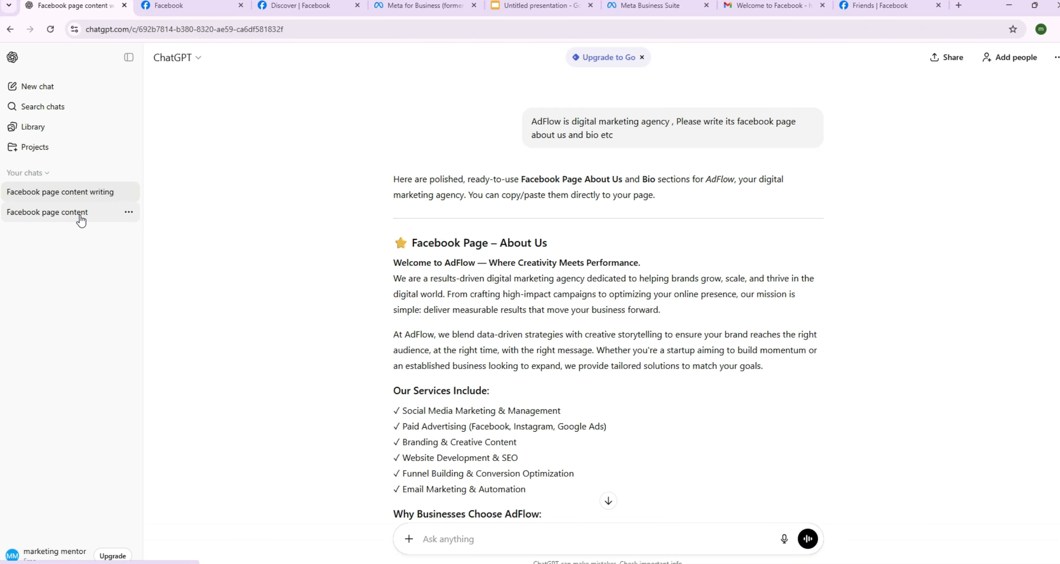
{"action": "scroll", "coordinate": [562, 339], "scroll_direction": "down", "scroll_amount": 4}
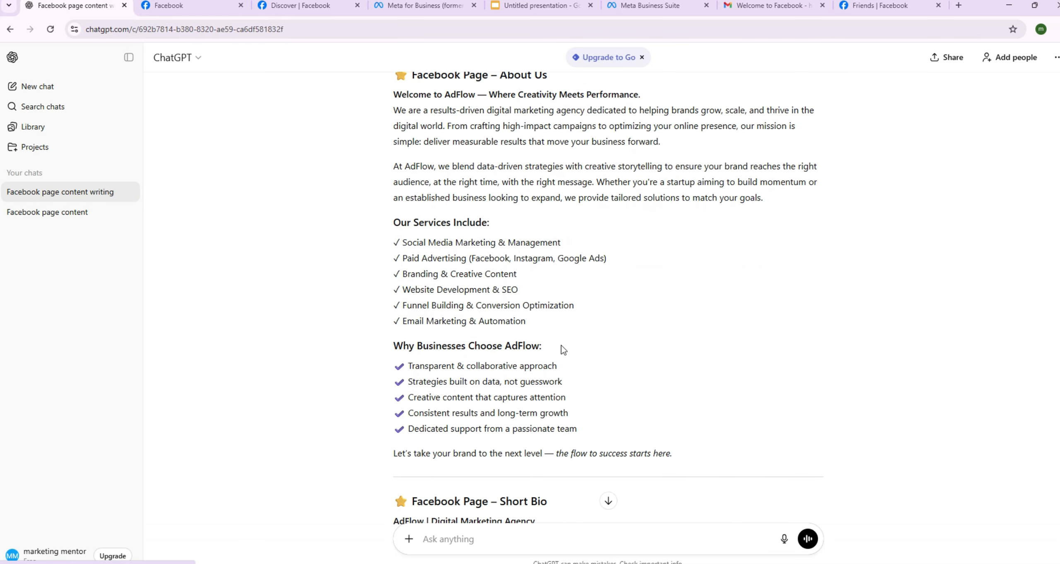
{"action": "scroll", "coordinate": [573, 365], "scroll_direction": "down", "scroll_amount": 4}
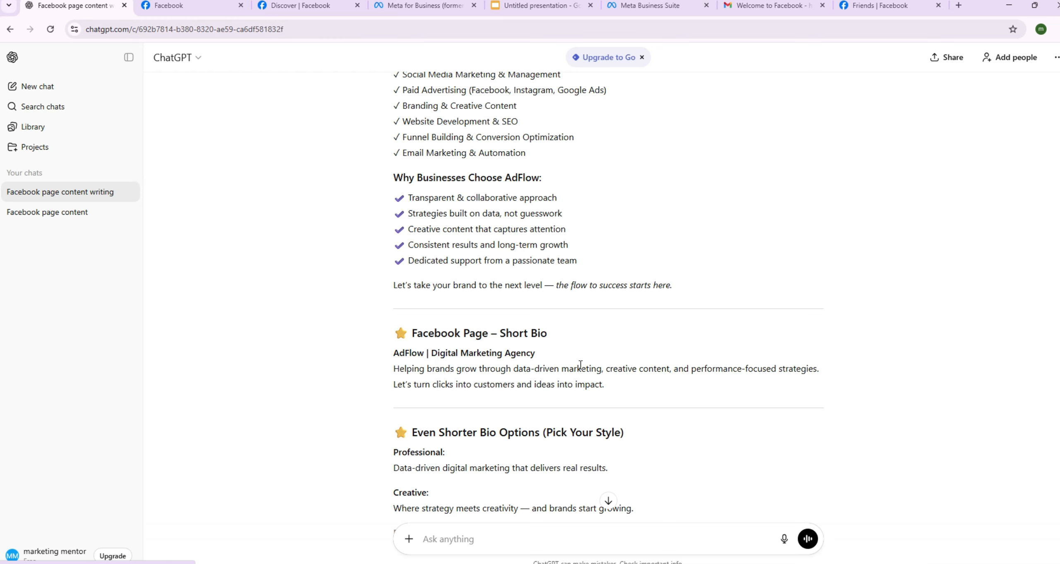
{"action": "scroll", "coordinate": [580, 364], "scroll_direction": "down", "scroll_amount": 3}
{"action": "triple_click", "coordinate": [541, 356]}
{"action": "key", "text": "ctrl+c"}
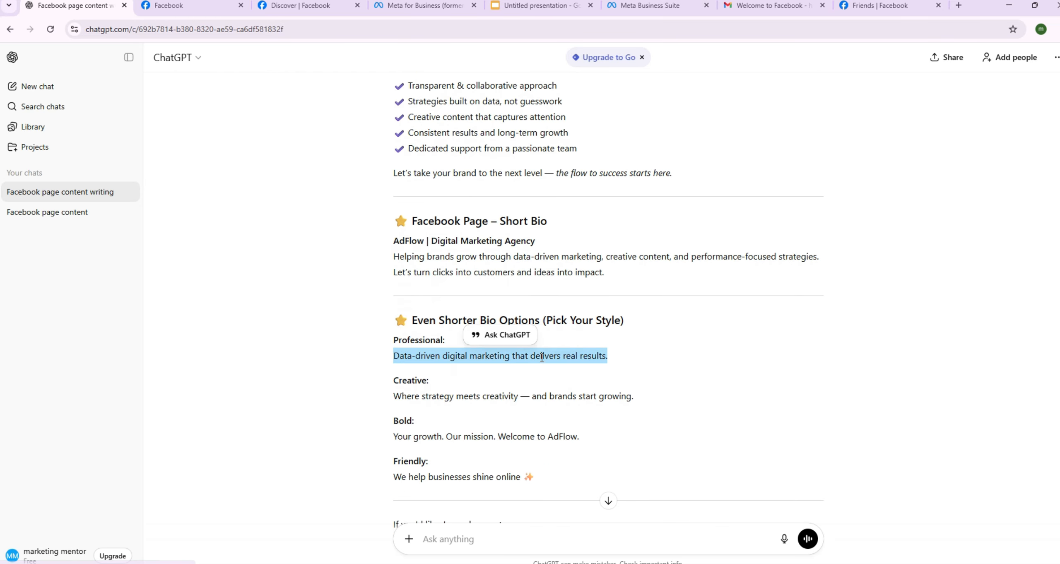
Step: Paste the copied text as the page bio in Meta Business Suite and continue to confirmation
{"action": "left_click", "coordinate": [886, 11]}
{"action": "left_click", "coordinate": [635, 12]}
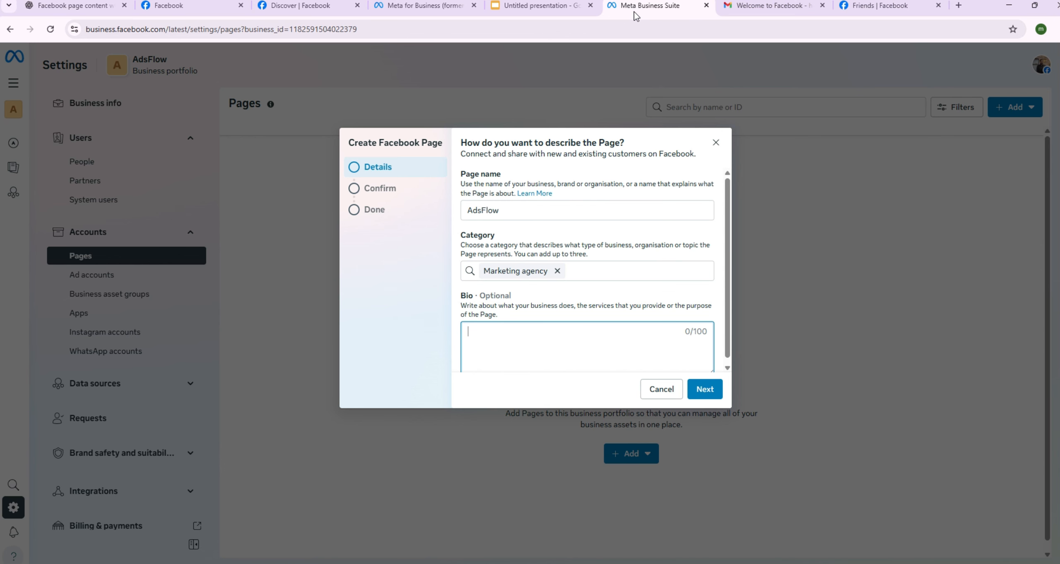
{"action": "key", "text": "ctrl+v"}
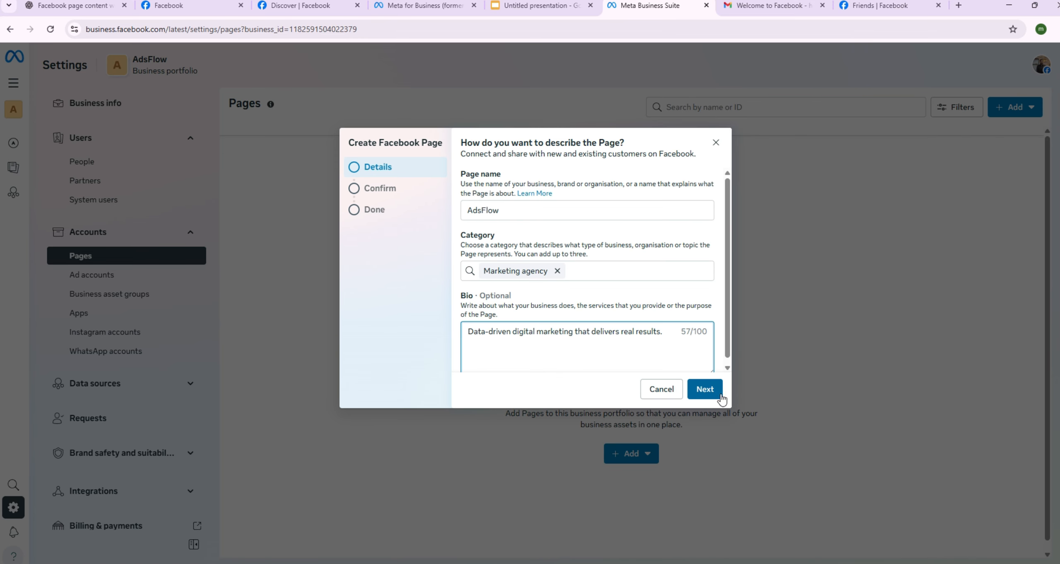
{"action": "left_click", "coordinate": [705, 391]}
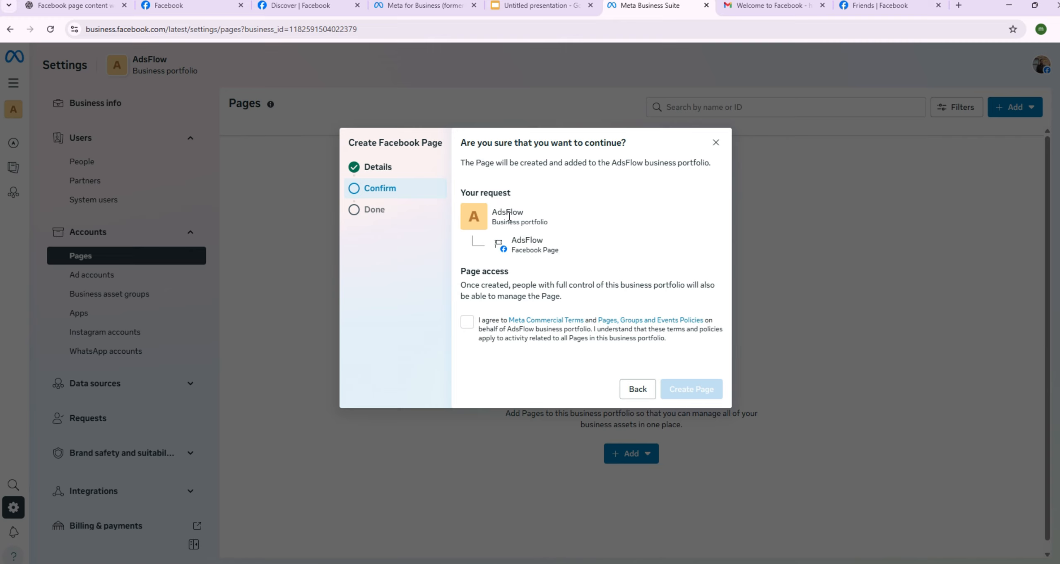
Step: Agree to the Meta Commercial Terms and Pages policies, create the page, and close the success dialog
{"action": "left_click_drag", "start_coordinate": [530, 213], "coordinate": [491, 215]}
{"action": "left_click", "coordinate": [467, 322]}
{"action": "left_click", "coordinate": [682, 385]}
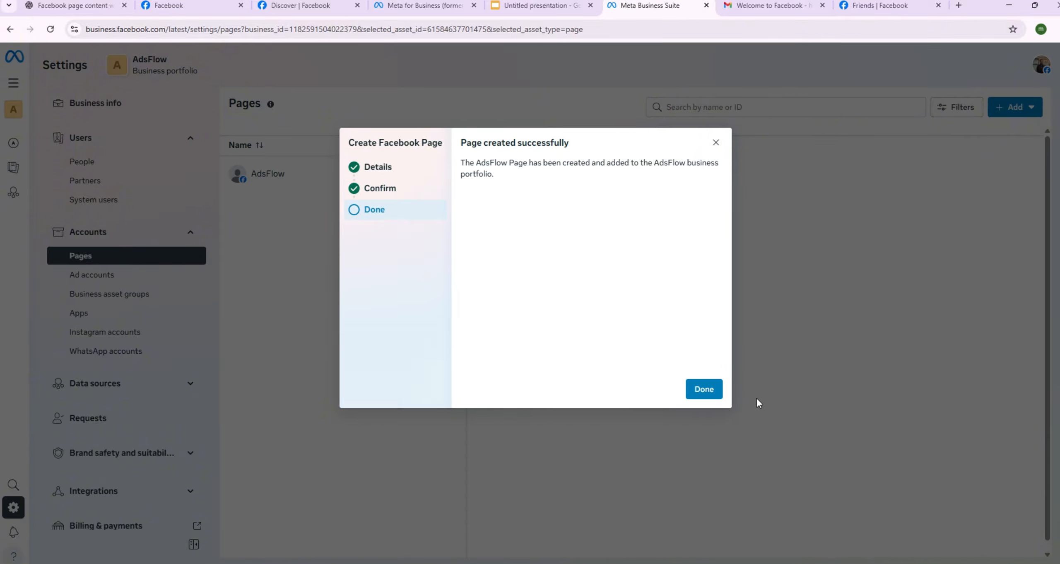
{"action": "left_click", "coordinate": [703, 389]}
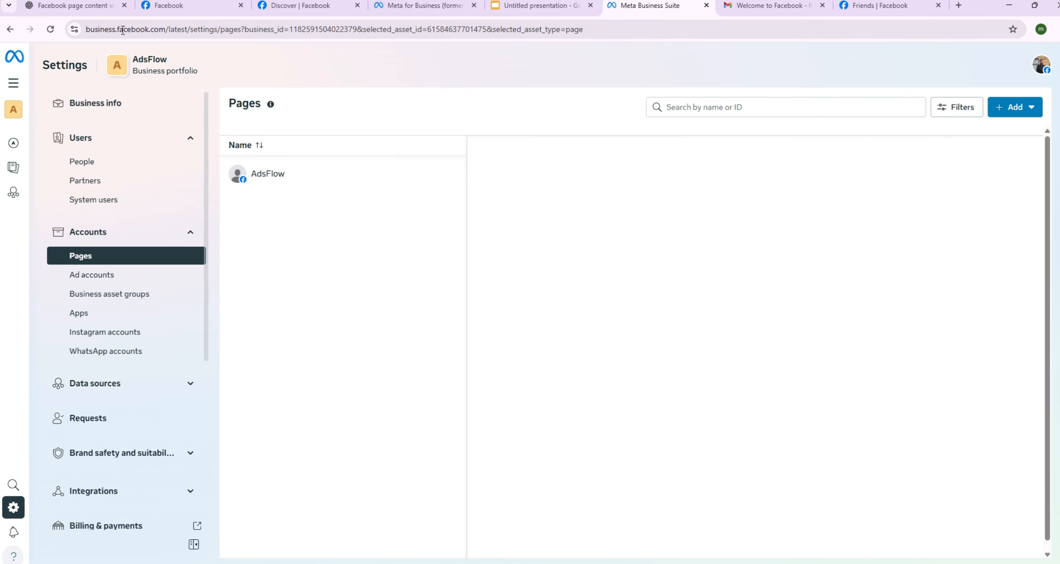
Step: Open the AdsFlow portfolio's Business info settings
{"action": "double_click", "coordinate": [197, 70]}
{"action": "key", "text": "ctrl+c"}
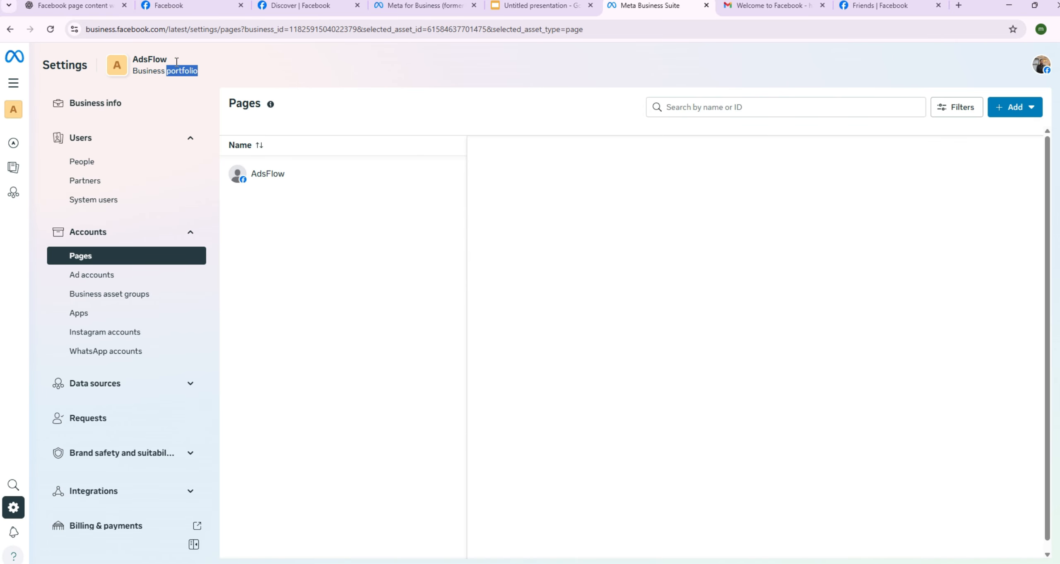
{"action": "left_click", "coordinate": [157, 58]}
{"action": "left_click", "coordinate": [100, 112]}
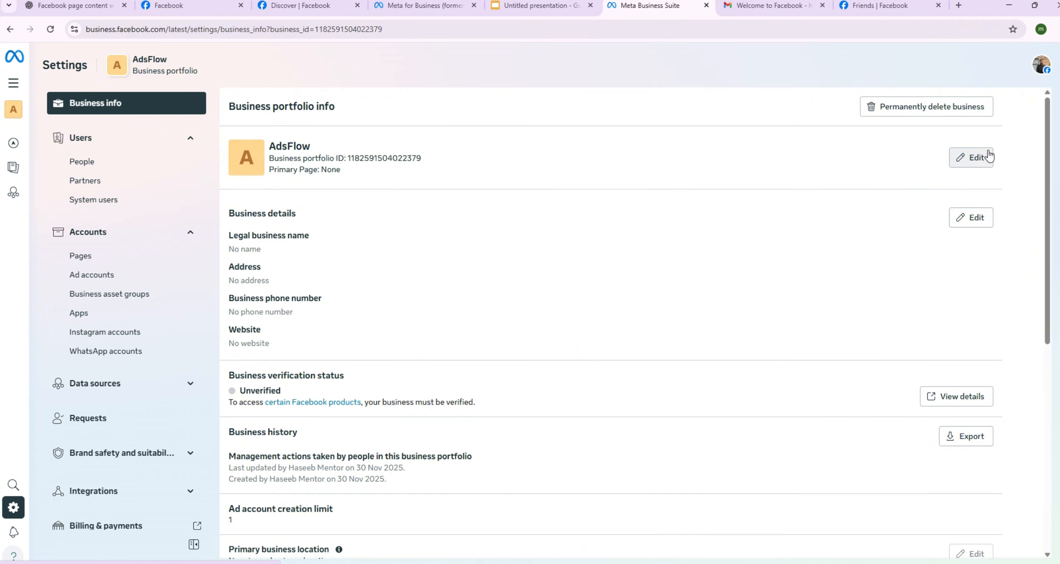
Step: Rename the business portfolio to AdsFlow Portfolio and save the change
{"action": "left_click", "coordinate": [988, 157]}
{"action": "left_click", "coordinate": [437, 308]}
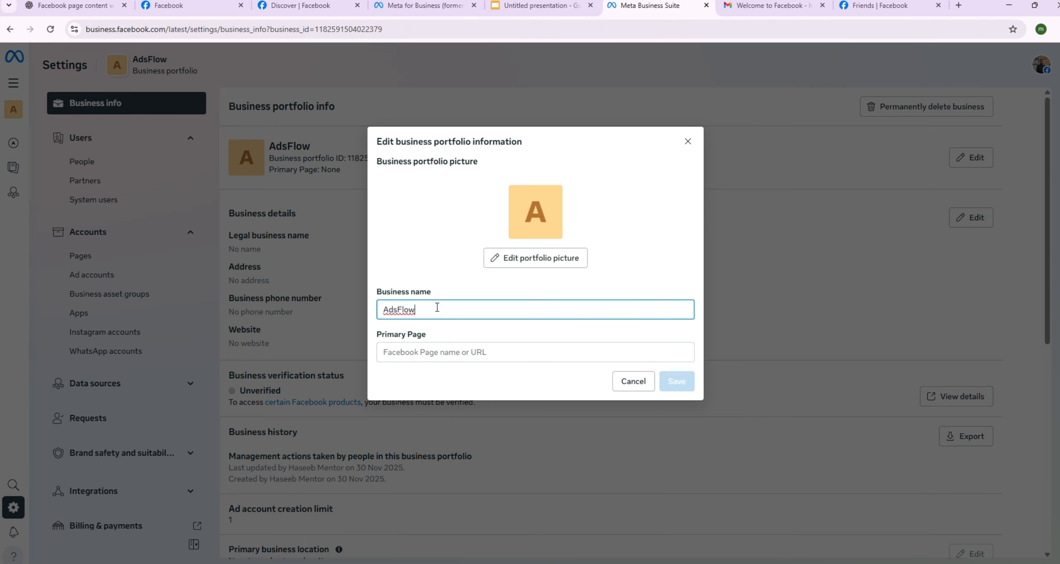
{"action": "key", "text": "ctrl+v"}
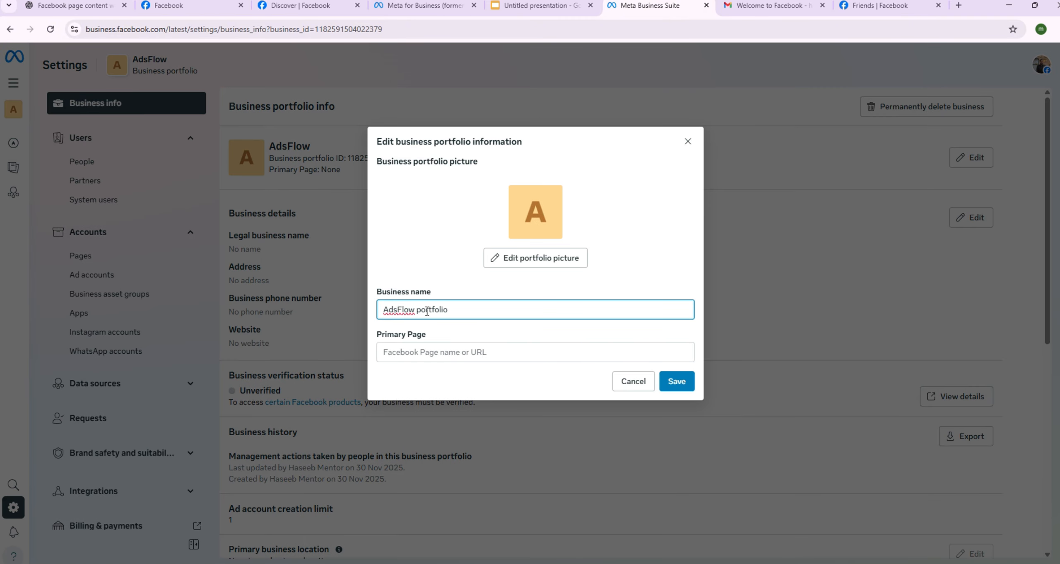
{"action": "left_click", "coordinate": [420, 313]}
{"action": "key", "text": "BackSpace"}
{"action": "type", "text": "P"}
{"action": "left_click", "coordinate": [678, 381]}
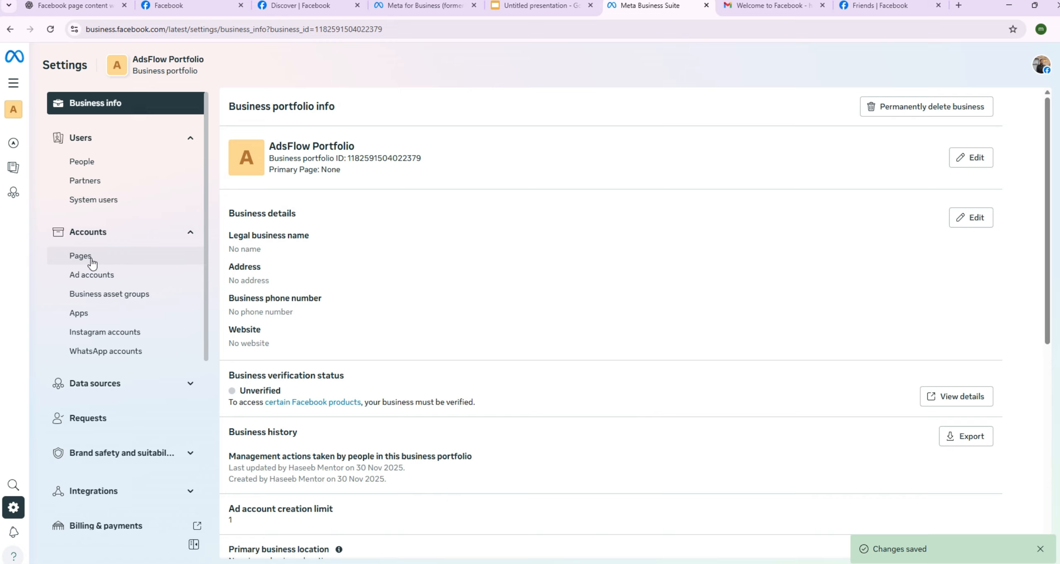
Step: Review the portfolio's Pages and People settings
{"action": "left_click", "coordinate": [90, 259]}
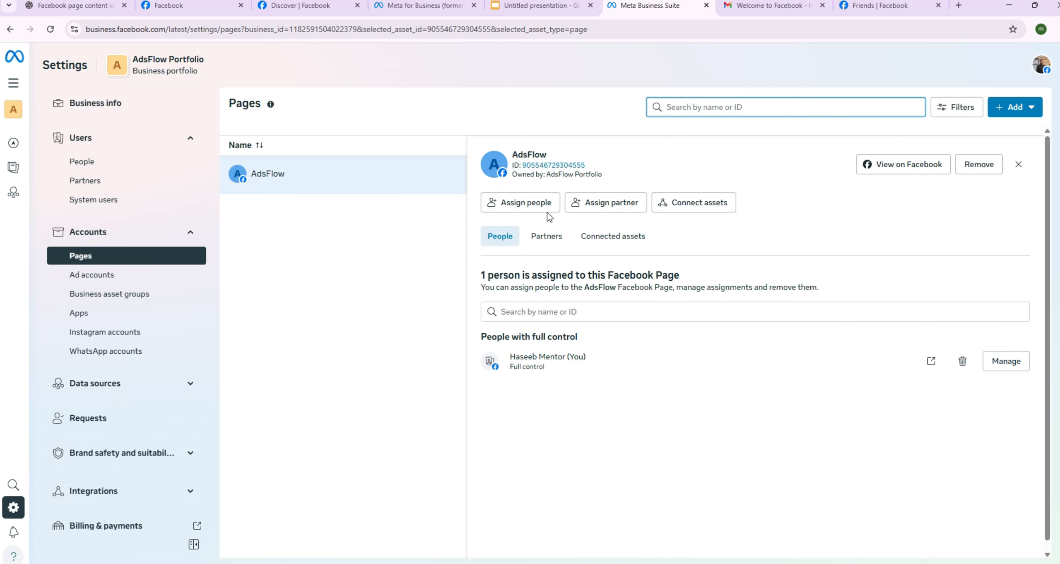
{"action": "left_click", "coordinate": [303, 188]}
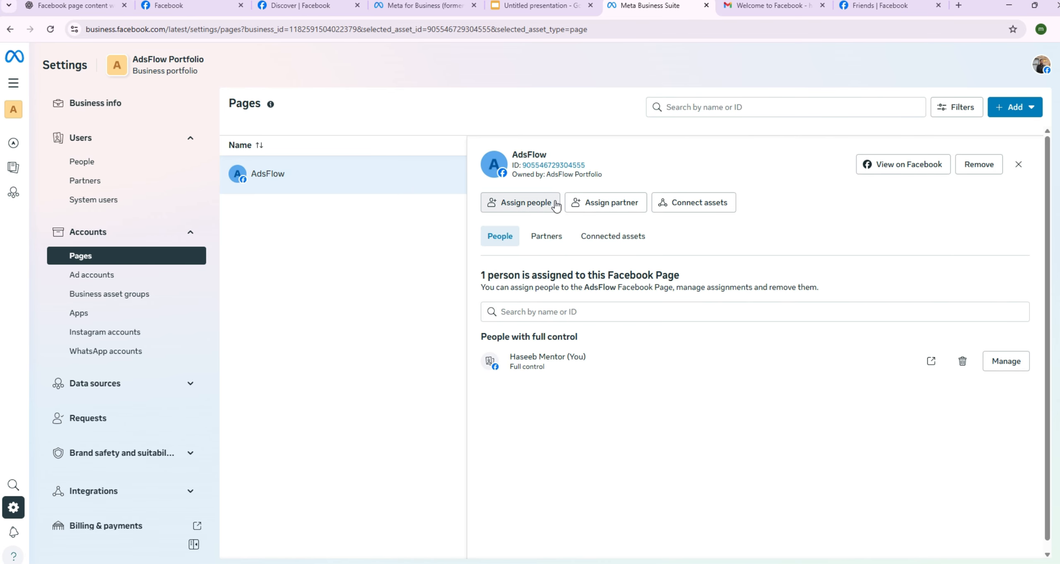
{"action": "left_click", "coordinate": [117, 172]}
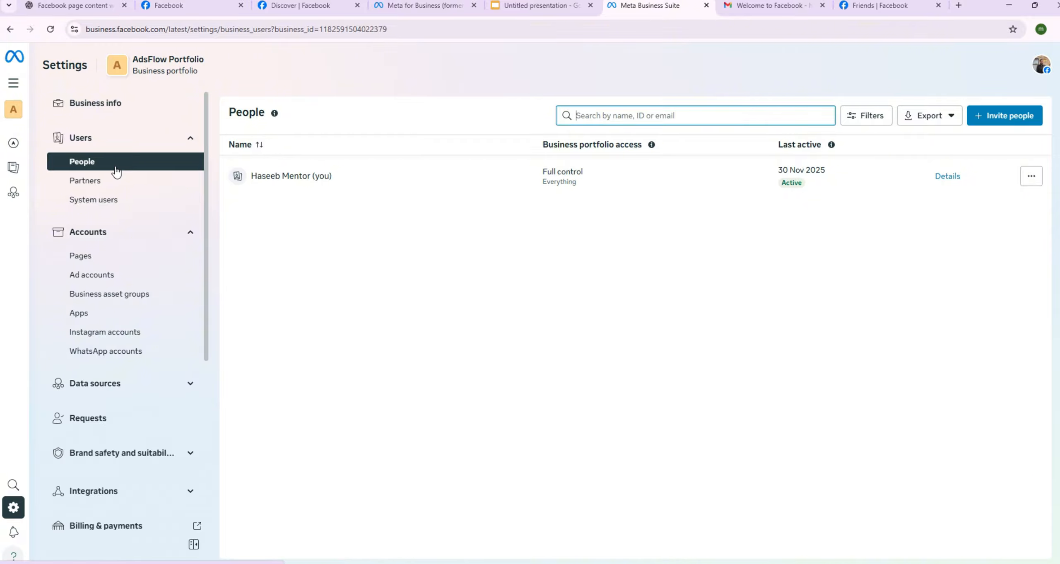
{"action": "left_click", "coordinate": [80, 255]}
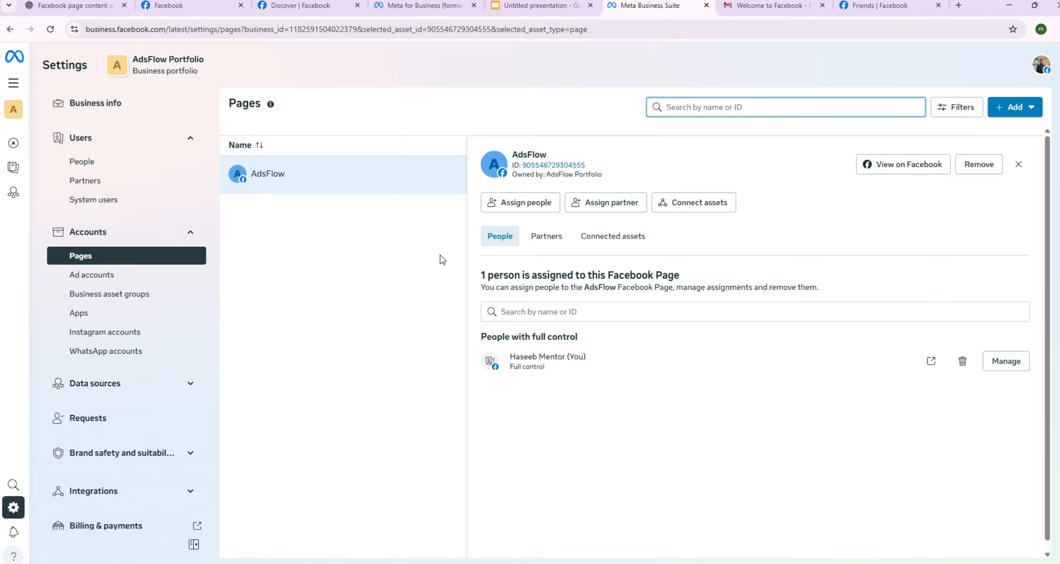
Step: Assign the existing portfolio member to the AdsFlow page with full control permissions
{"action": "left_click", "coordinate": [539, 202]}
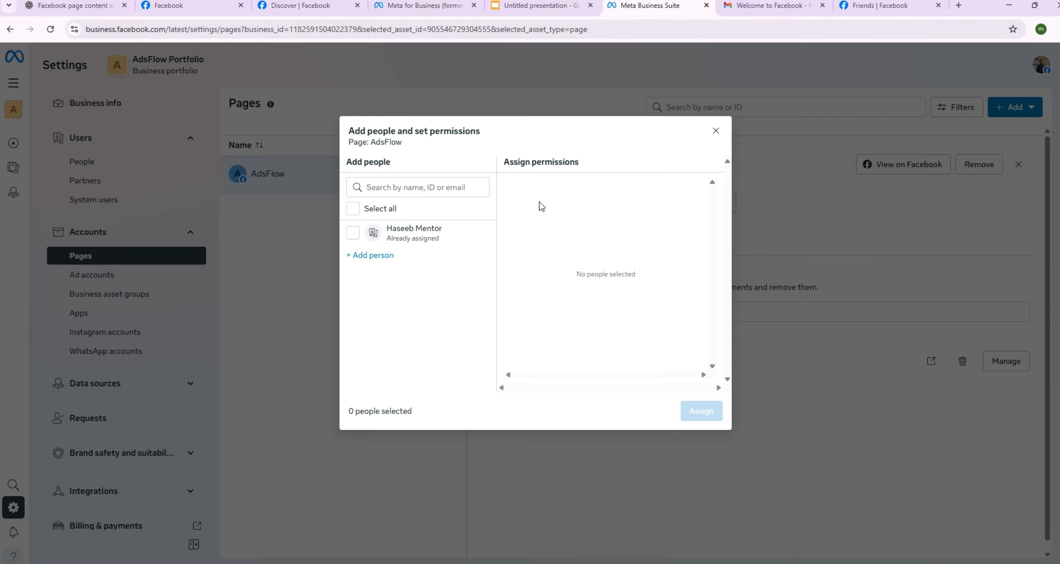
{"action": "left_click", "coordinate": [368, 257]}
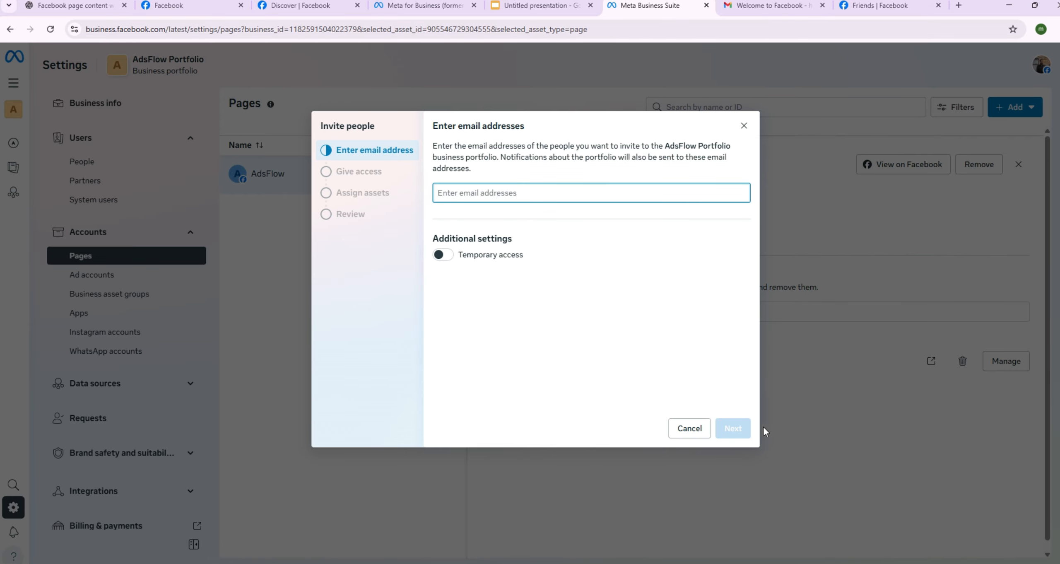
{"action": "left_click", "coordinate": [681, 428]}
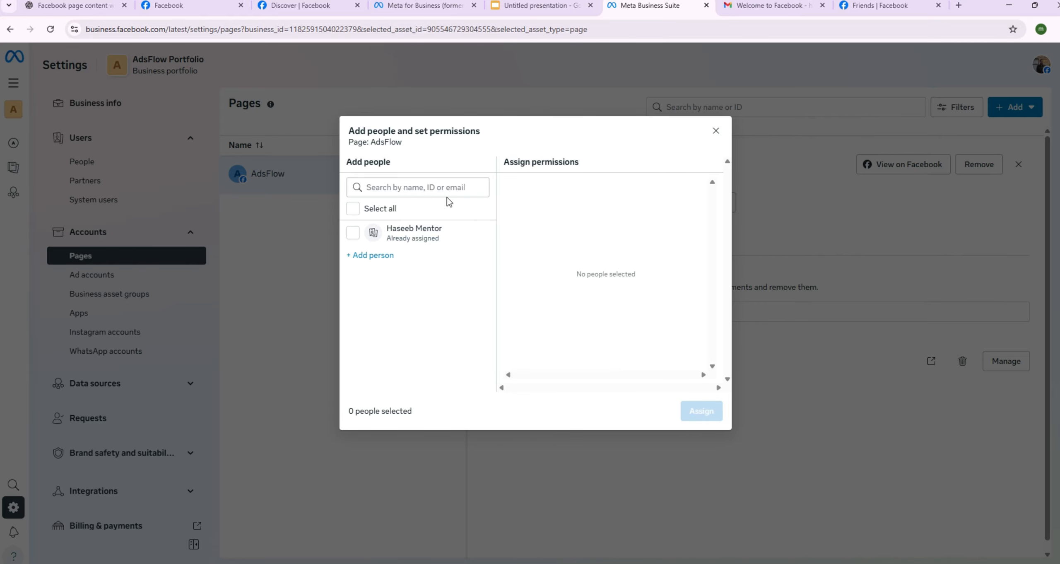
{"action": "left_click", "coordinate": [353, 232]}
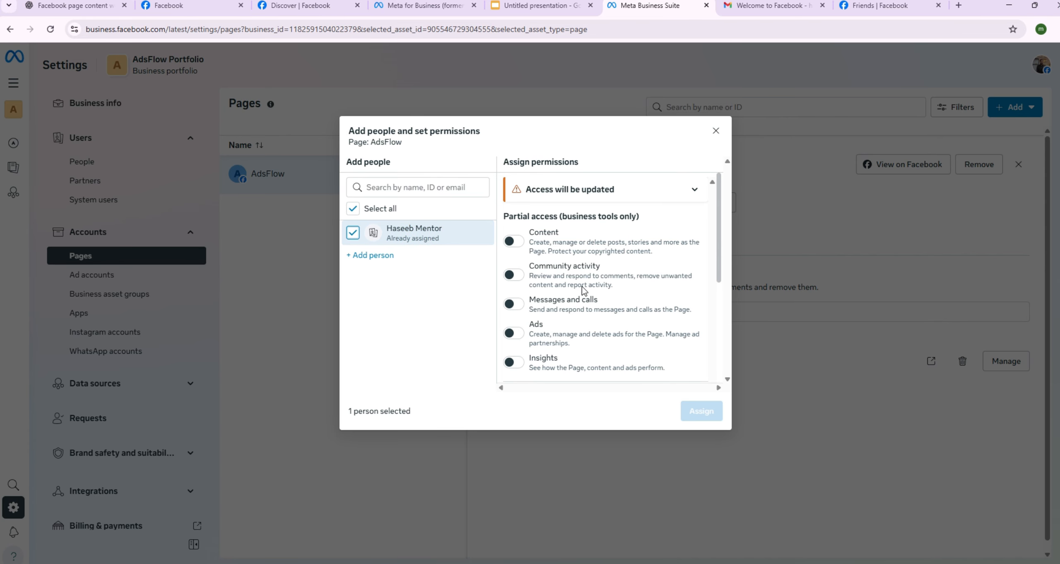
{"action": "scroll", "coordinate": [568, 244], "scroll_direction": "down", "scroll_amount": 4}
{"action": "scroll", "coordinate": [569, 246], "scroll_direction": "up", "scroll_amount": 4}
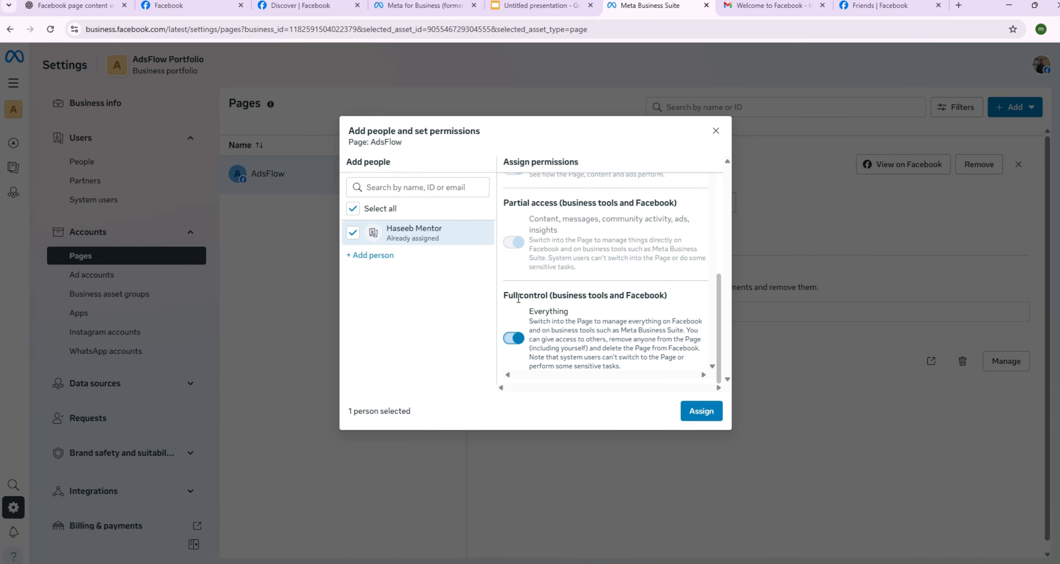
{"action": "left_click_drag", "start_coordinate": [518, 298], "coordinate": [677, 300]}
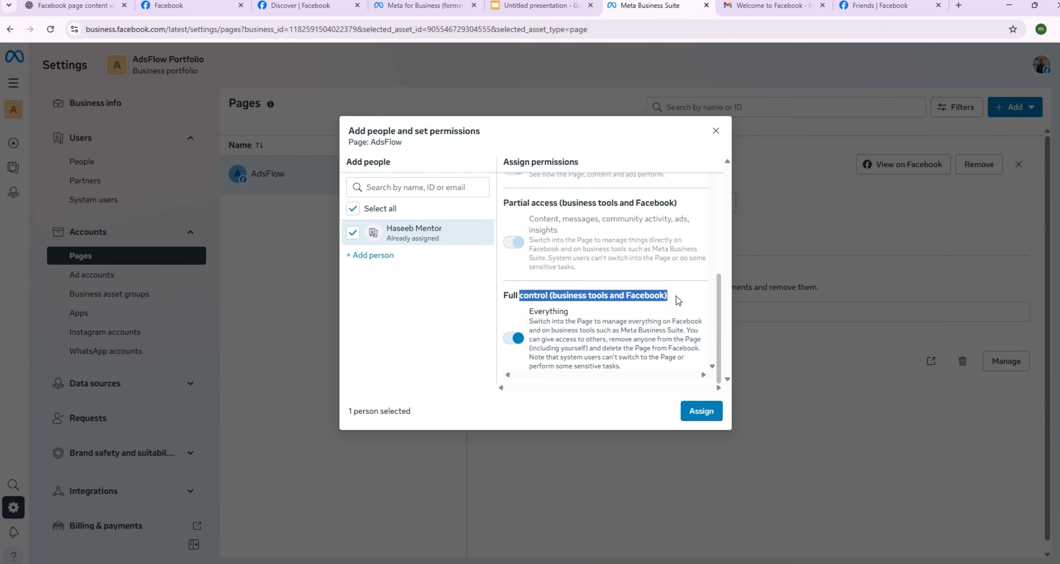
{"action": "left_click", "coordinate": [651, 326]}
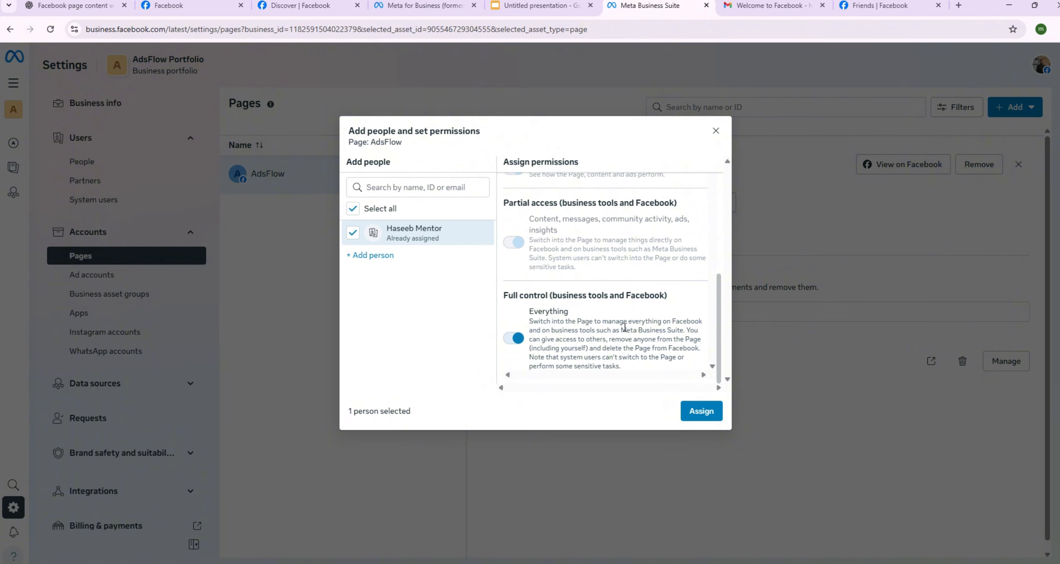
{"action": "scroll", "coordinate": [623, 330], "scroll_direction": "up", "scroll_amount": 3}
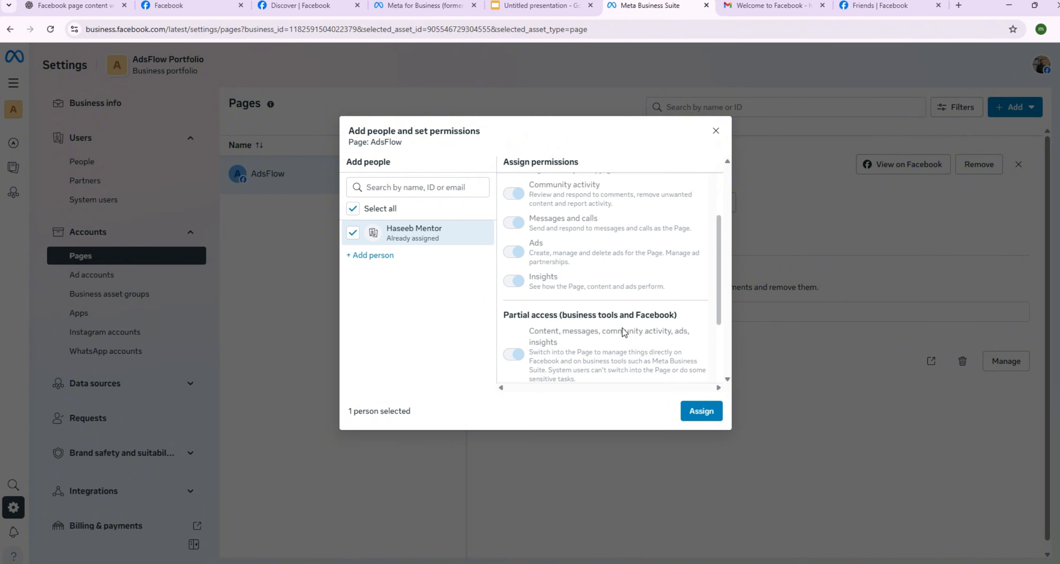
{"action": "scroll", "coordinate": [623, 331], "scroll_direction": "up", "scroll_amount": 2}
{"action": "left_click", "coordinate": [696, 410]}
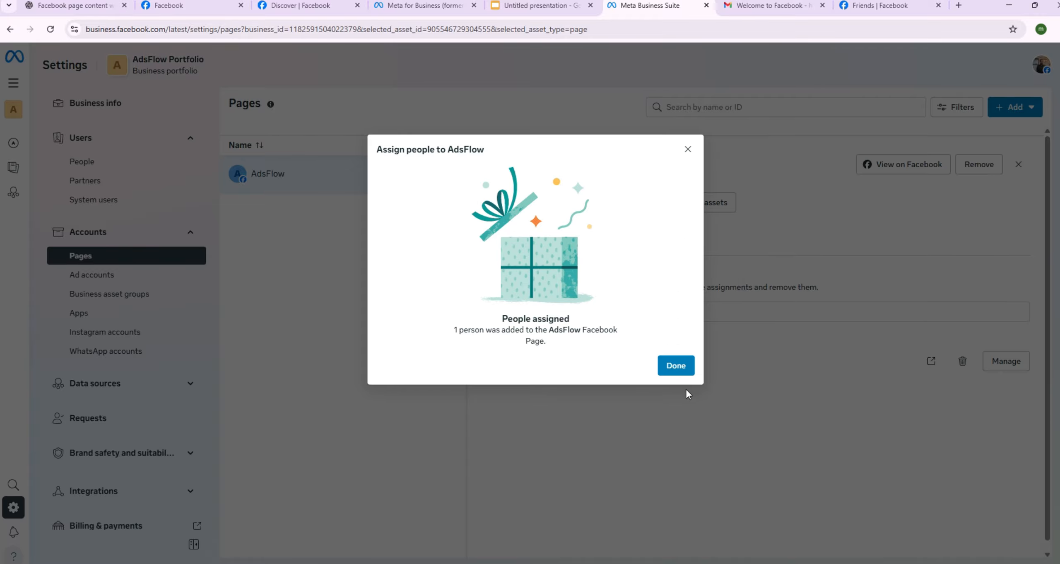
{"action": "left_click", "coordinate": [674, 366]}
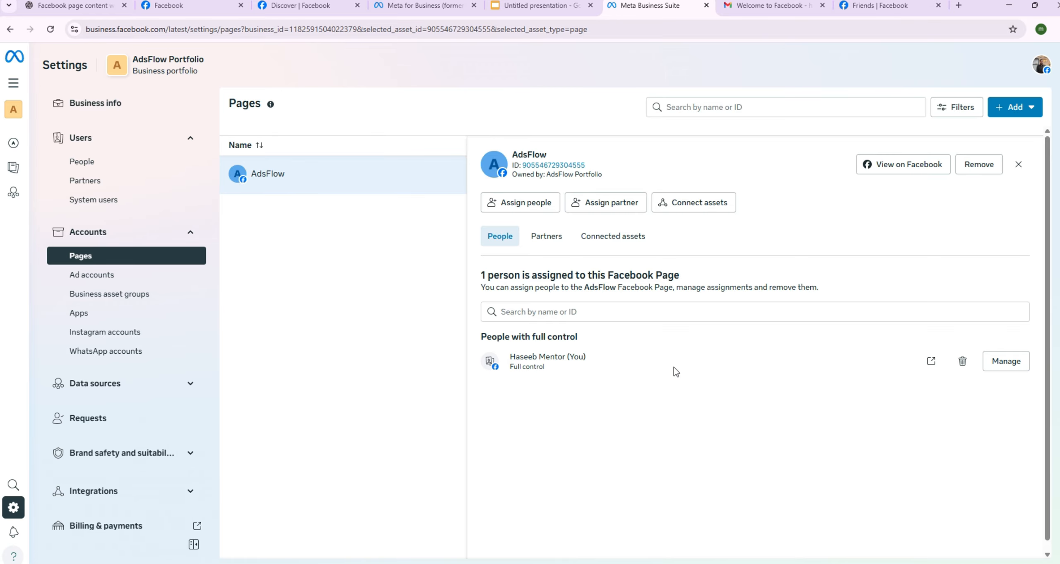
Step: Start claiming an Instagram account for the portfolio, accept the terms, and open Instagram's sign-up form
{"action": "left_click", "coordinate": [102, 284]}
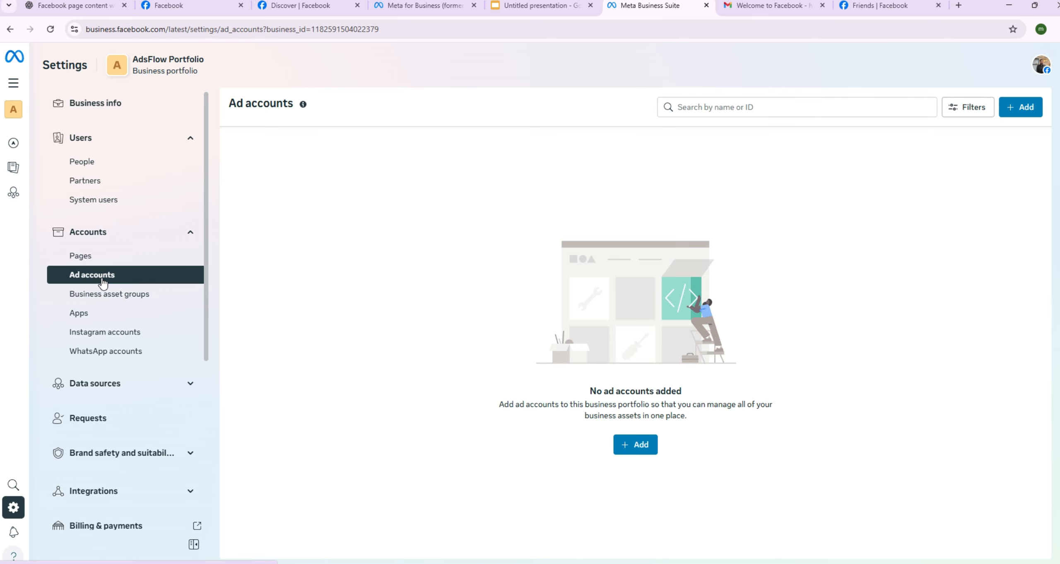
{"action": "left_click", "coordinate": [133, 344]}
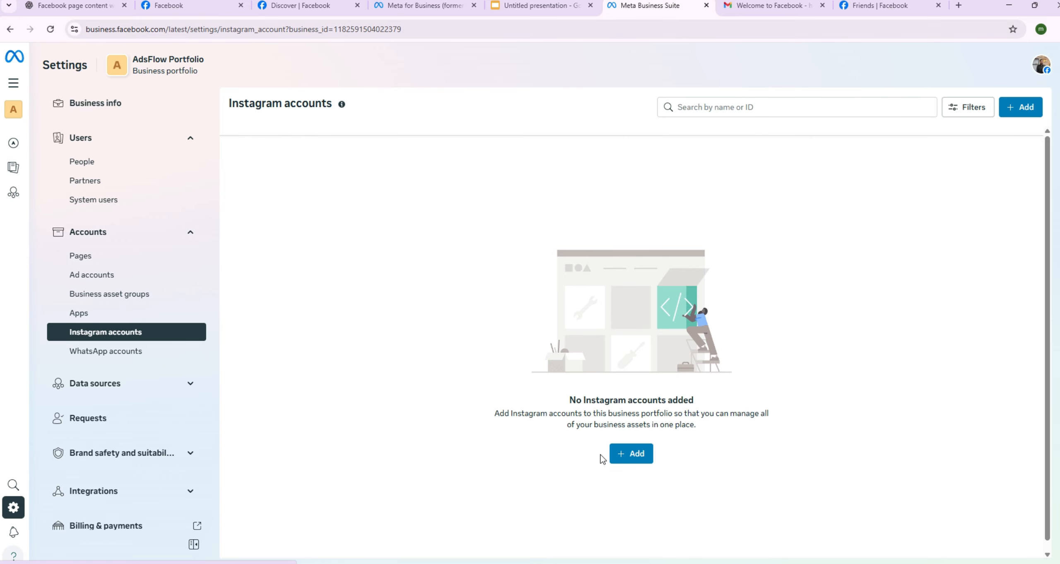
{"action": "left_click", "coordinate": [634, 454]}
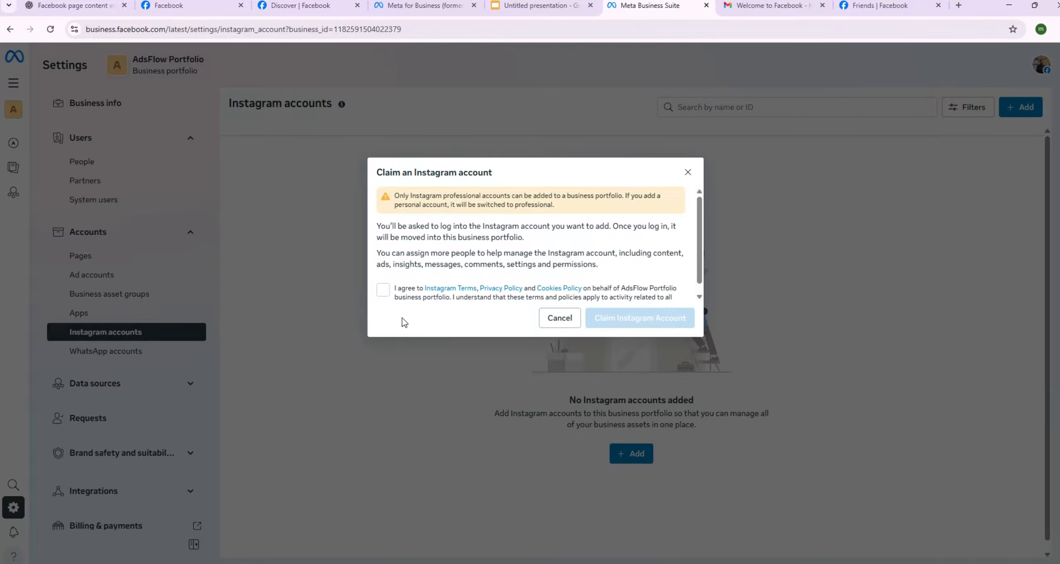
{"action": "left_click", "coordinate": [382, 289]}
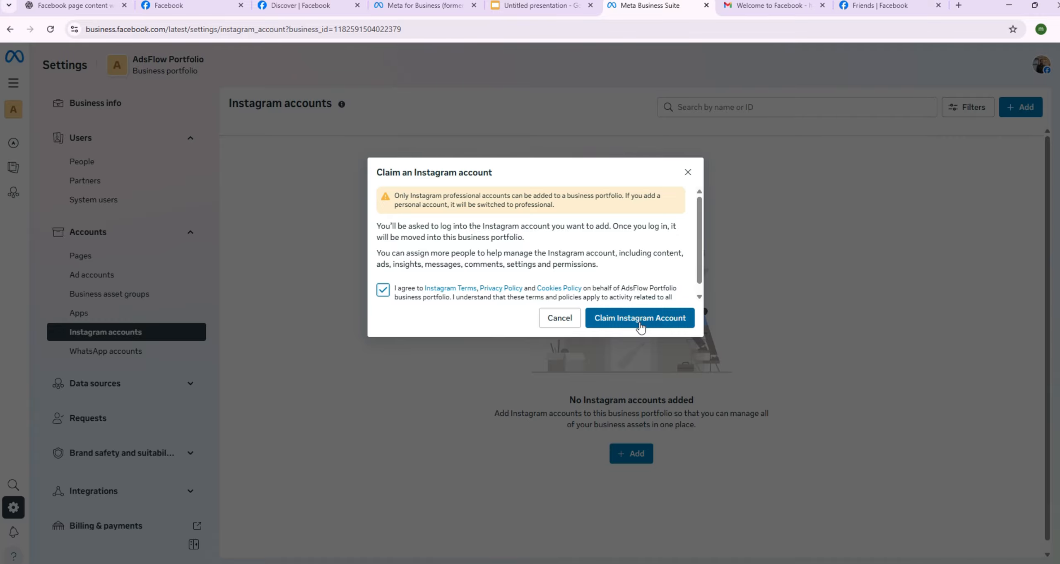
{"action": "left_click", "coordinate": [641, 318]}
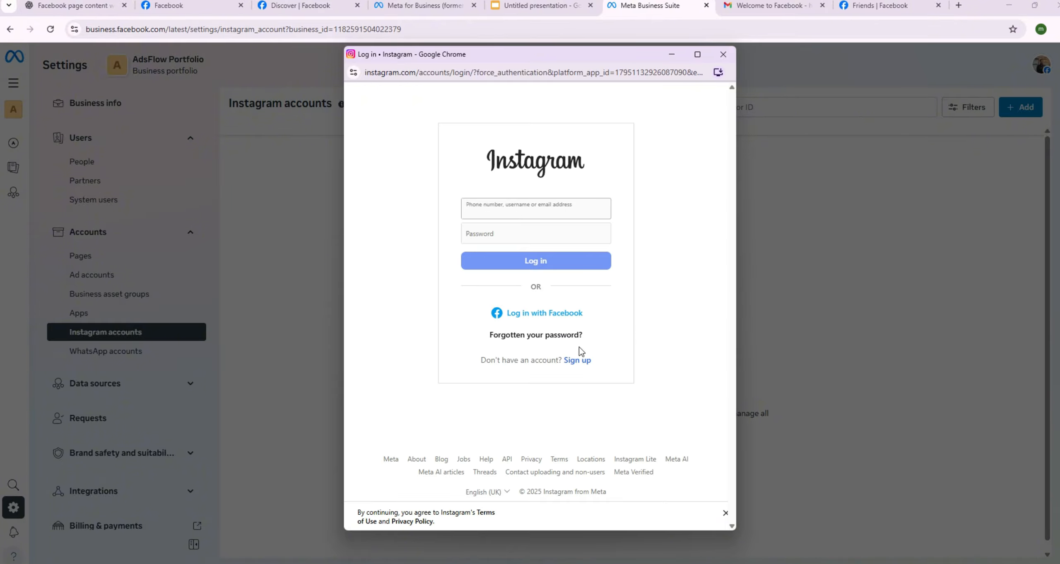
{"action": "left_click", "coordinate": [580, 360]}
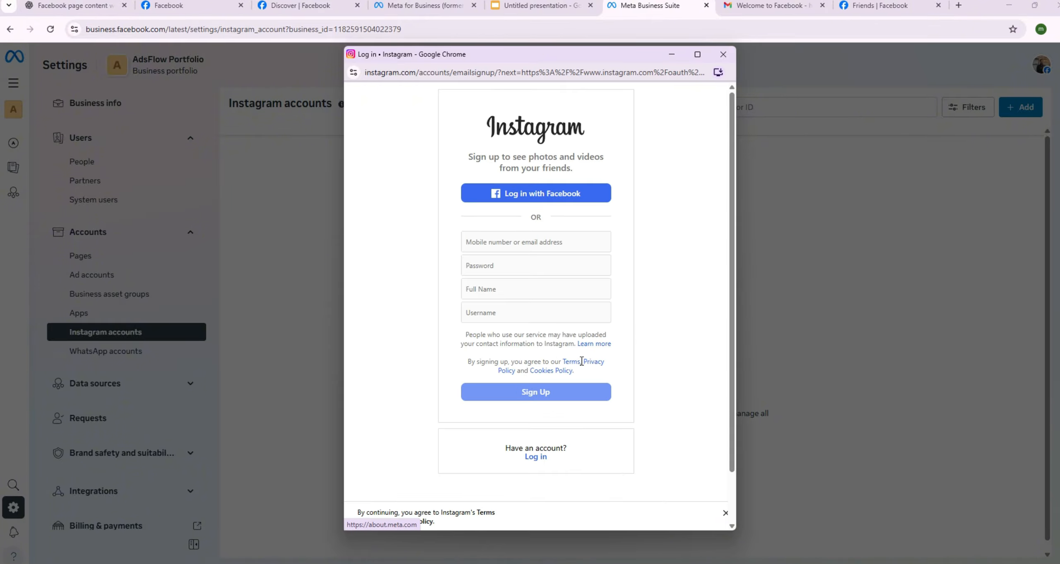
Step: Copy the Google account's e-mail address from the Gmail tab and return to the Instagram sign-up window
{"action": "left_click", "coordinate": [510, 238]}
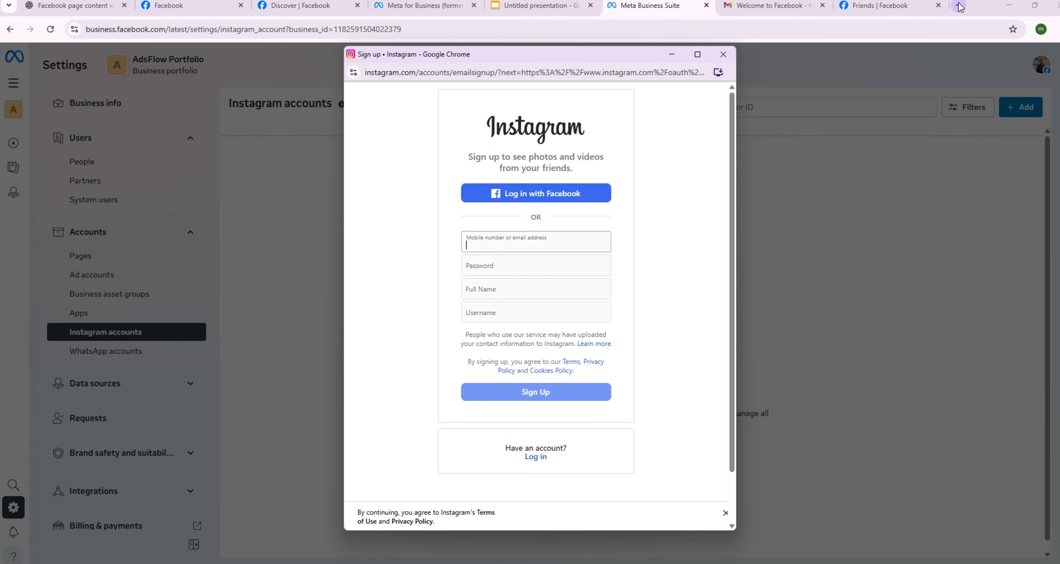
{"action": "left_click", "coordinate": [783, 9]}
{"action": "left_click", "coordinate": [1054, 63]}
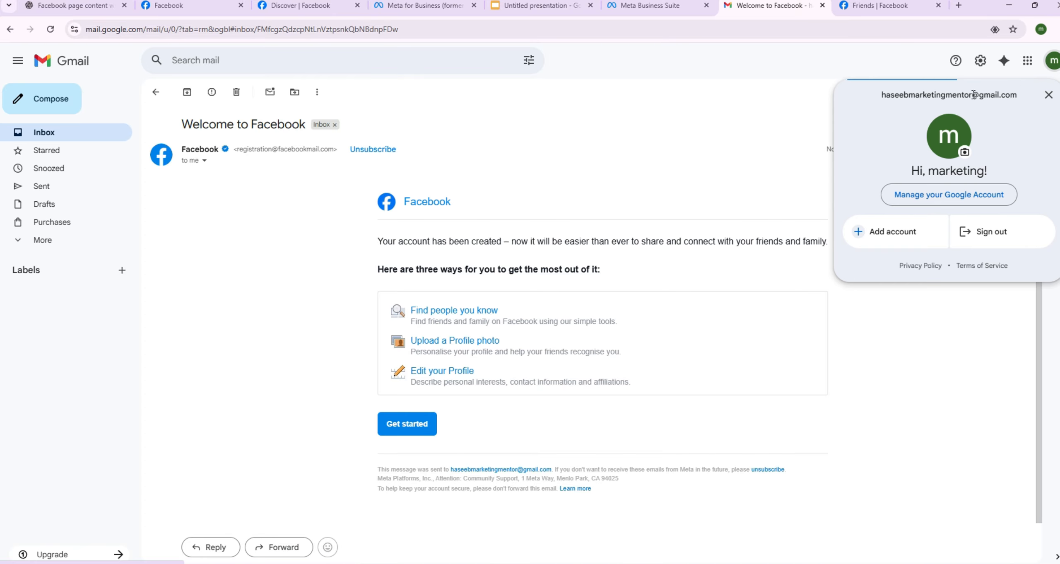
{"action": "triple_click", "coordinate": [963, 96]}
{"action": "key", "text": "ctrl+c"}
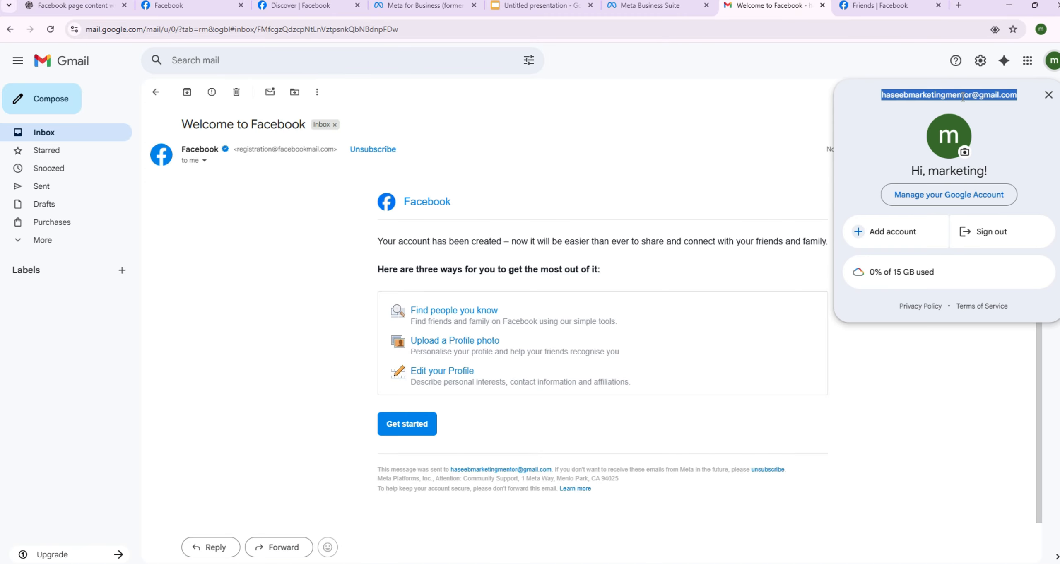
{"action": "left_click", "coordinate": [667, 9]}
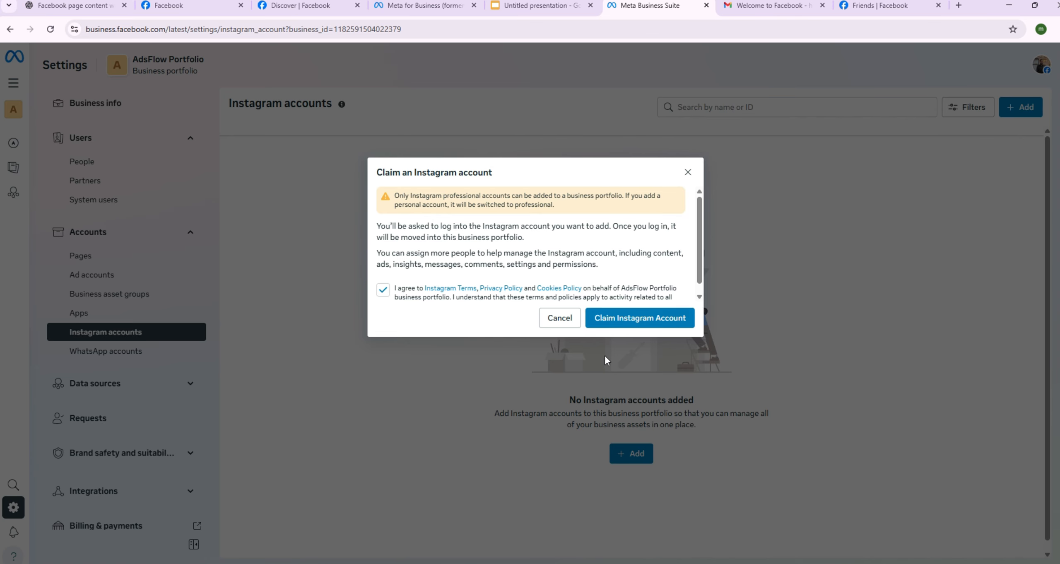
{"action": "mouse_move", "coordinate": [673, 561]}
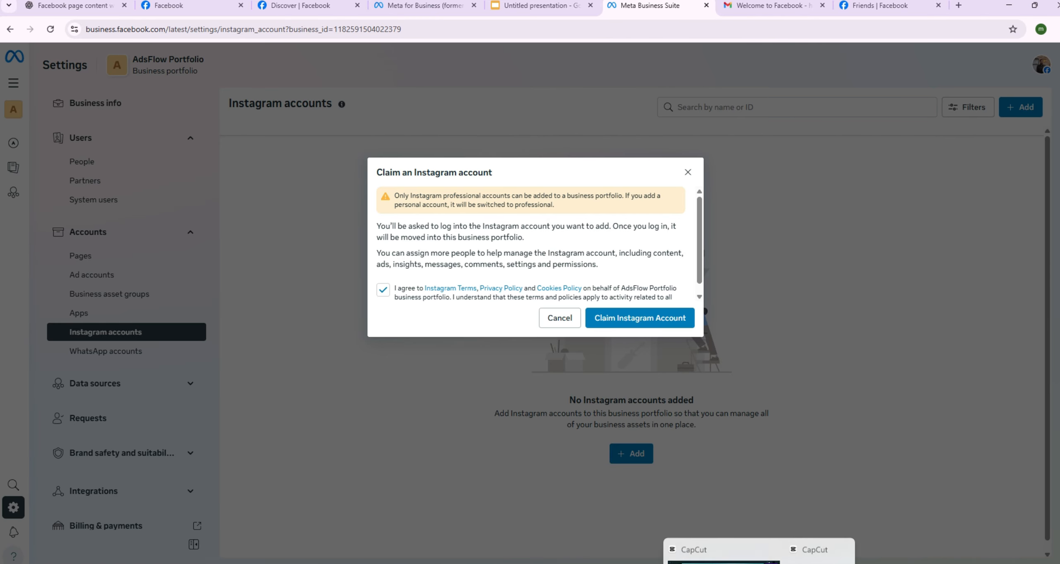
{"action": "left_click", "coordinate": [762, 532]}
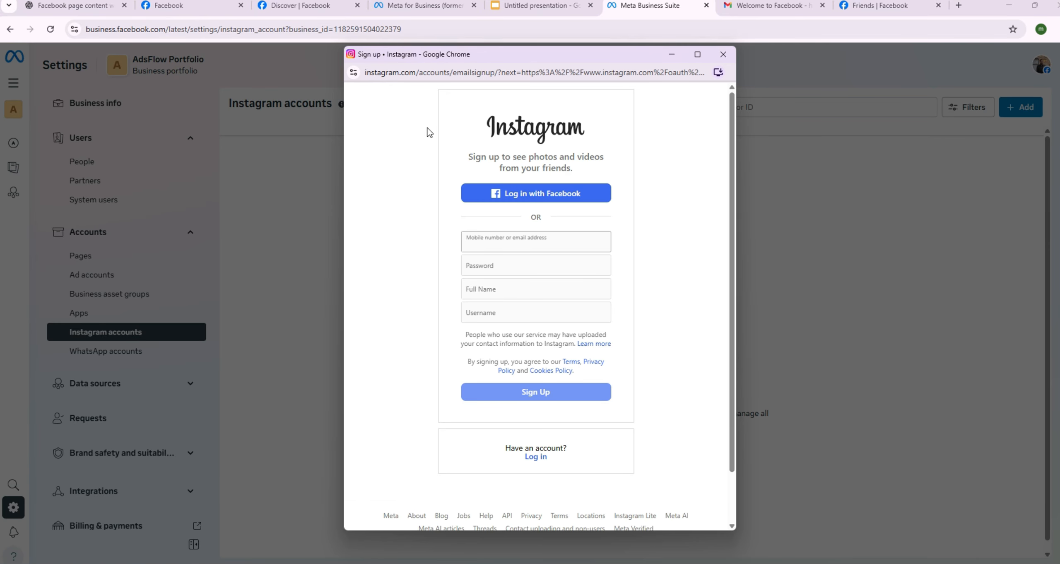
Step: Paste the e-mail address into the sign-up form and enter an account password
{"action": "left_click", "coordinate": [538, 244]}
{"action": "key", "text": "ctrl+v"}
{"action": "left_click", "coordinate": [516, 267]}
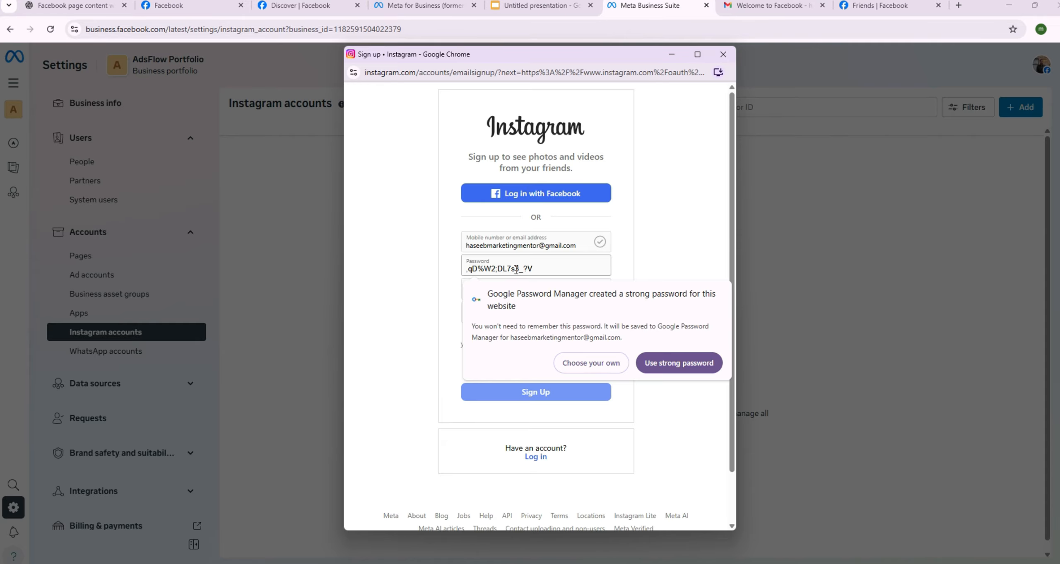
{"action": "type", "text": "•••"}
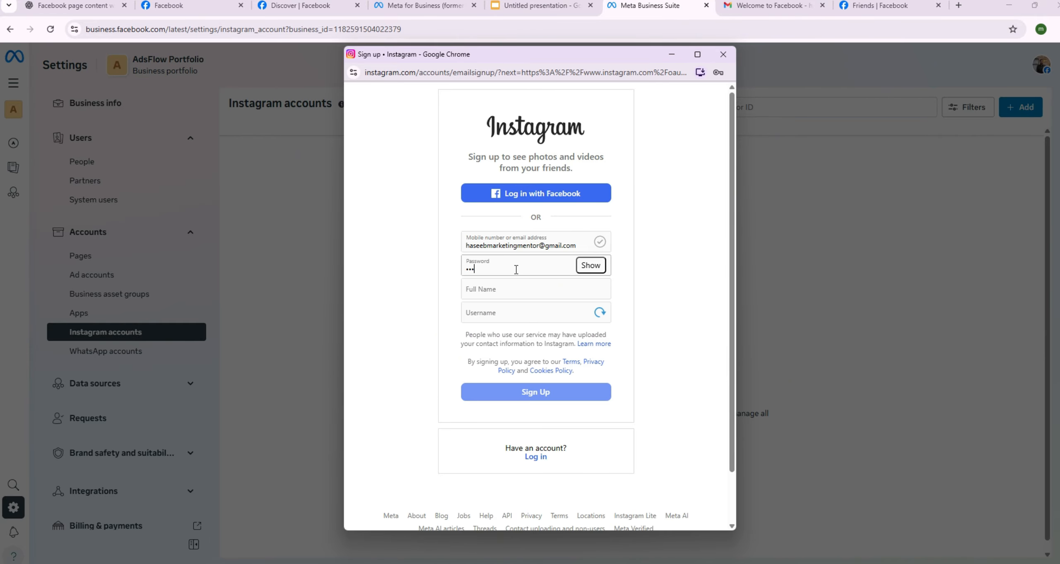
{"action": "key", "text": "BackSpace"}
{"action": "key", "text": "BackSpace"}
{"action": "key", "text": "BackSpace"}
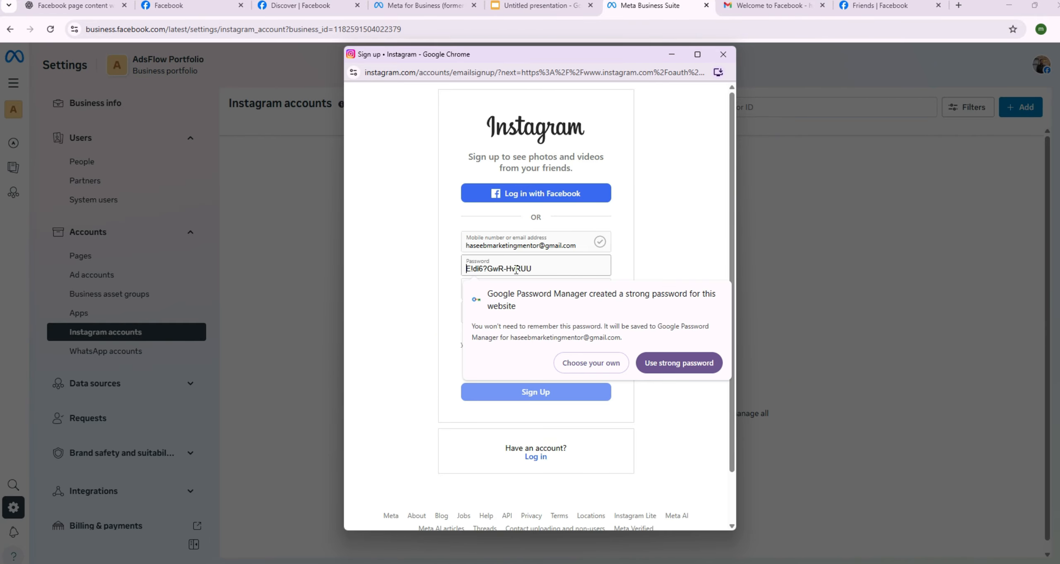
{"action": "type", "text": "••••"}
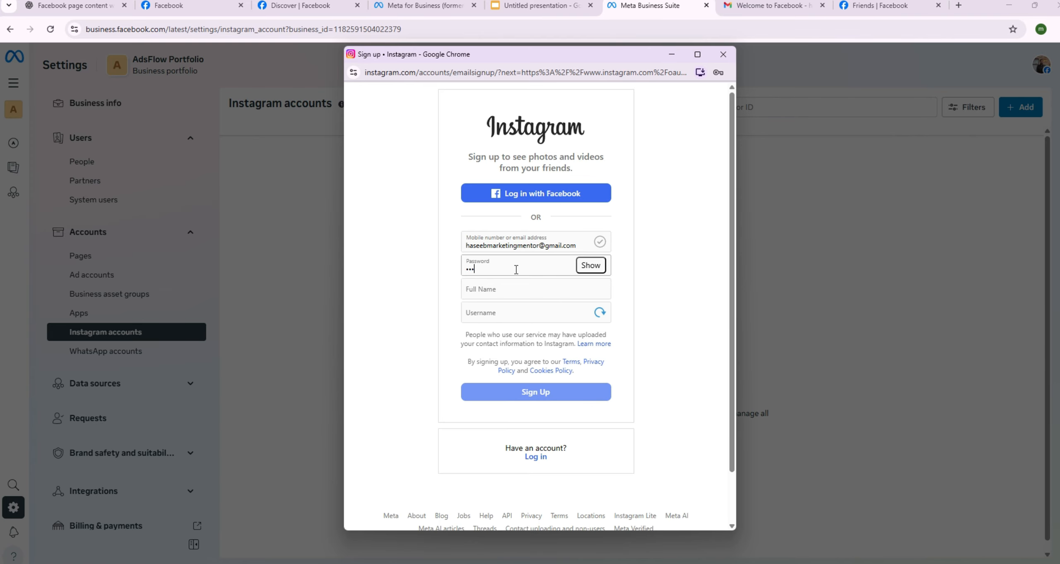
{"action": "type", "text": "••••••••"}
Step: Enter Ads Flow as the full name in the Instagram sign-up form
{"action": "left_click", "coordinate": [513, 284]}
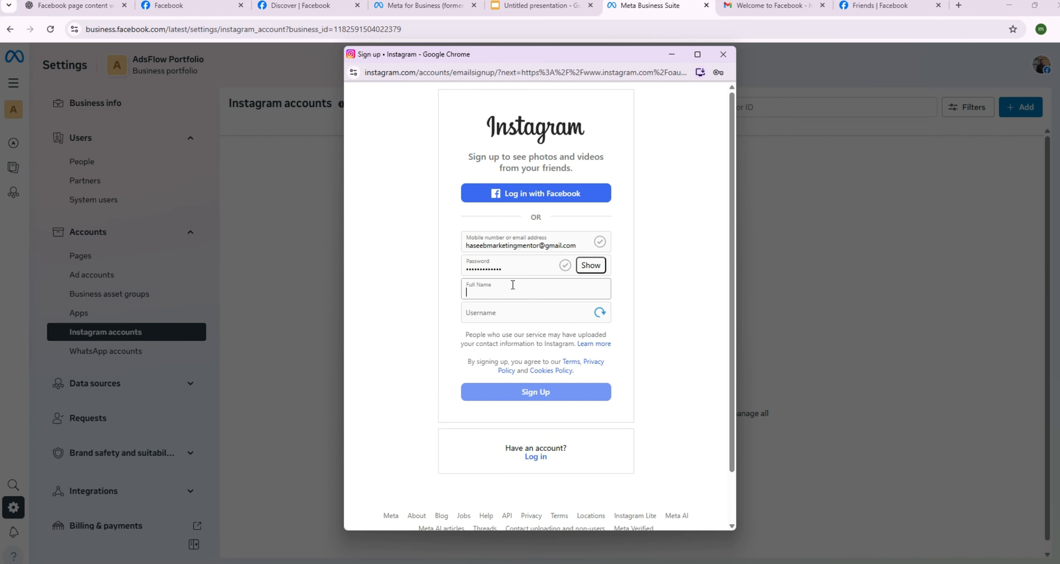
{"action": "type", "text": "Ads Flow"}
Step: Enter AdsFlowpk as the Instagram username in the sign-up form
{"action": "left_click", "coordinate": [503, 317]}
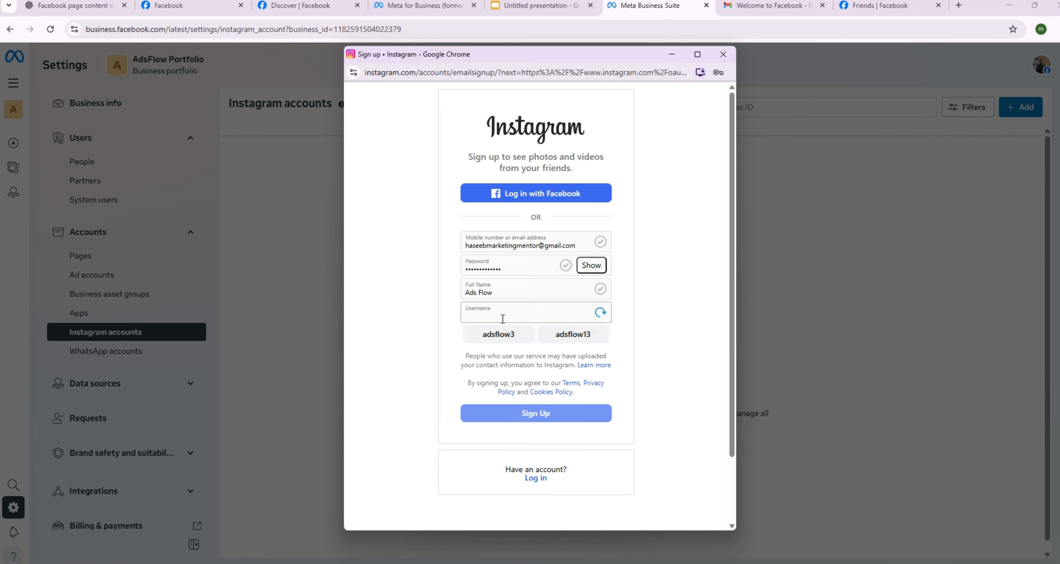
{"action": "type", "text": "AdsF"}
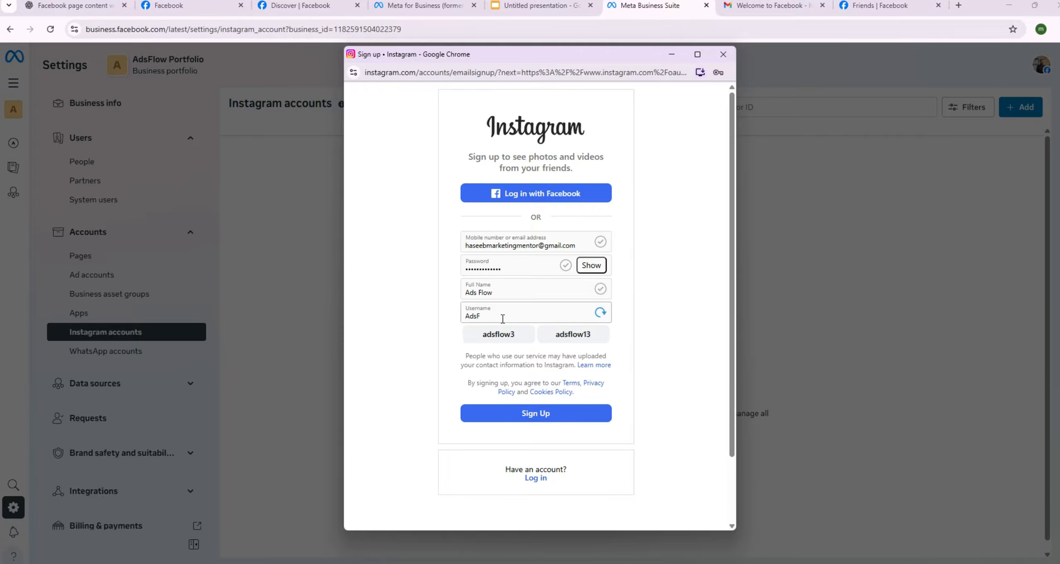
{"action": "type", "text": "low"}
{"action": "left_click", "coordinate": [644, 320]}
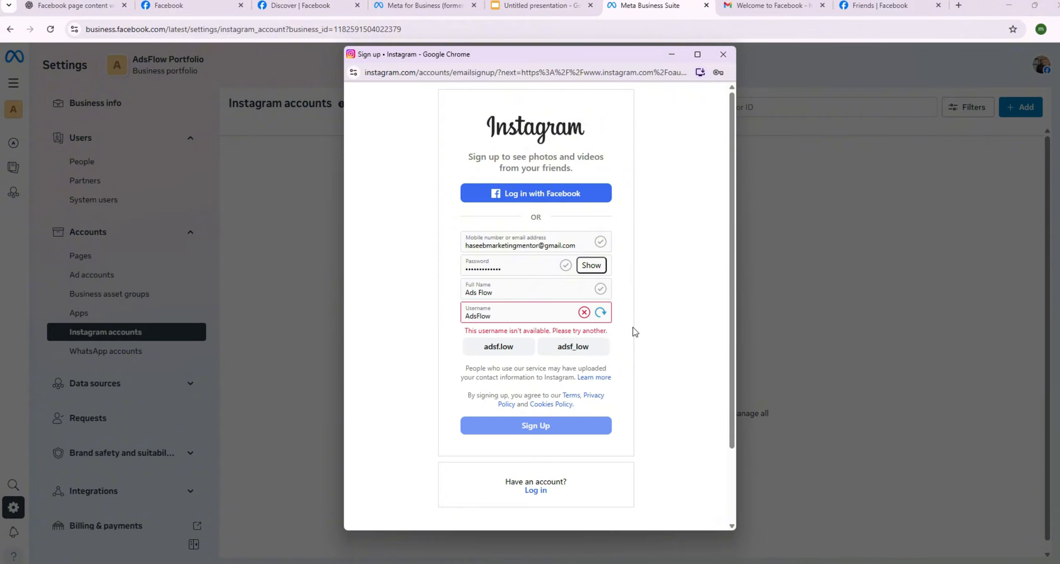
{"action": "left_click", "coordinate": [518, 321]}
{"action": "type", "text": "pk"}
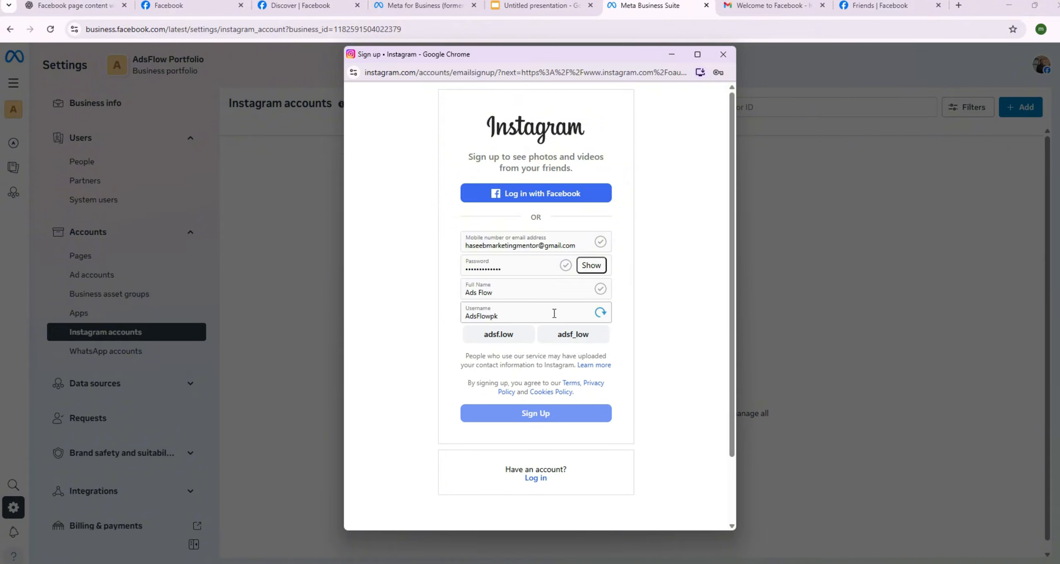
{"action": "left_click", "coordinate": [698, 351]}
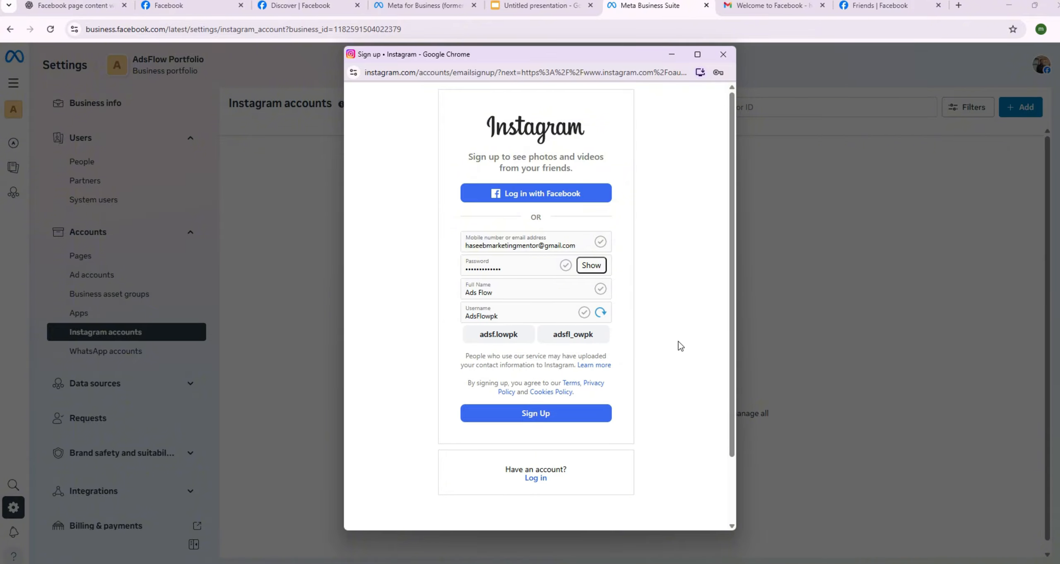
Step: Submit the Instagram sign-up form and decline saving the password in the browser
{"action": "double_click", "coordinate": [511, 311]}
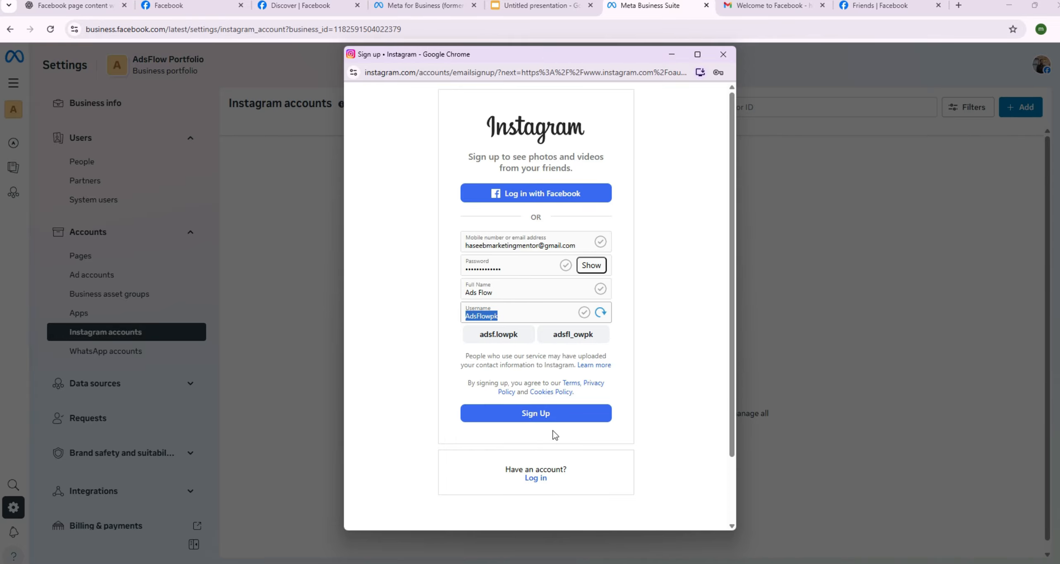
{"action": "left_click", "coordinate": [542, 414]}
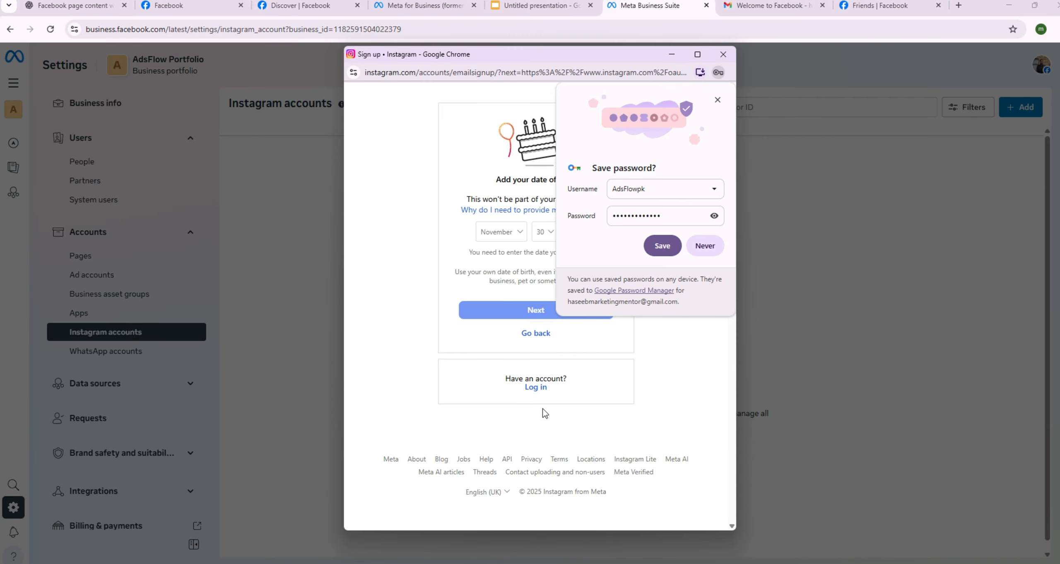
{"action": "left_click", "coordinate": [704, 245]}
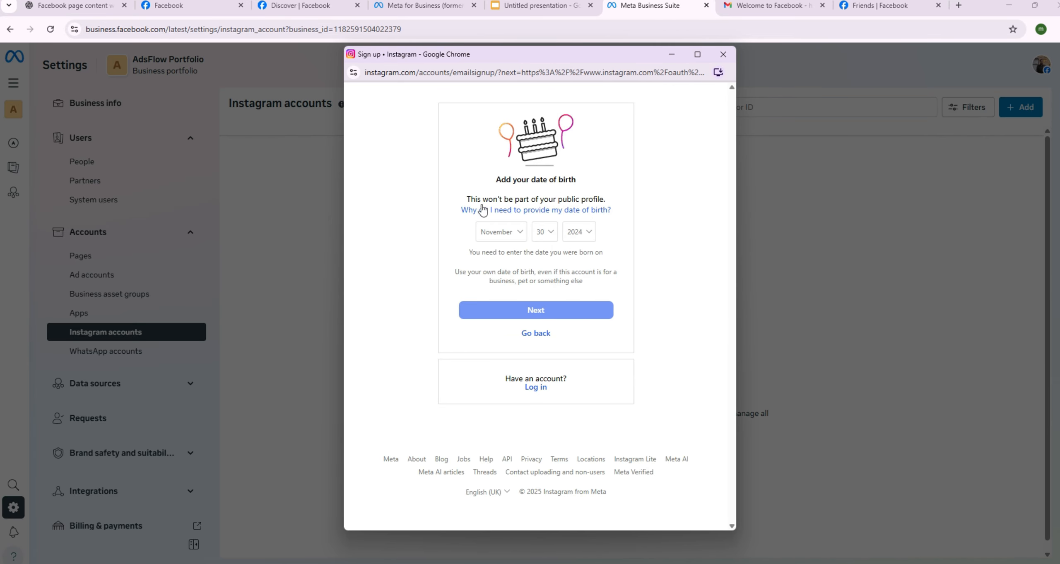
Step: Select a date of birth for the new Instagram account and continue
{"action": "left_click", "coordinate": [518, 233]}
{"action": "left_click", "coordinate": [501, 329]}
{"action": "left_click", "coordinate": [544, 231]}
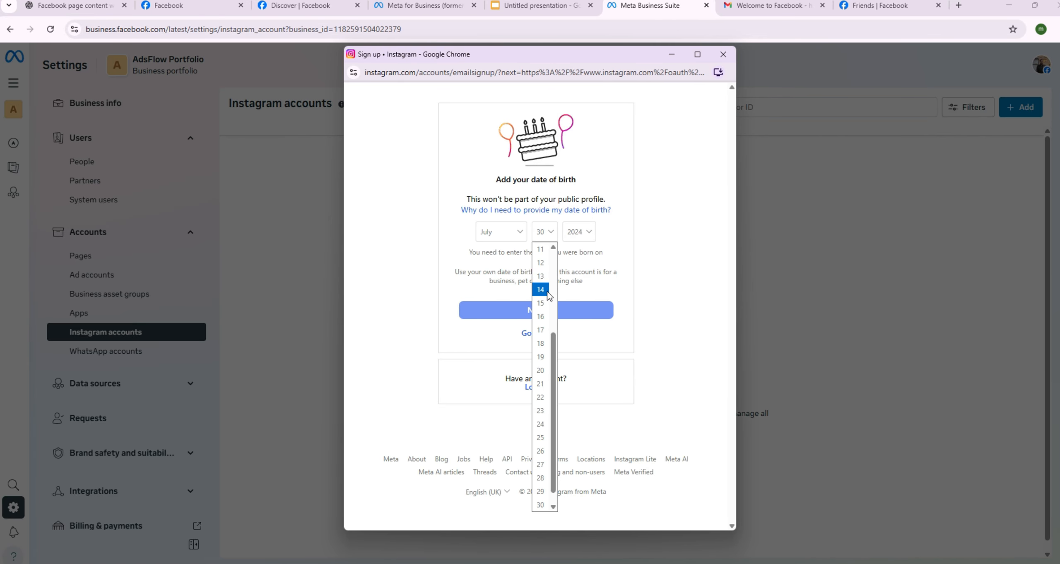
{"action": "left_click", "coordinate": [548, 292]}
{"action": "left_click", "coordinate": [578, 232]}
{"action": "scroll", "coordinate": [575, 304], "scroll_direction": "down", "scroll_amount": 13}
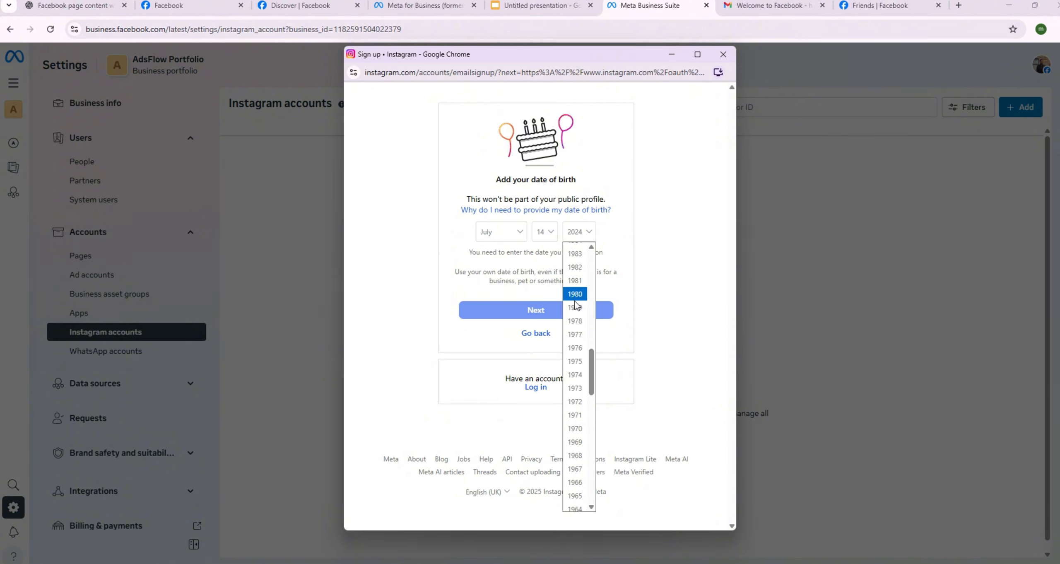
{"action": "scroll", "coordinate": [576, 356], "scroll_direction": "up", "scroll_amount": 6}
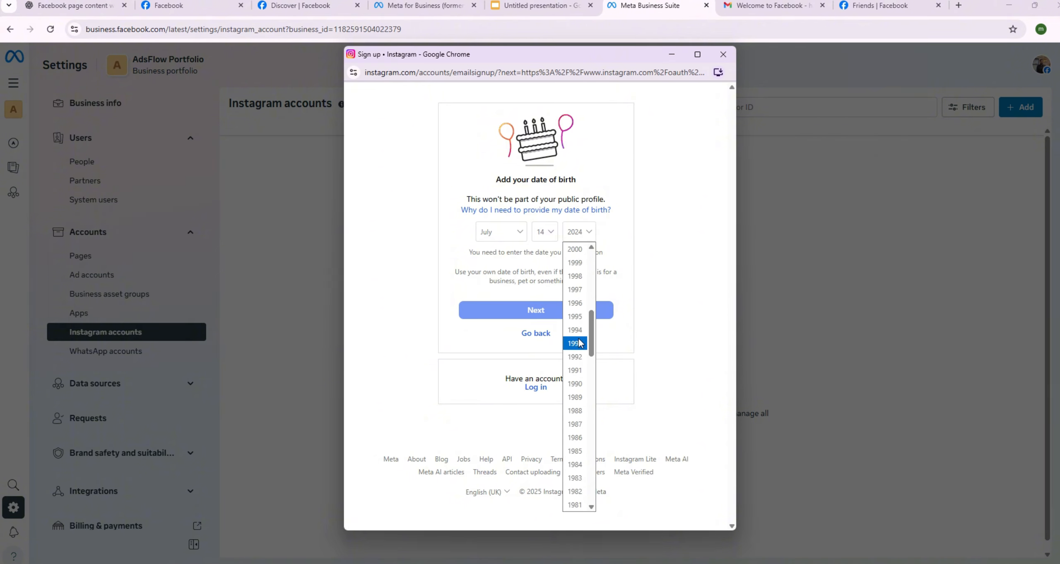
{"action": "left_click", "coordinate": [576, 330]}
{"action": "left_click", "coordinate": [555, 304]}
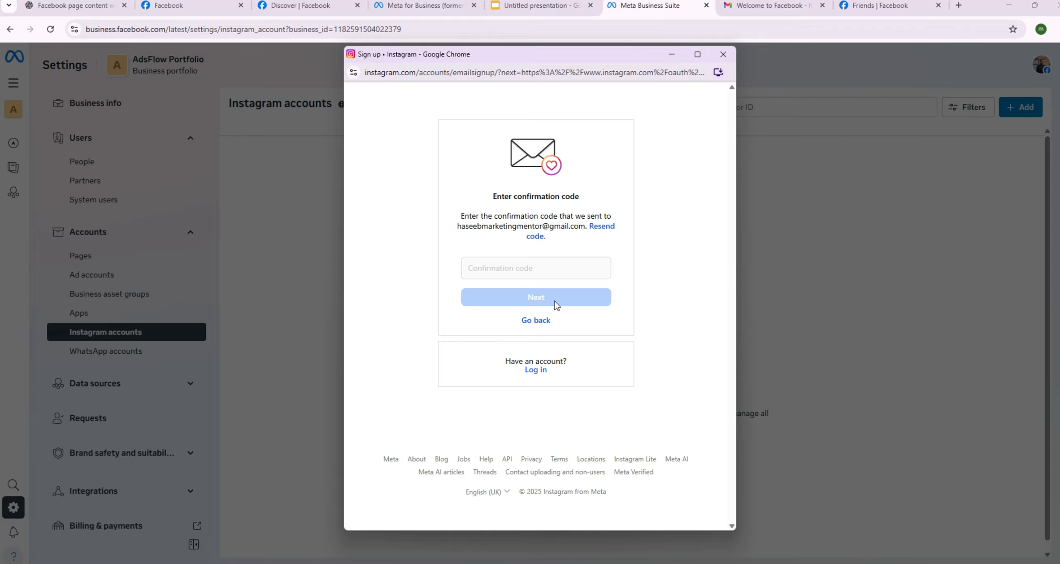
Step: Get the Instagram confirmation code from the Gmail inbox and enter it in the sign-up window
{"action": "left_click", "coordinate": [758, 6]}
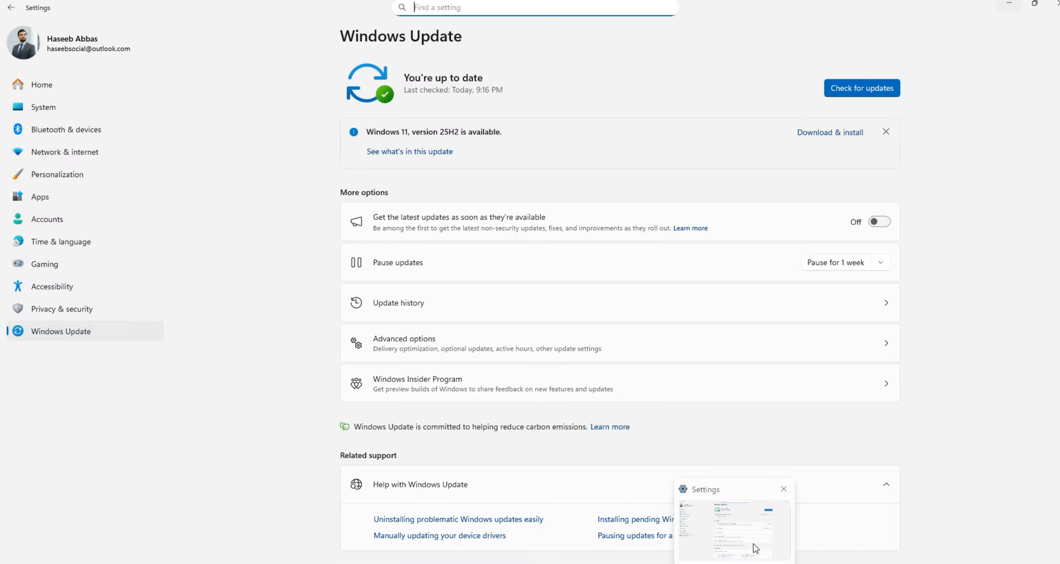
{"action": "mouse_move", "coordinate": [710, 563]}
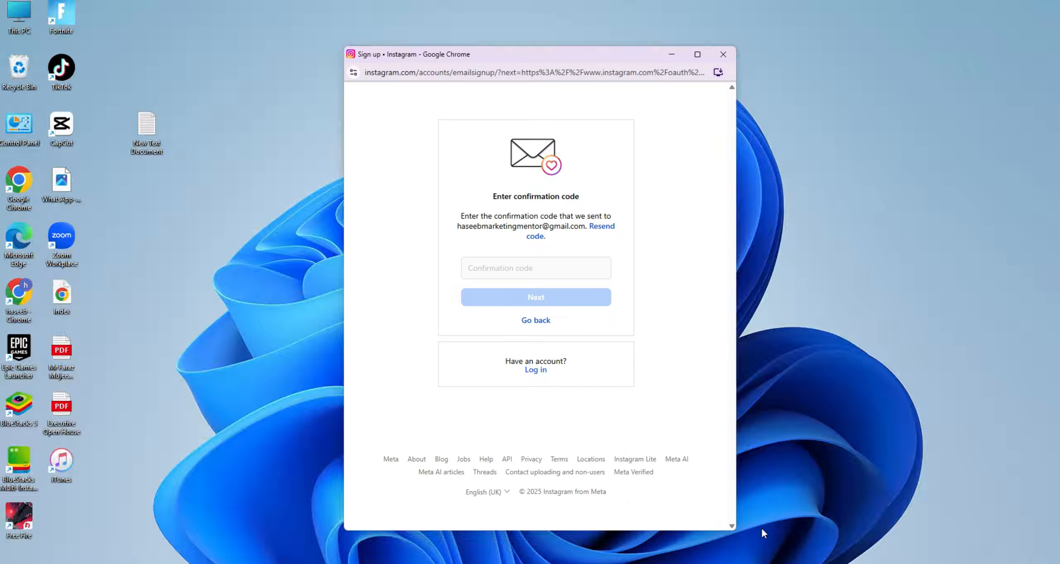
{"action": "left_click", "coordinate": [765, 531]}
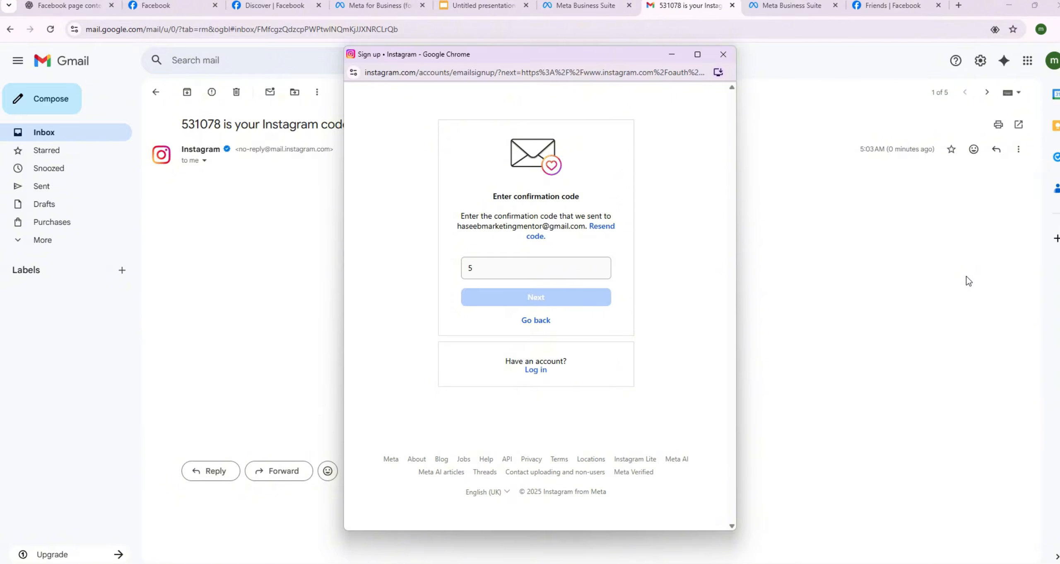
{"action": "key", "text": "Return"}
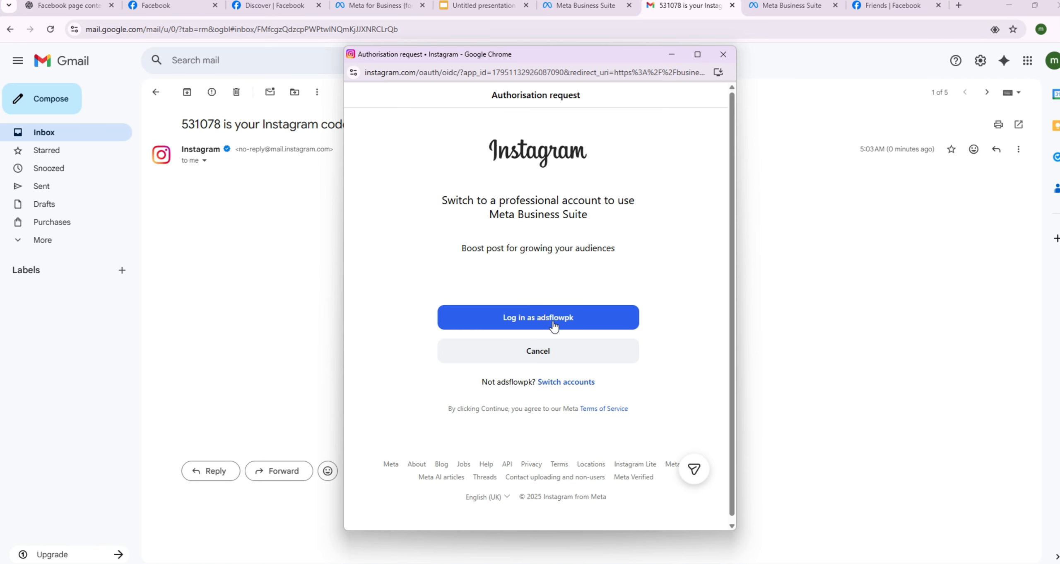
Step: Log in as adsflowpk to authorise Meta Business Suite and choose the Business account type
{"action": "left_click", "coordinate": [554, 324]}
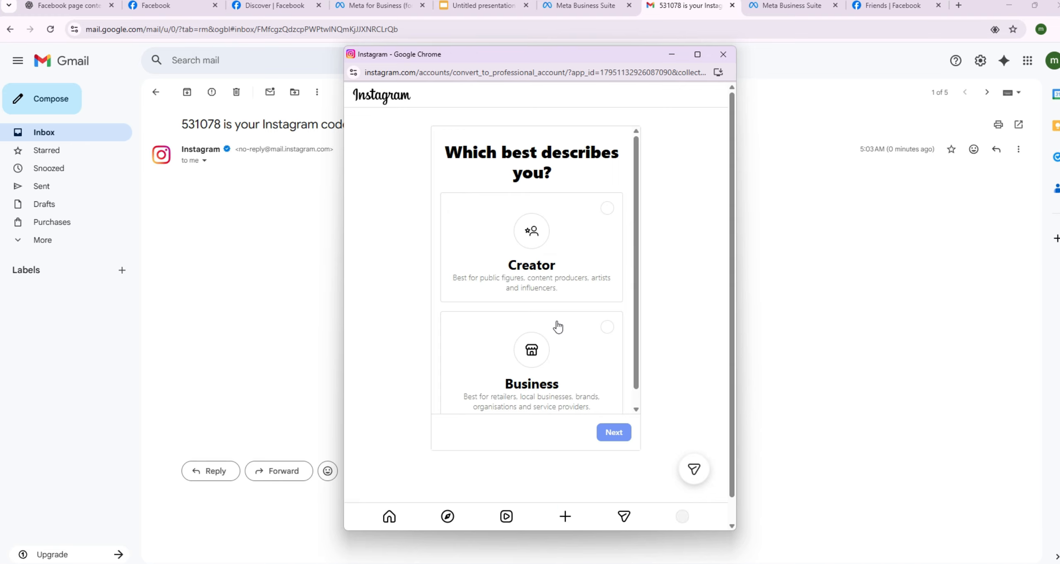
{"action": "left_click", "coordinate": [542, 357]}
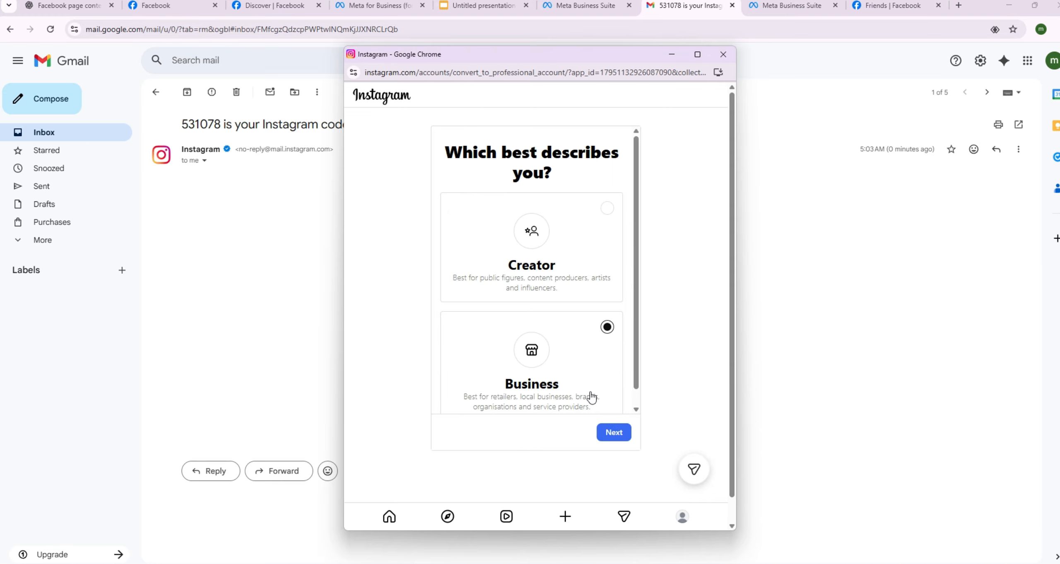
{"action": "left_click", "coordinate": [614, 432]}
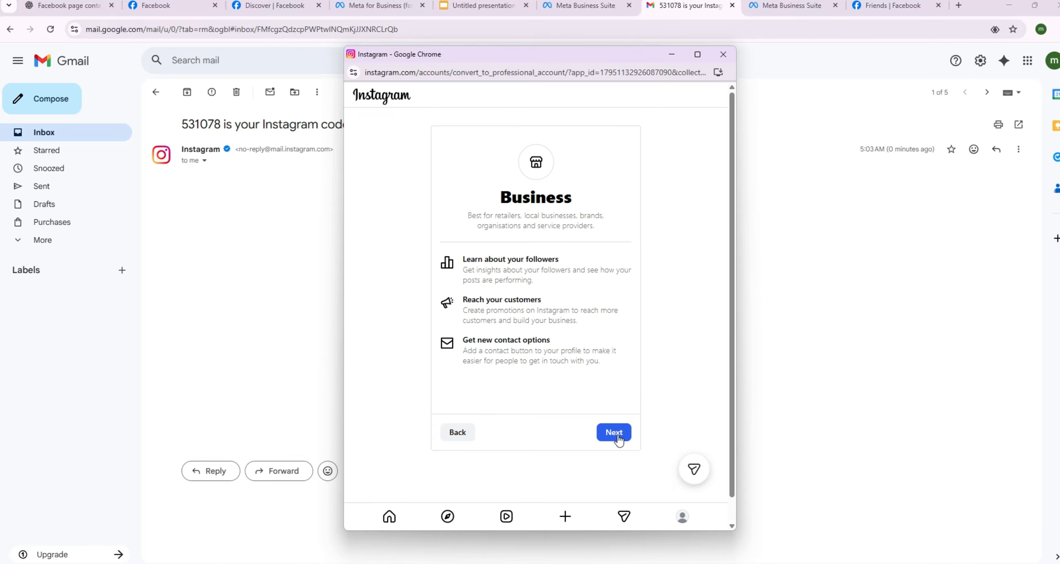
{"action": "left_click", "coordinate": [616, 435]}
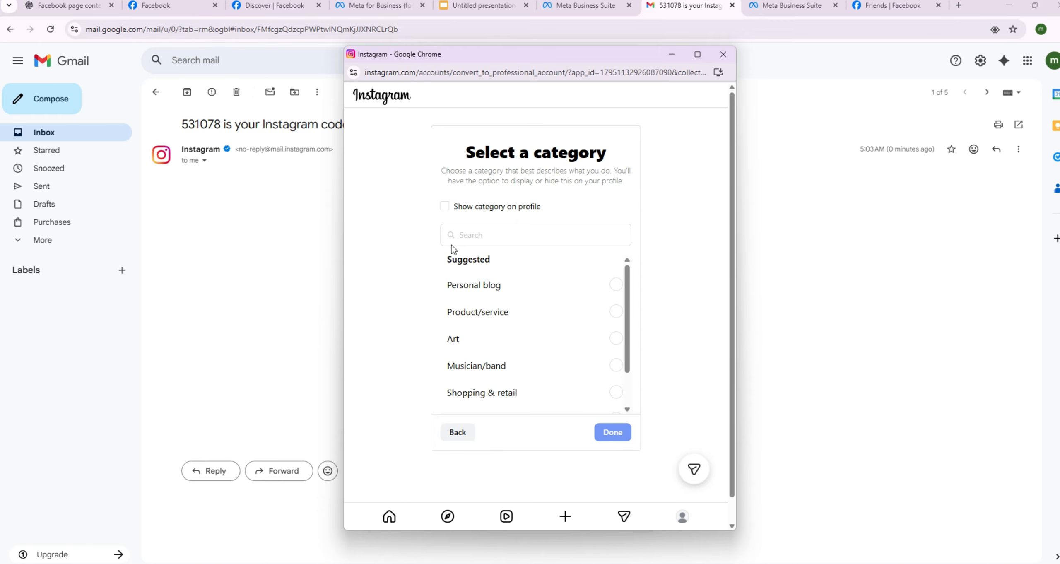
Step: Search the categories for marketing and select Marketing Agency
{"action": "left_click", "coordinate": [483, 236]}
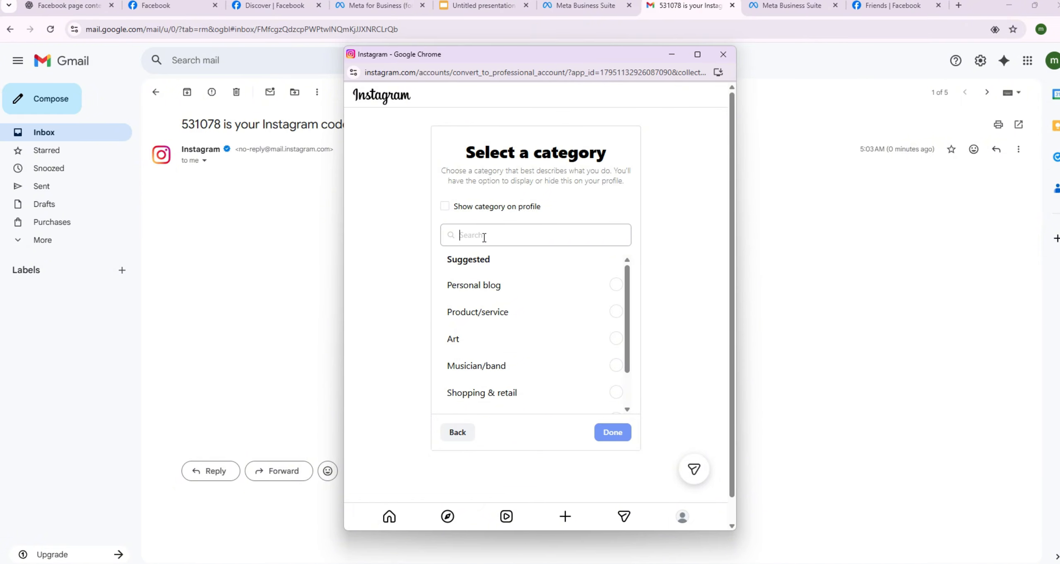
{"action": "type", "text": "marketin"}
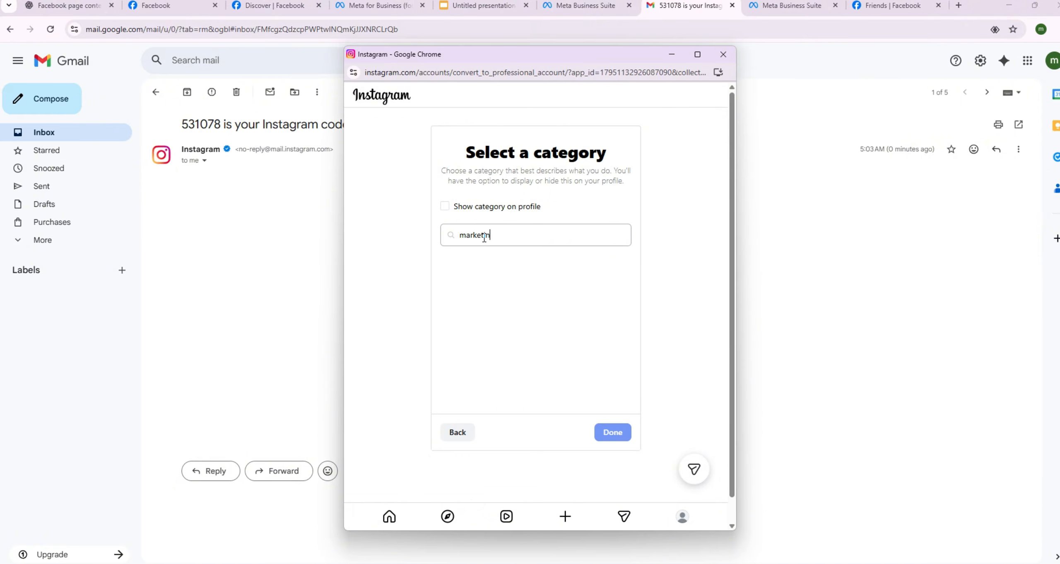
{"action": "type", "text": "g"}
{"action": "left_click", "coordinate": [512, 275]}
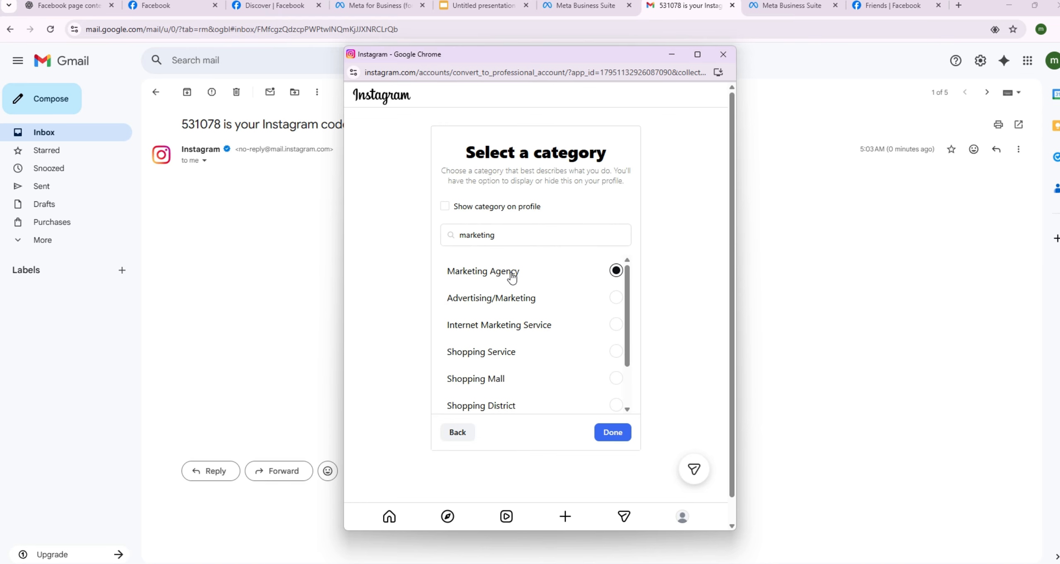
Step: Confirm switching to a professional account and finish the Instagram business setup
{"action": "left_click", "coordinate": [615, 435]}
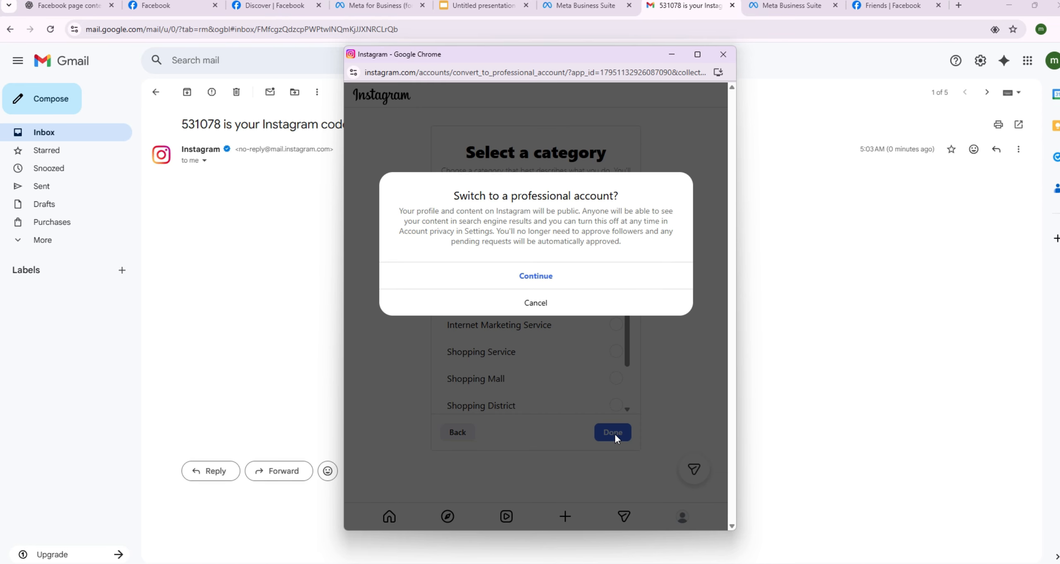
{"action": "left_click", "coordinate": [555, 276]}
{"action": "left_click", "coordinate": [539, 276]}
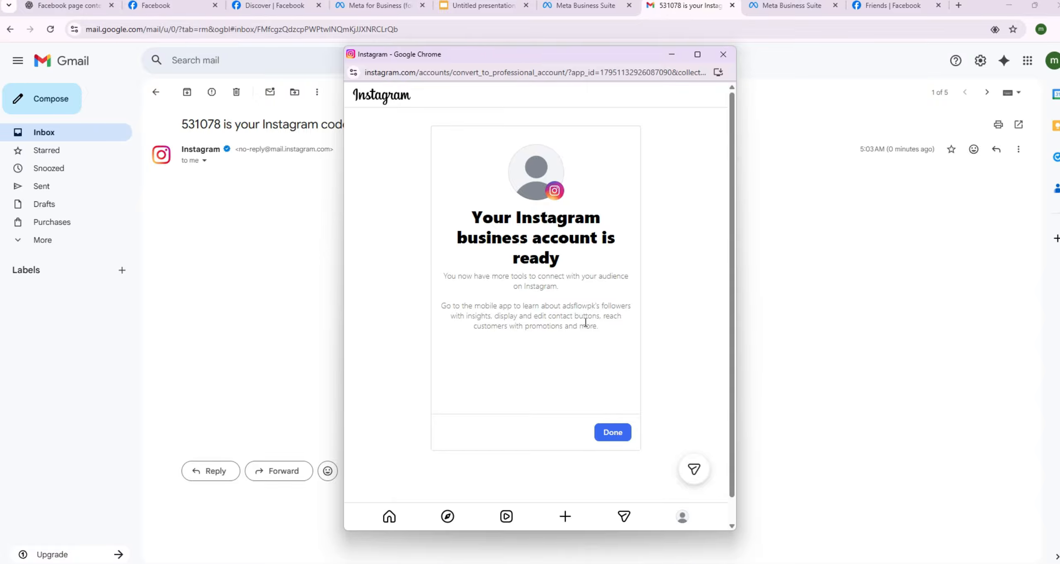
{"action": "left_click", "coordinate": [605, 437]}
{"action": "left_click", "coordinate": [616, 432]}
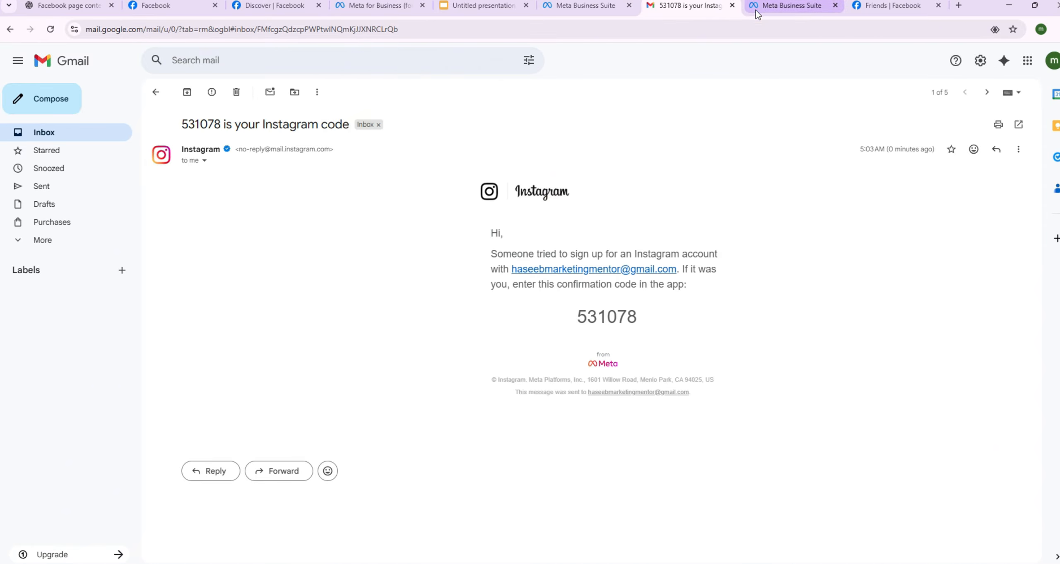
Step: Assign yourself to the adsflowpk Instagram account in the portfolio with full control (Everything) permission
{"action": "left_click", "coordinate": [572, 8]}
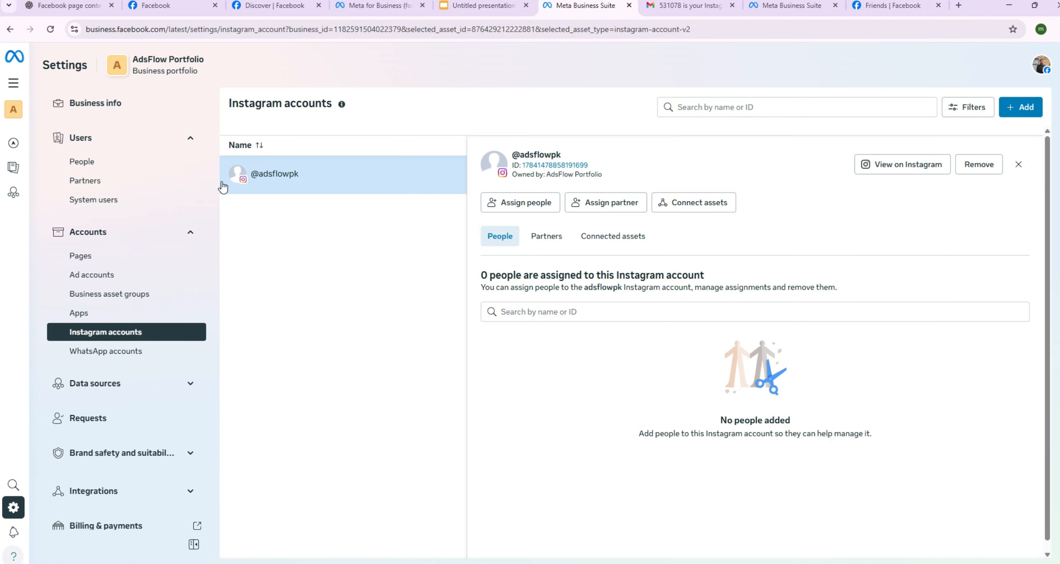
{"action": "left_click", "coordinate": [538, 212]}
{"action": "left_click", "coordinate": [421, 234]}
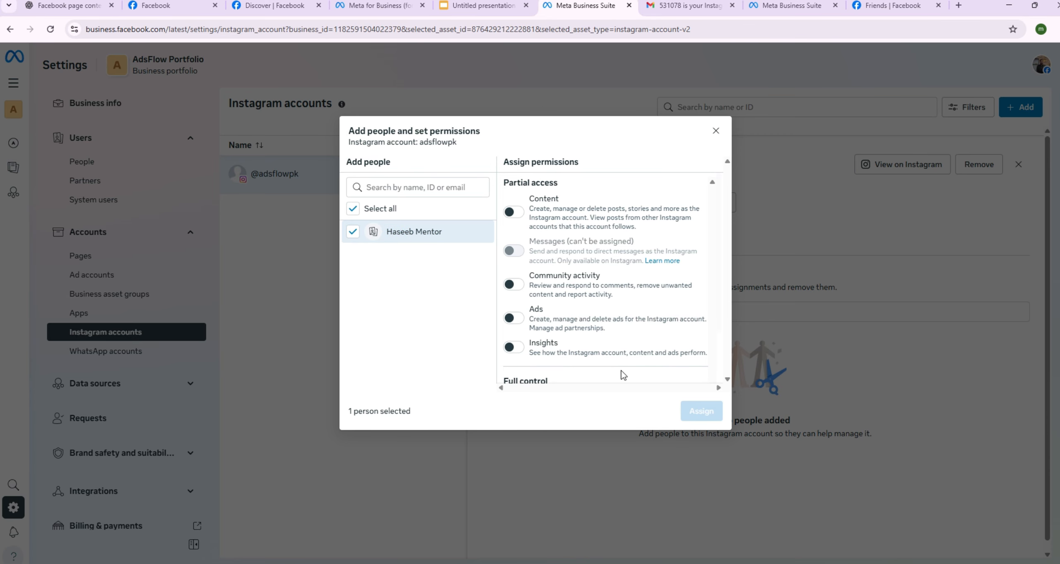
{"action": "scroll", "coordinate": [623, 375], "scroll_direction": "down", "scroll_amount": 2}
{"action": "left_click", "coordinate": [514, 347]}
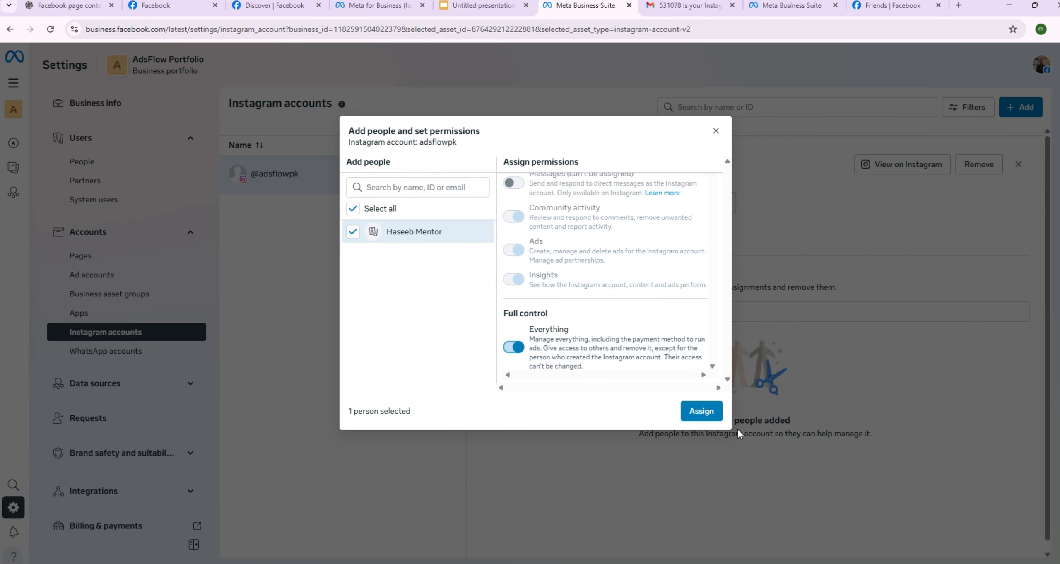
{"action": "left_click", "coordinate": [708, 411]}
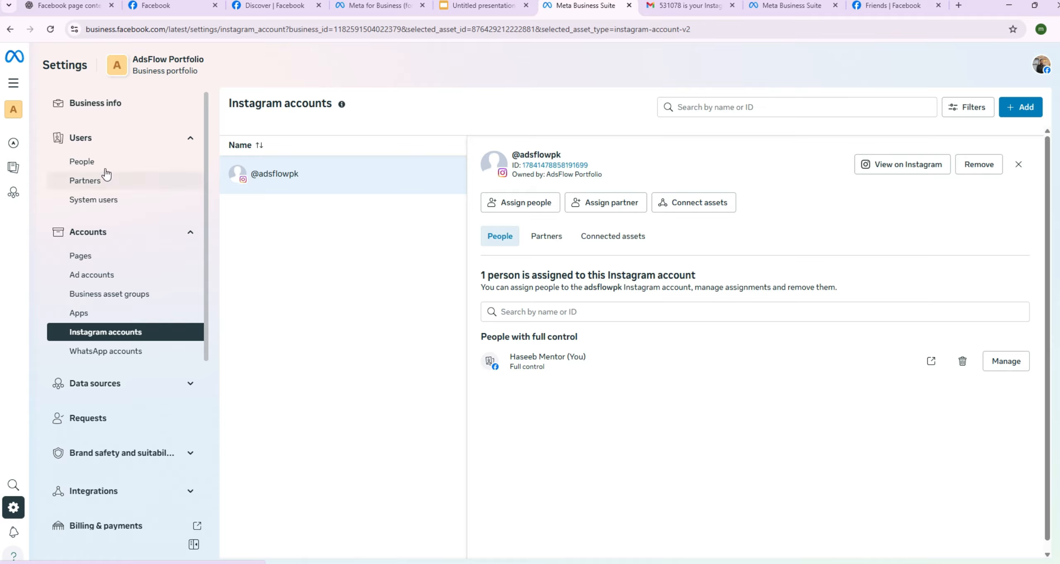
Step: Review the portfolio's business info page, including its business verification status
{"action": "left_click", "coordinate": [112, 103]}
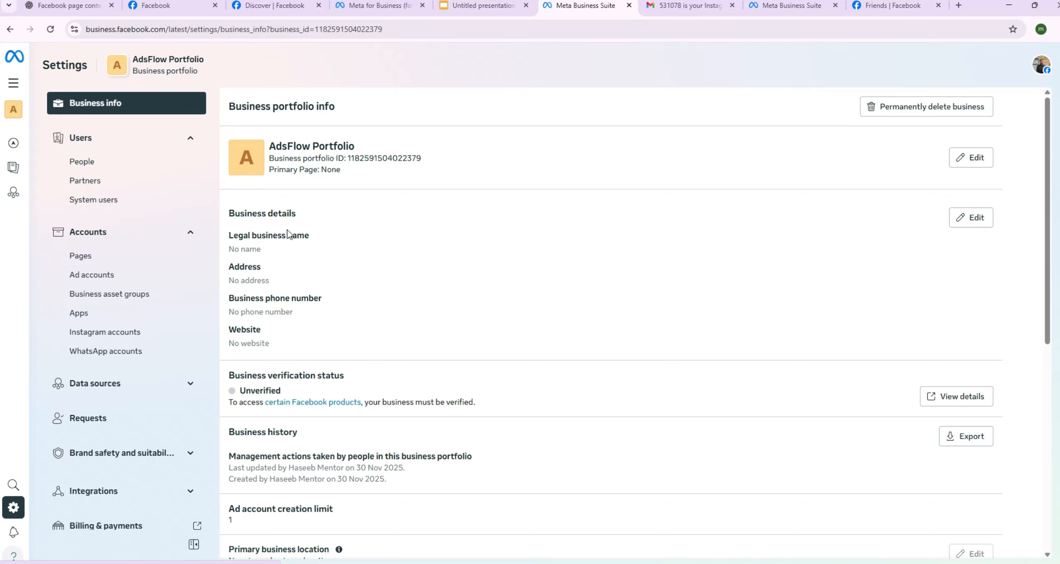
{"action": "scroll", "coordinate": [315, 346], "scroll_direction": "down", "scroll_amount": 6}
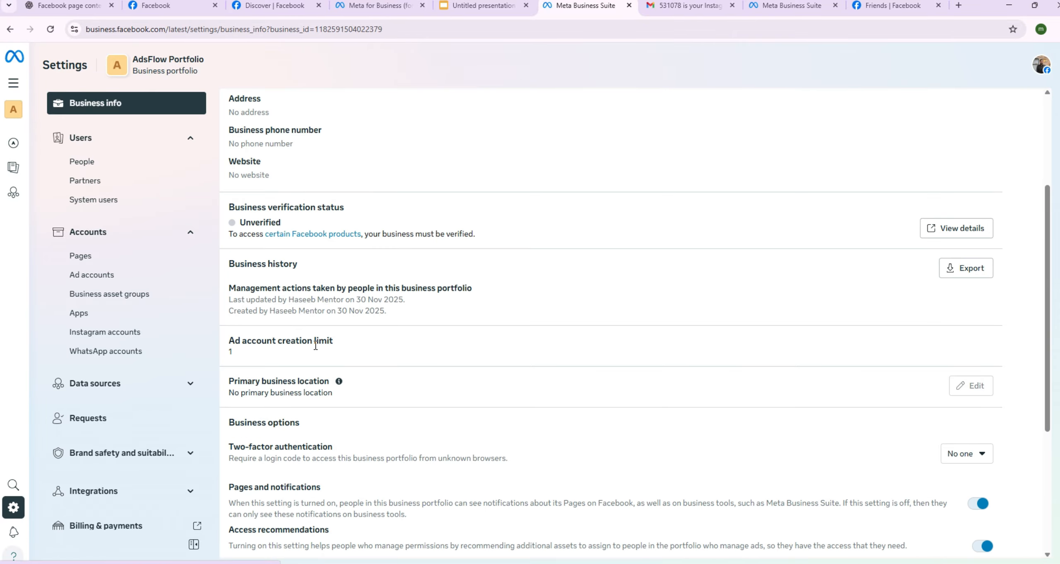
{"action": "scroll", "coordinate": [315, 346], "scroll_direction": "down", "scroll_amount": 2}
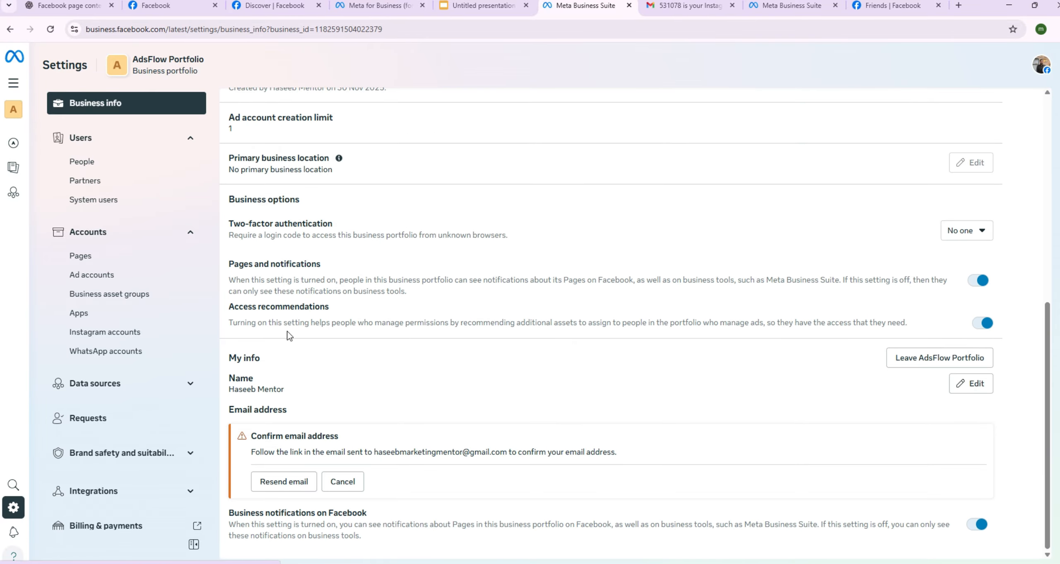
{"action": "scroll", "coordinate": [286, 327], "scroll_direction": "up", "scroll_amount": 1}
{"action": "scroll", "coordinate": [285, 233], "scroll_direction": "up", "scroll_amount": 3}
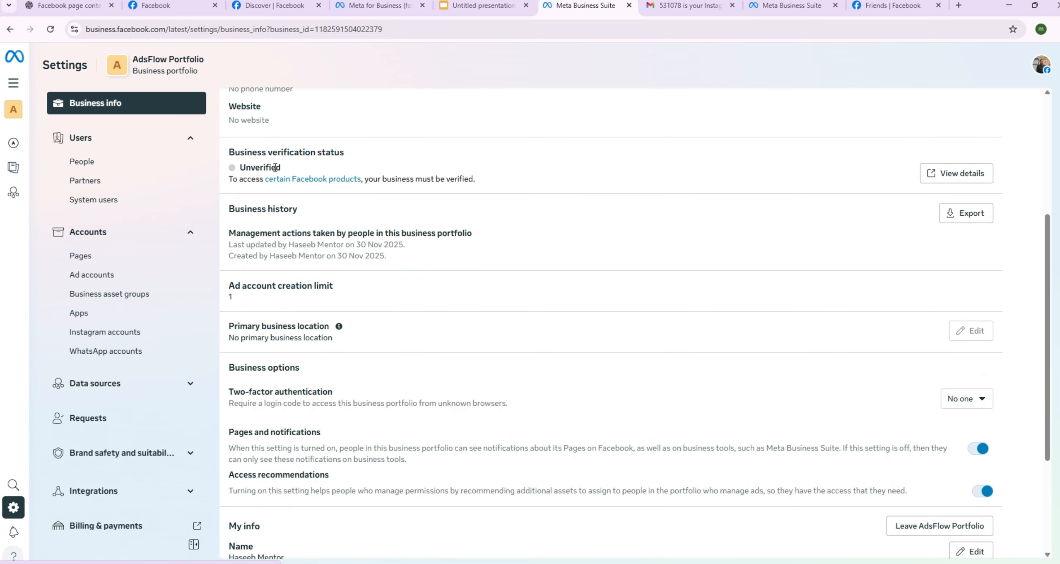
{"action": "left_click_drag", "start_coordinate": [282, 168], "coordinate": [249, 170]}
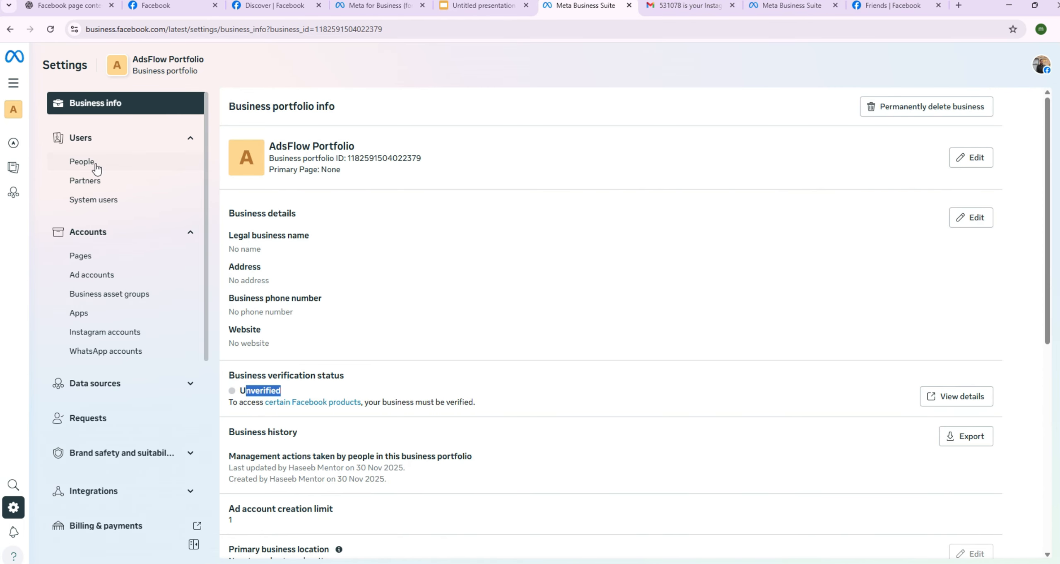
Step: Open the AdsFlow Facebook page from the portfolio's Pages settings and switch into the page's profile
{"action": "left_click", "coordinate": [103, 260]}
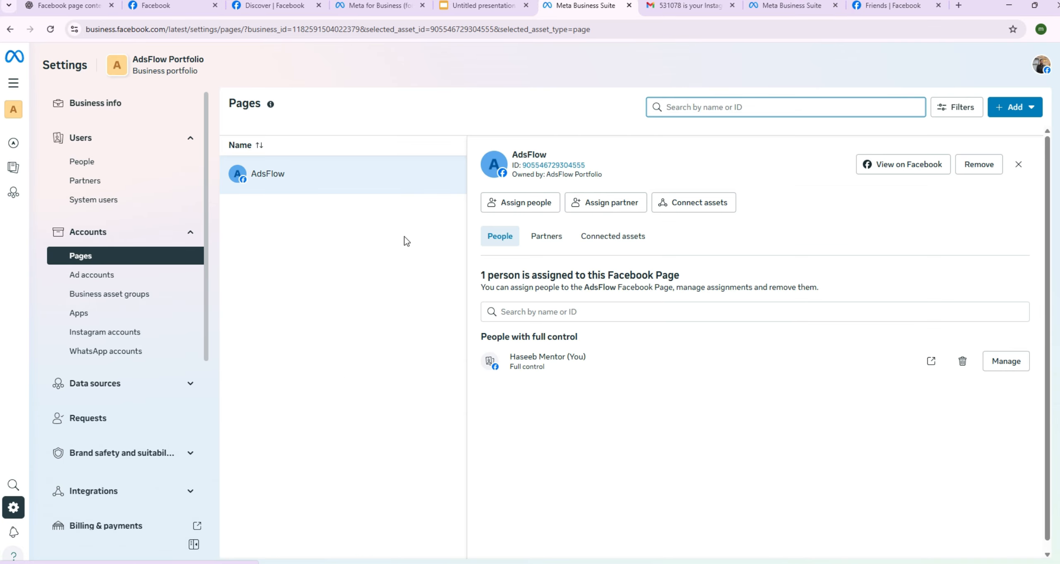
{"action": "left_click", "coordinate": [943, 170]}
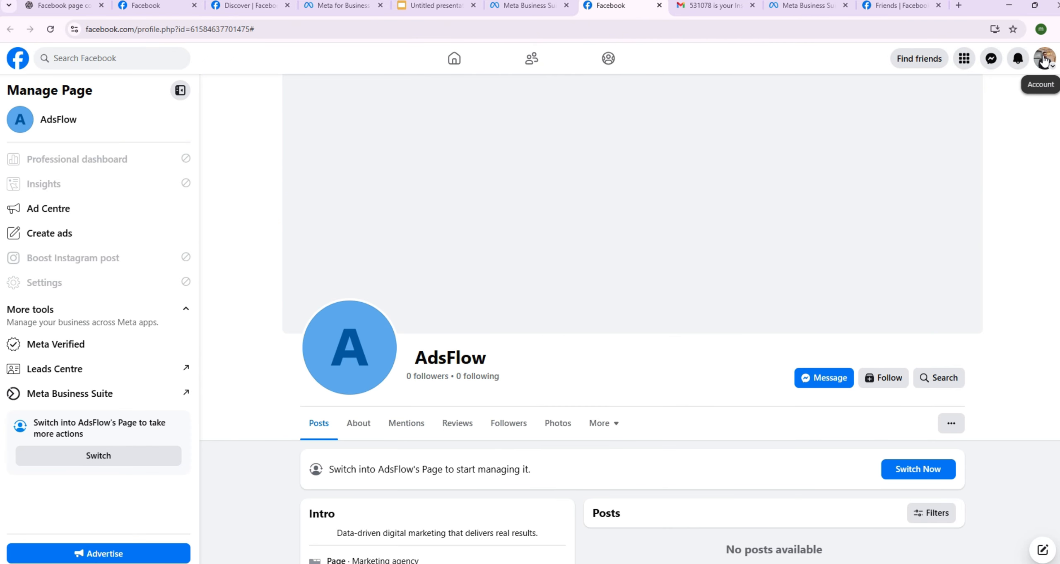
{"action": "left_click", "coordinate": [136, 456]}
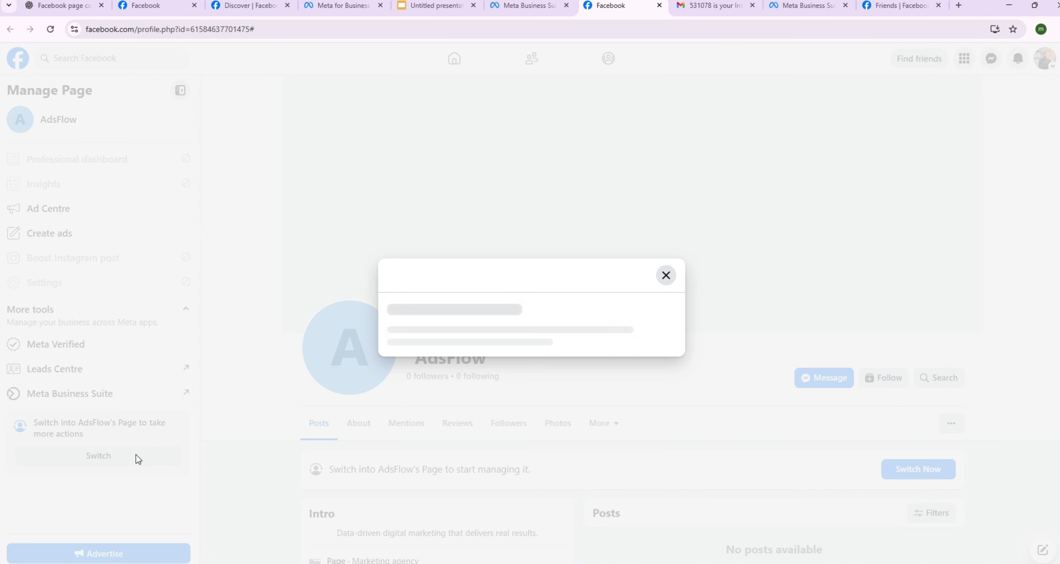
{"action": "left_click", "coordinate": [659, 367]}
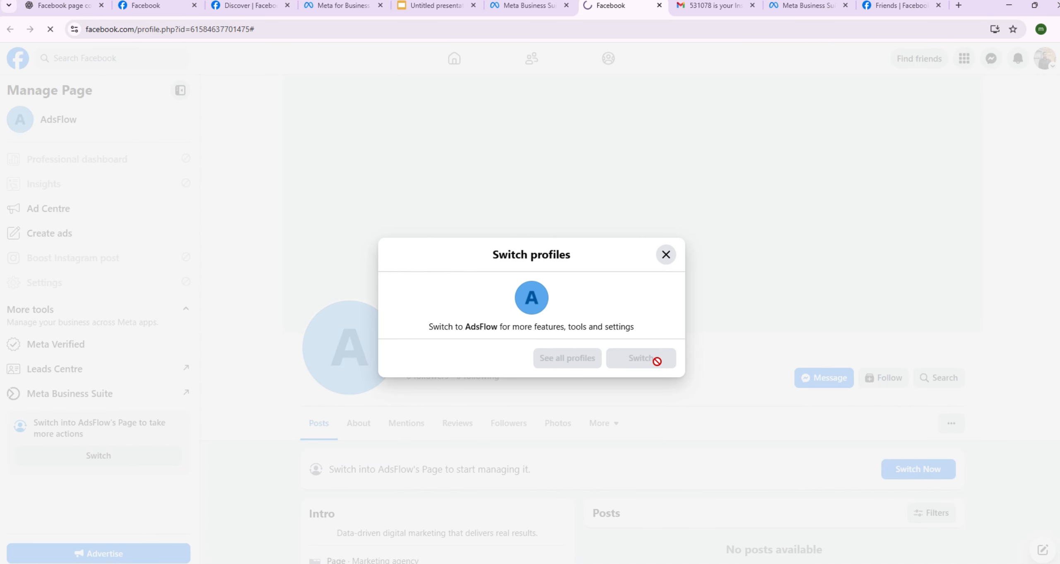
Step: Upload the cover image from the AdsFlow folder as the page's cover photo and save it
{"action": "left_click", "coordinate": [907, 324]}
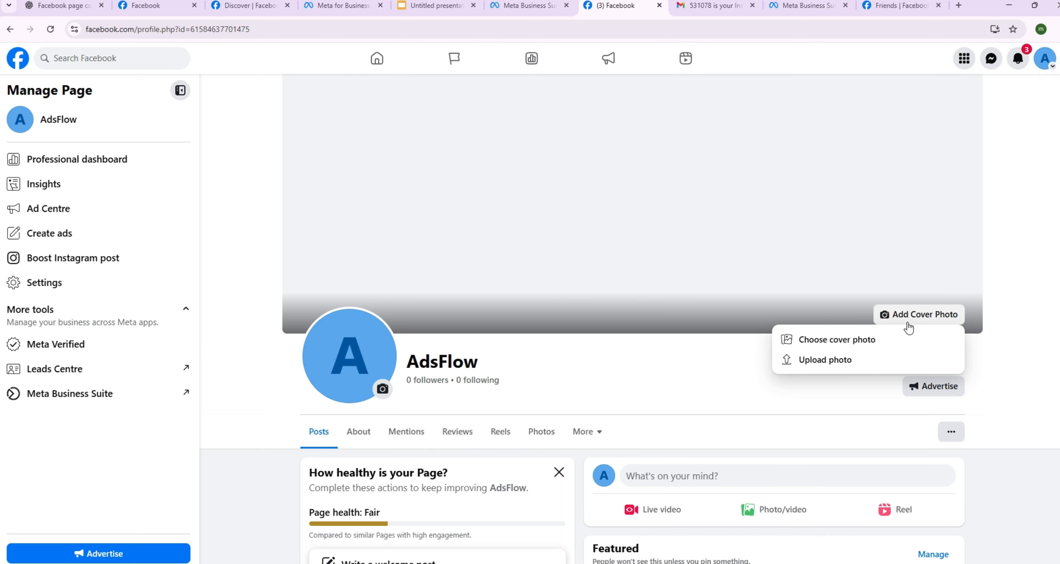
{"action": "scroll", "coordinate": [440, 431], "scroll_direction": "down", "scroll_amount": 5}
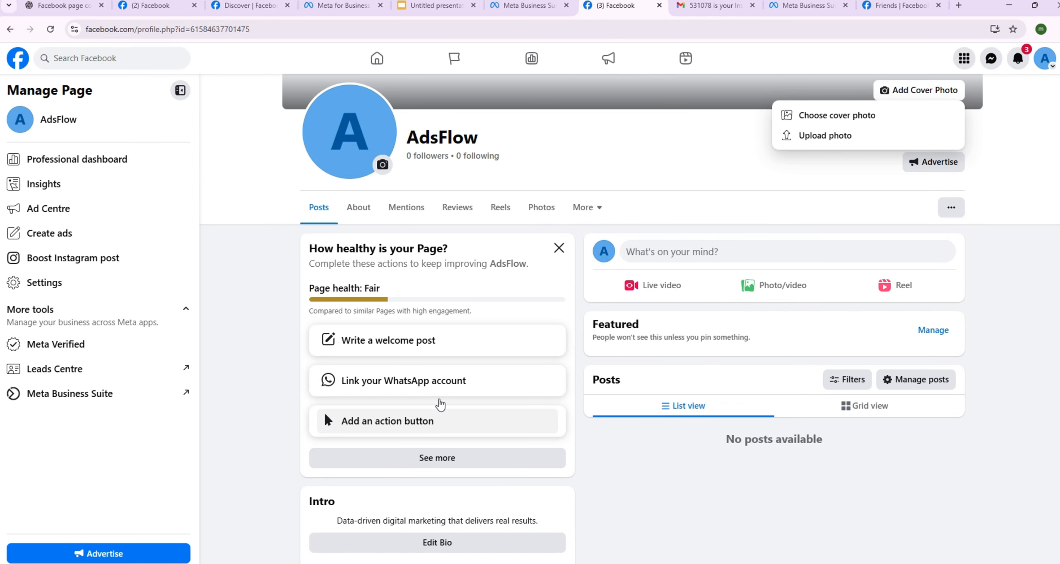
{"action": "left_click", "coordinate": [825, 136]}
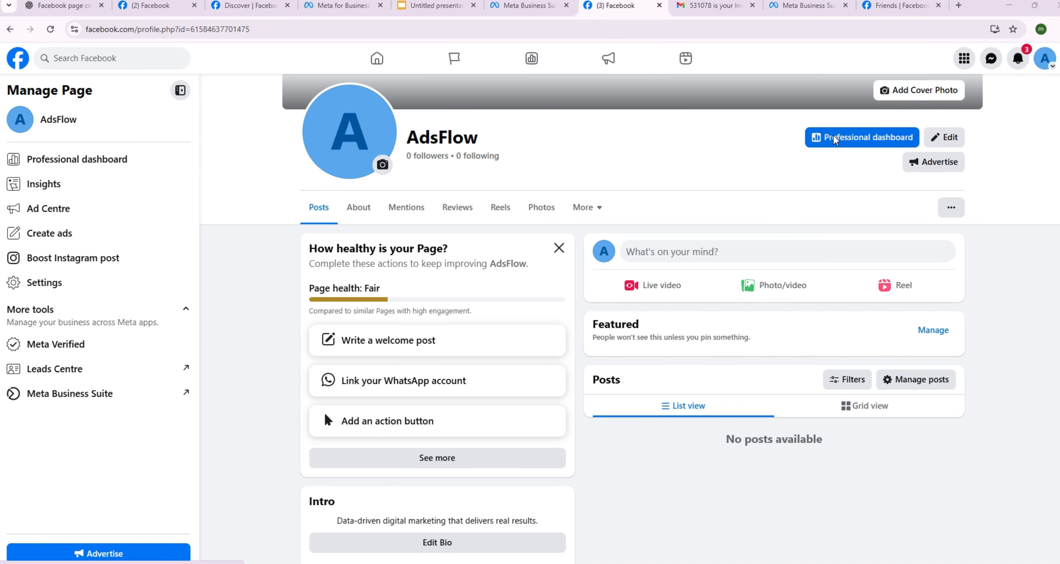
{"action": "left_click", "coordinate": [67, 354]}
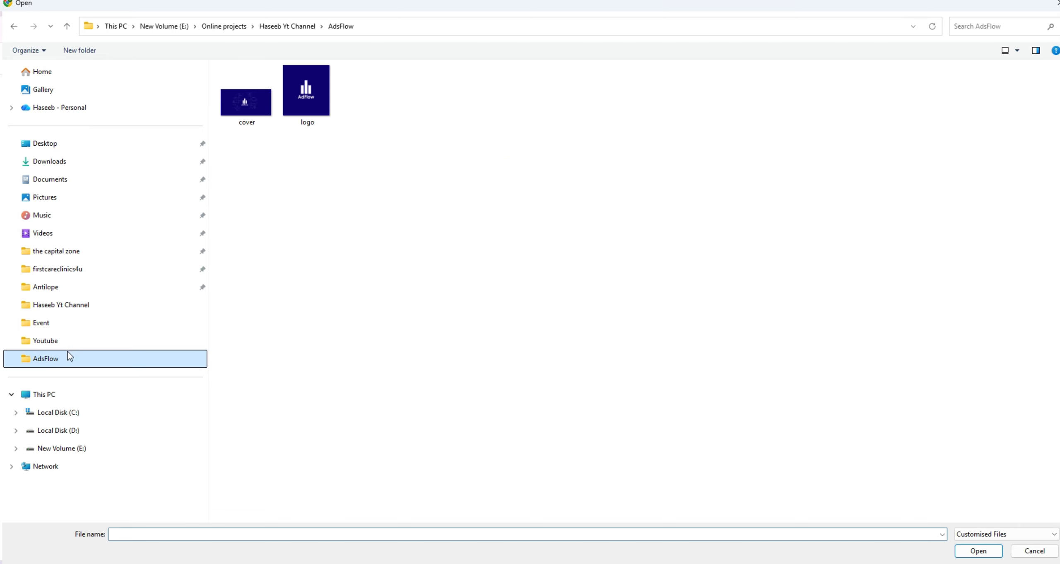
{"action": "double_click", "coordinate": [227, 101]}
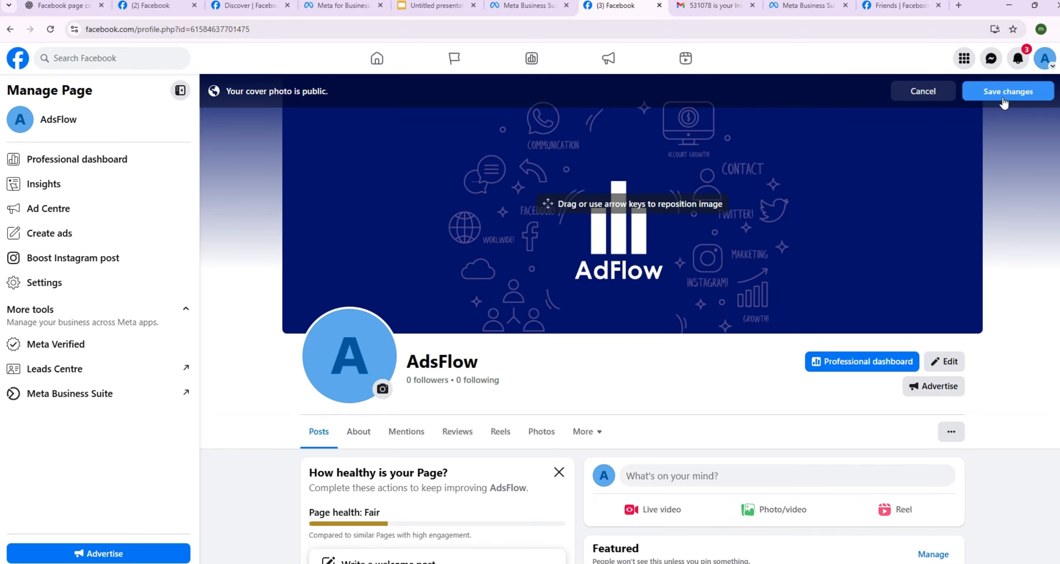
{"action": "left_click", "coordinate": [1004, 92]}
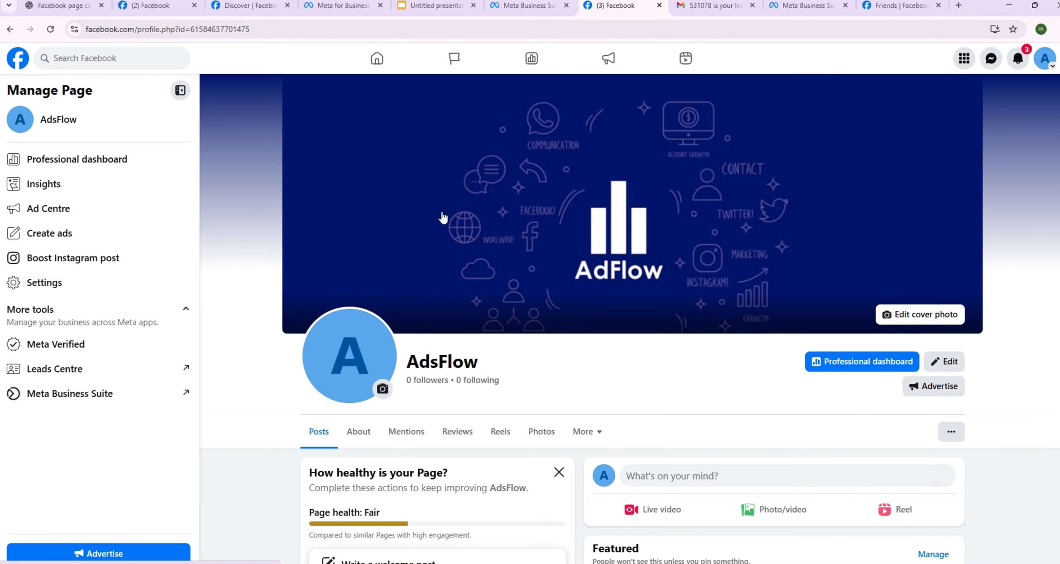
Step: Upload the logo image from the AdsFlow folder as the page's profile picture and save it
{"action": "left_click", "coordinate": [383, 388]}
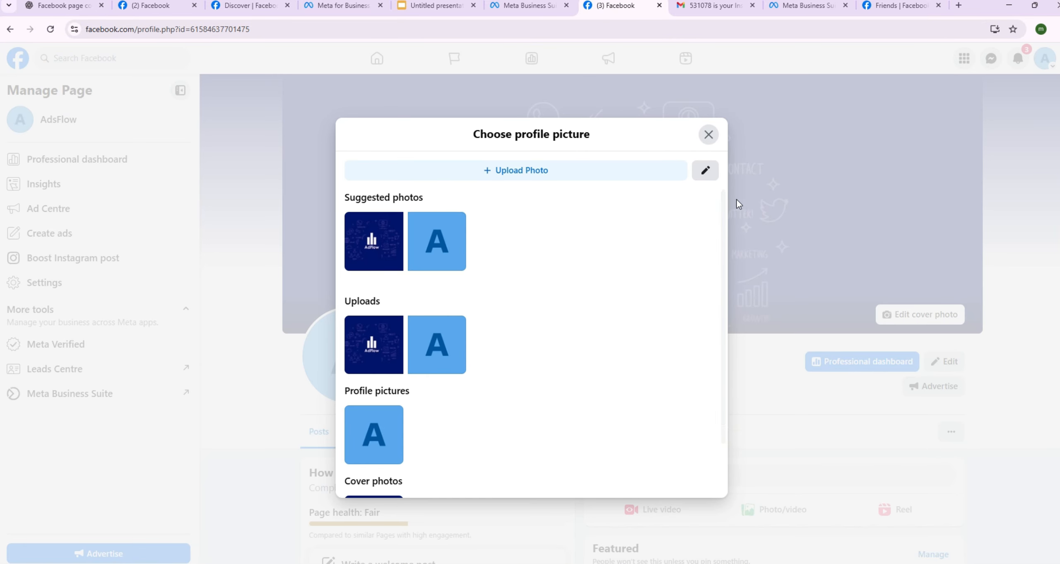
{"action": "left_click", "coordinate": [568, 168]}
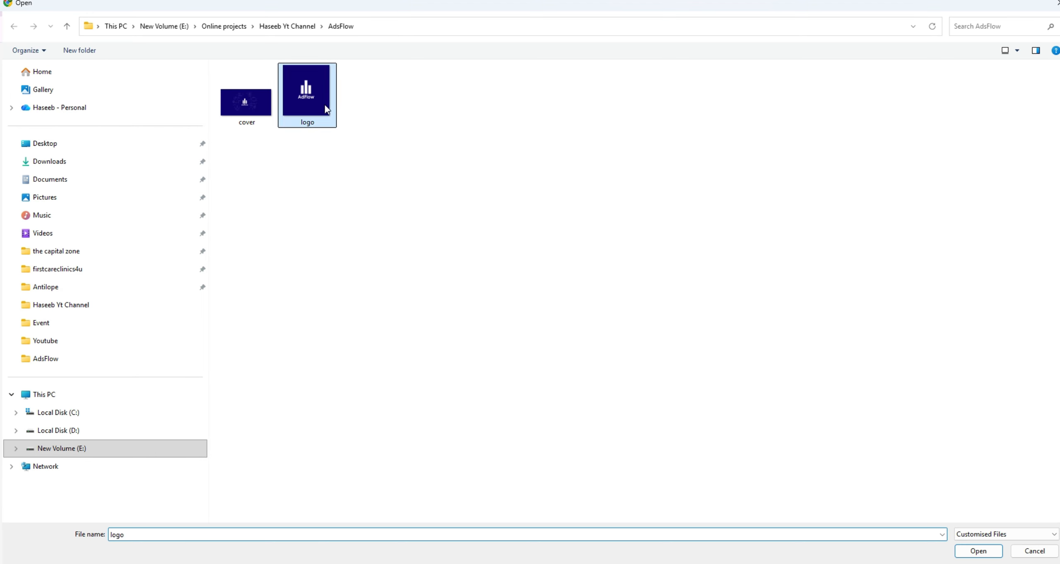
{"action": "double_click", "coordinate": [306, 91]}
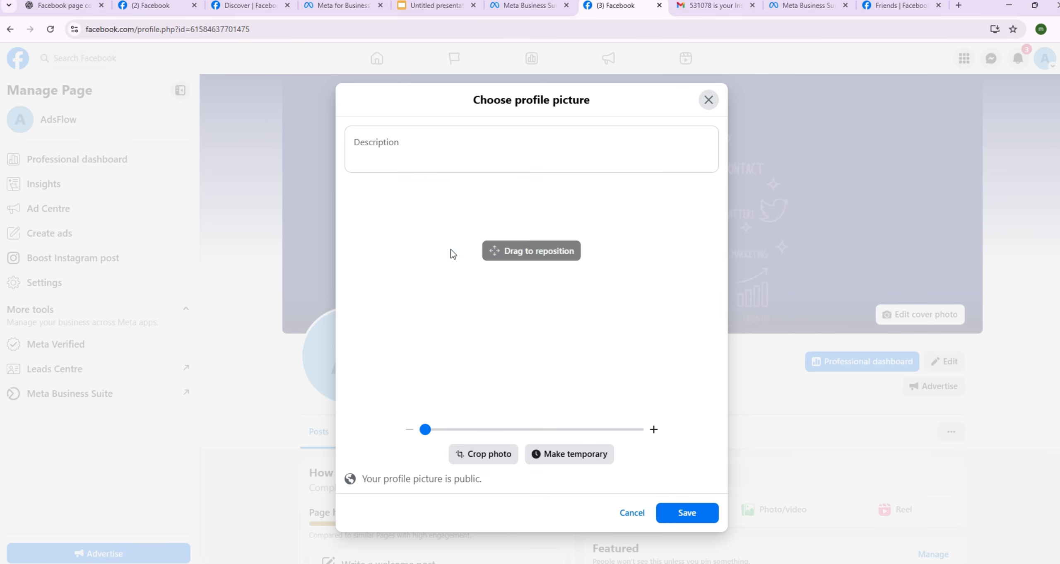
{"action": "left_click", "coordinate": [700, 513]}
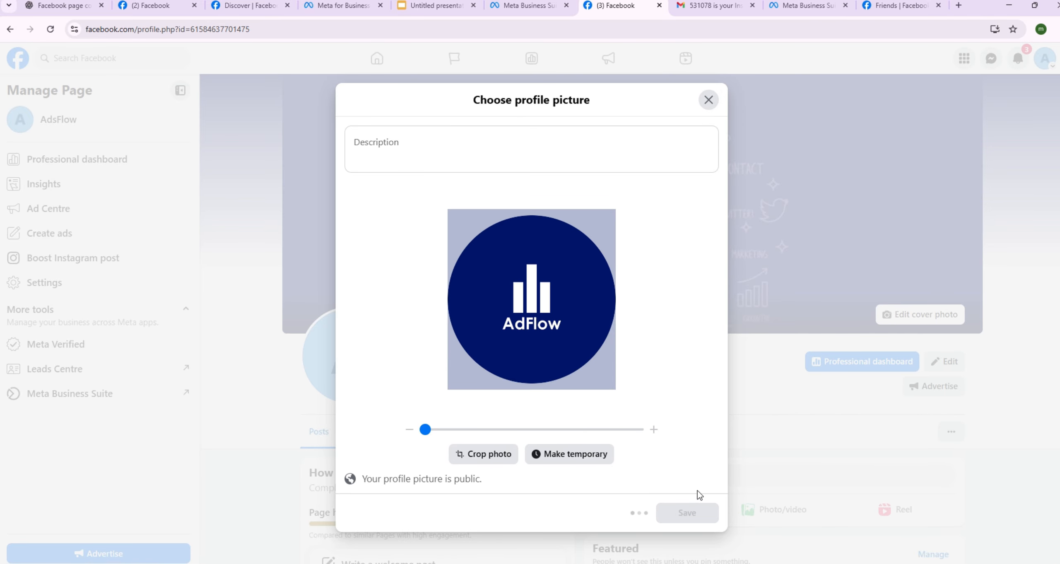
Step: Open the page's intro details and go to its About contact and basic info section
{"action": "scroll", "coordinate": [455, 374], "scroll_direction": "down", "scroll_amount": 10}
{"action": "left_click", "coordinate": [454, 374]}
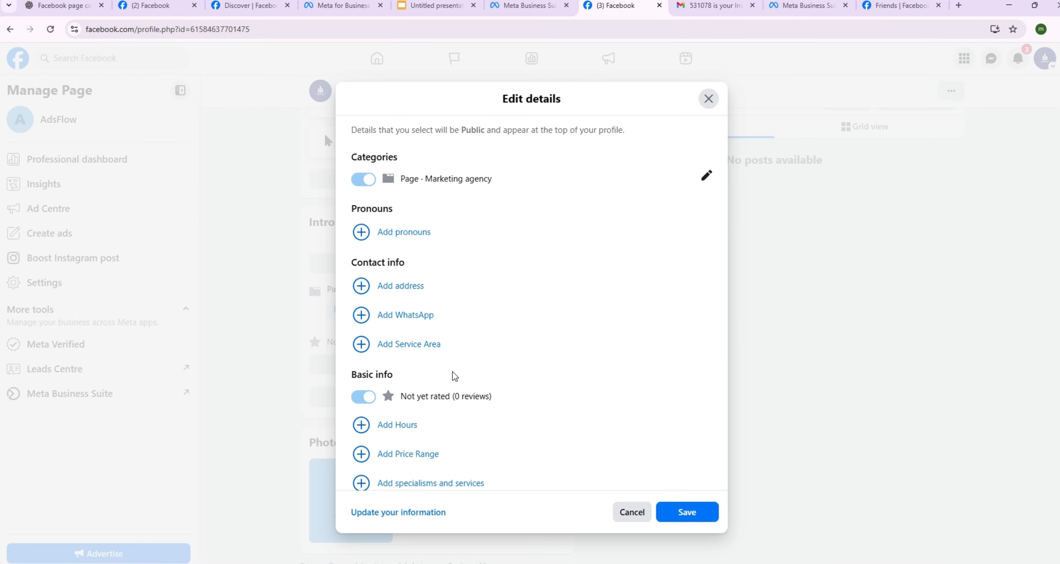
{"action": "scroll", "coordinate": [454, 376], "scroll_direction": "down", "scroll_amount": 3}
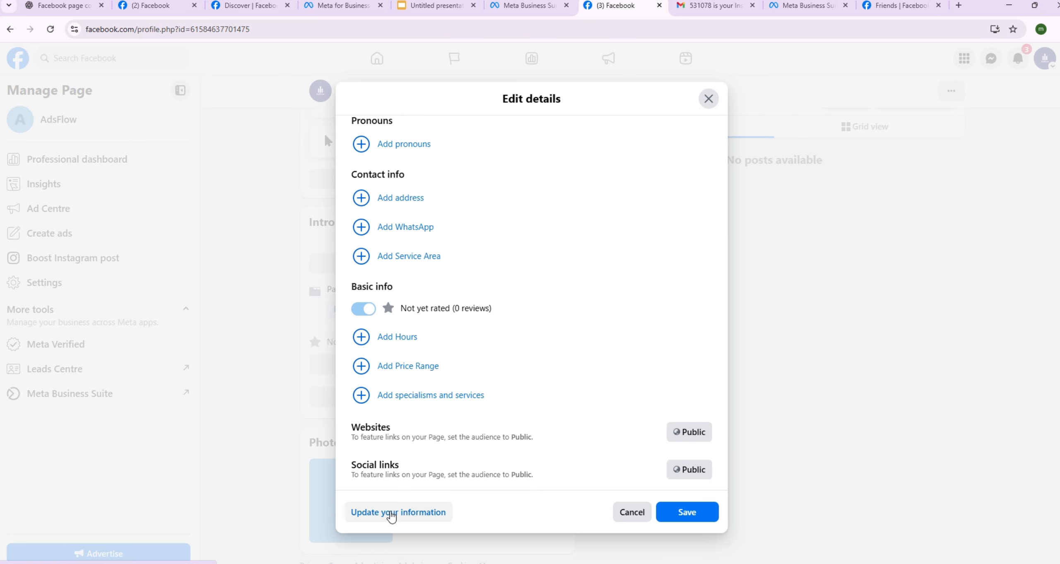
{"action": "left_click", "coordinate": [391, 513]}
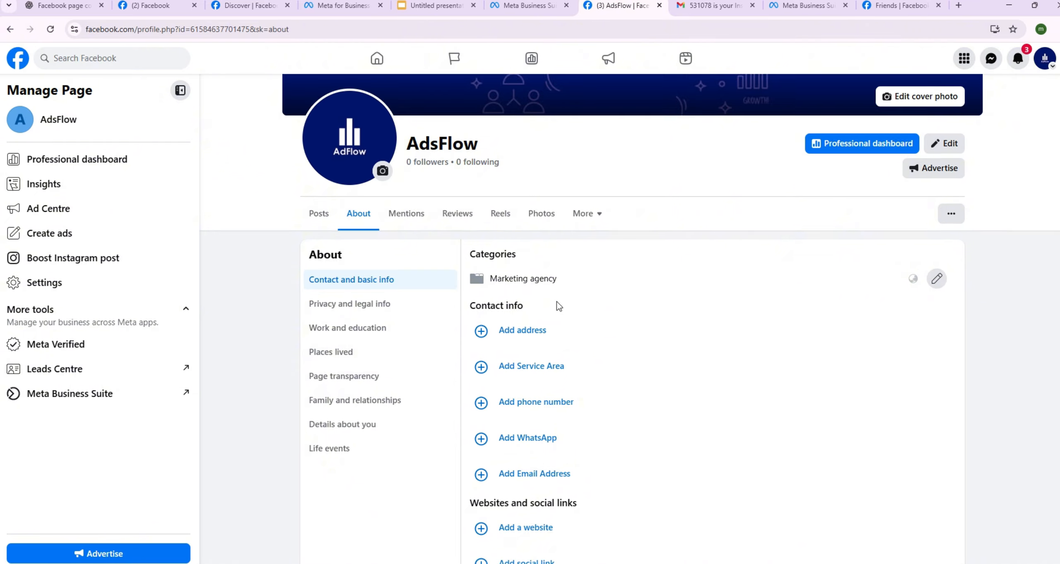
Step: Try to add a page phone number with the PK+92 country code, staying on the page
{"action": "scroll", "coordinate": [558, 305], "scroll_direction": "down", "scroll_amount": 4}
{"action": "scroll", "coordinate": [557, 300], "scroll_direction": "down", "scroll_amount": 3}
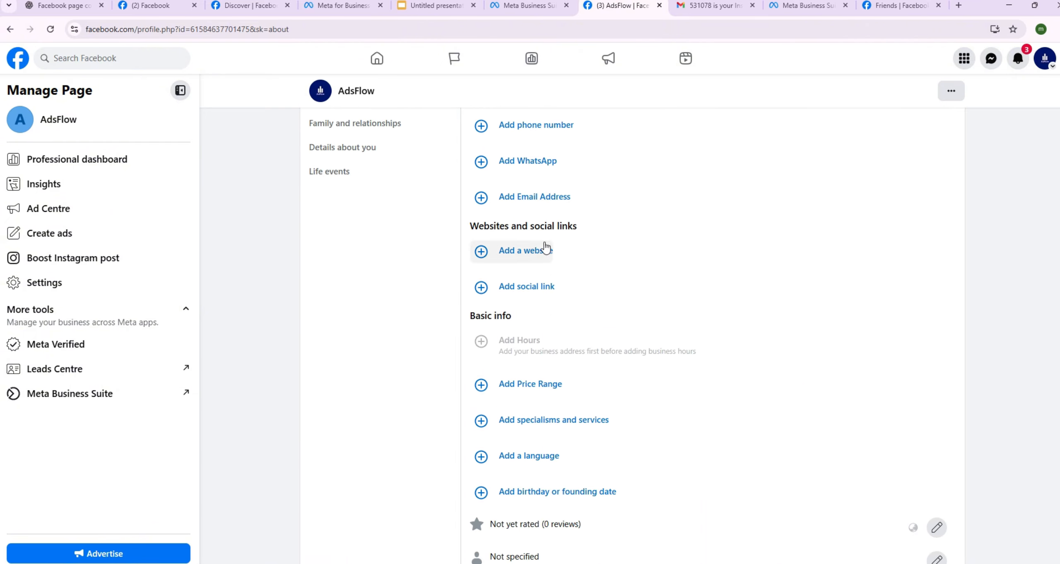
{"action": "scroll", "coordinate": [546, 248], "scroll_direction": "up", "scroll_amount": 3}
{"action": "left_click", "coordinate": [558, 244]}
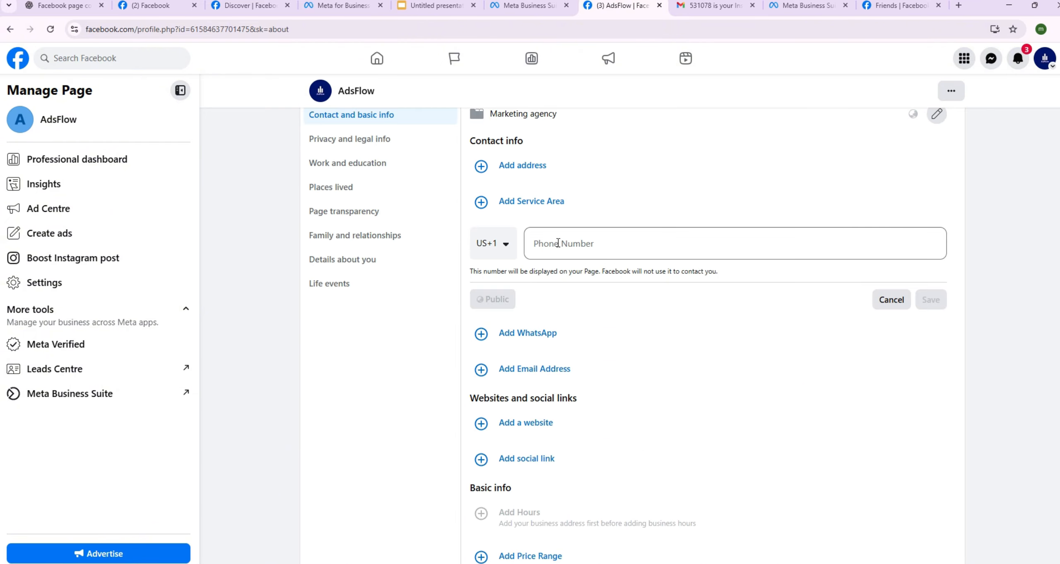
{"action": "left_click", "coordinate": [497, 246]}
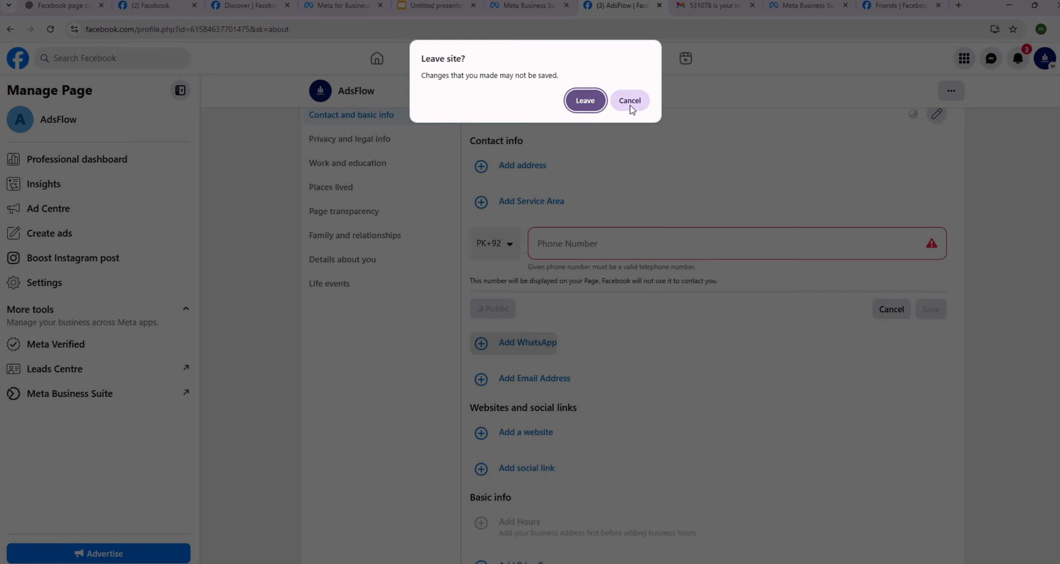
{"action": "left_click", "coordinate": [629, 100]}
Step: Copy the Google account's e-mail address and save it as the page's contact e-mail
{"action": "left_click", "coordinate": [557, 377]}
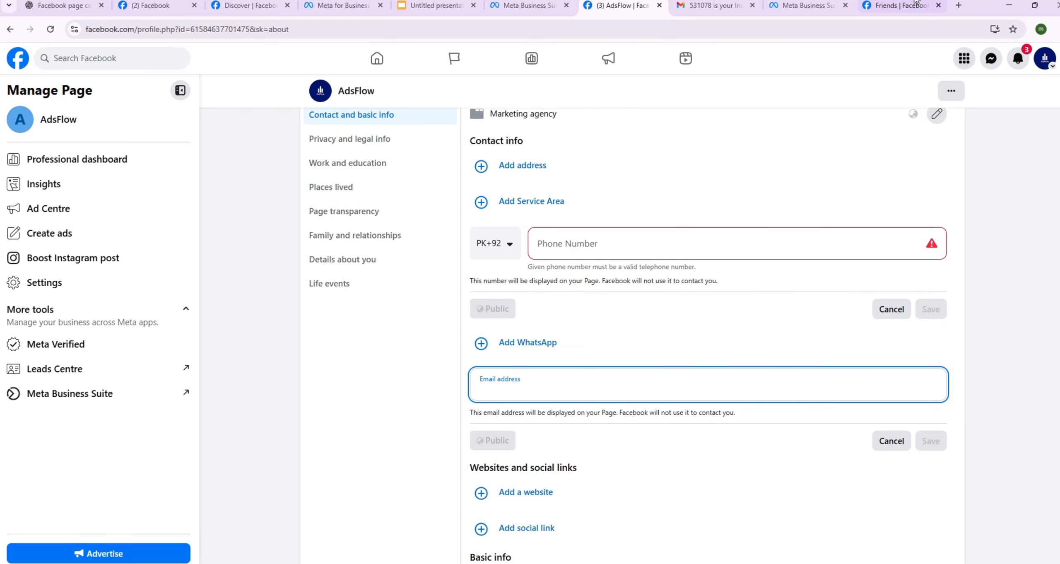
{"action": "left_click", "coordinate": [703, 6]}
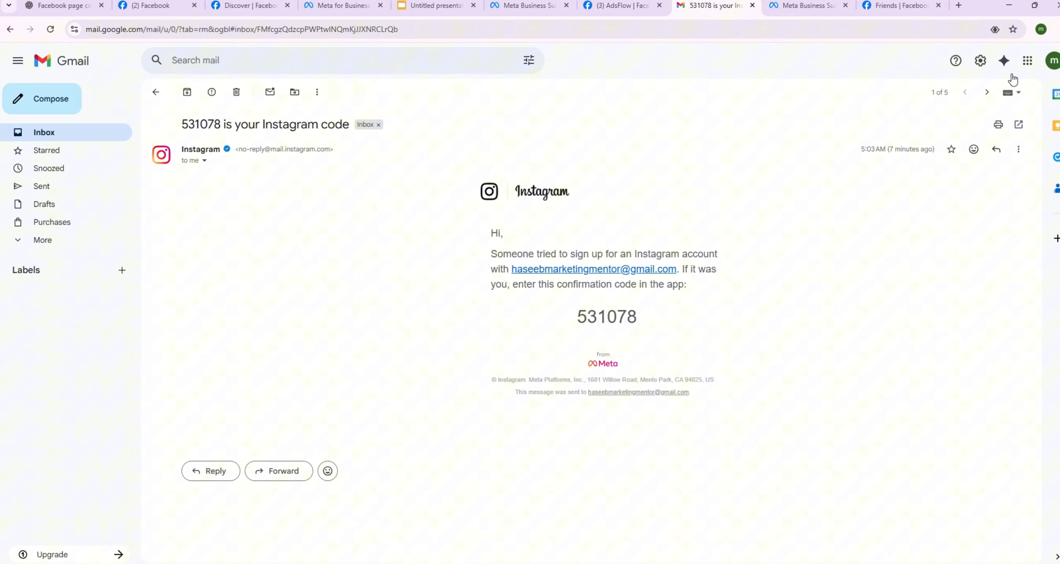
{"action": "left_click", "coordinate": [1052, 61]}
{"action": "triple_click", "coordinate": [976, 95]}
{"action": "key", "text": "ctrl+c"}
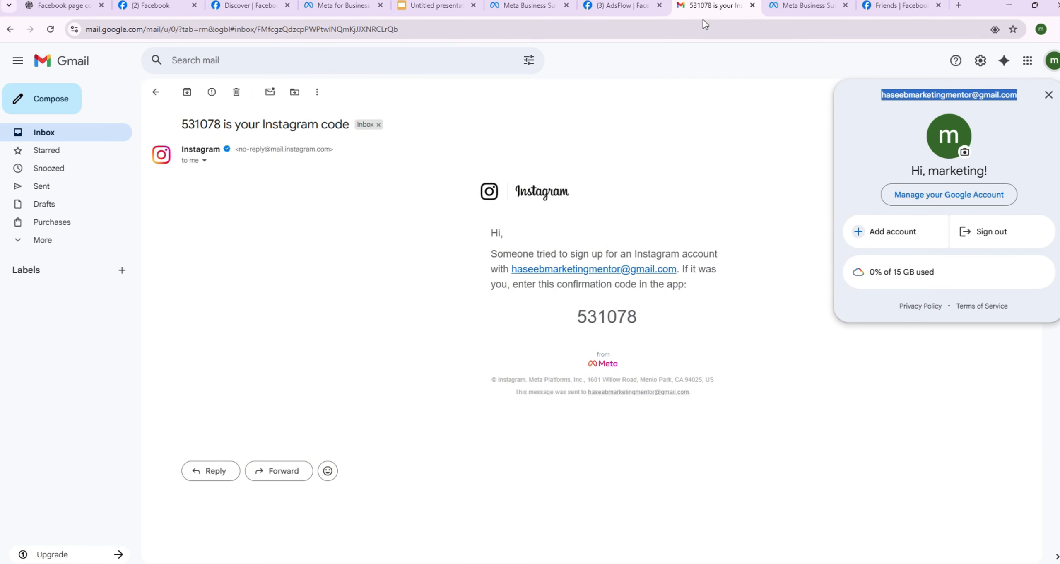
{"action": "left_click", "coordinate": [626, 7]}
{"action": "key", "text": "ctrl+v"}
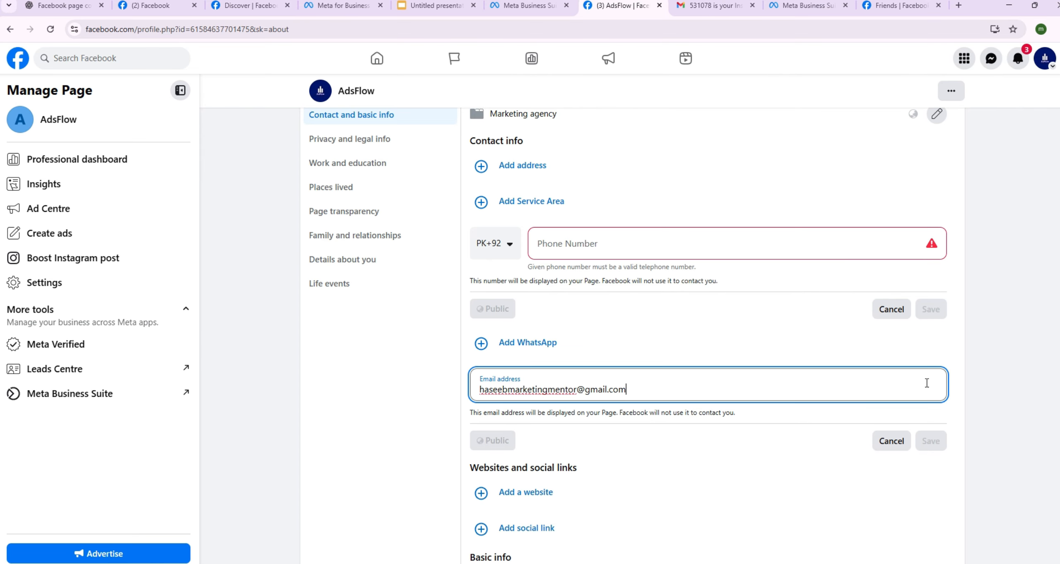
{"action": "left_click", "coordinate": [928, 440]}
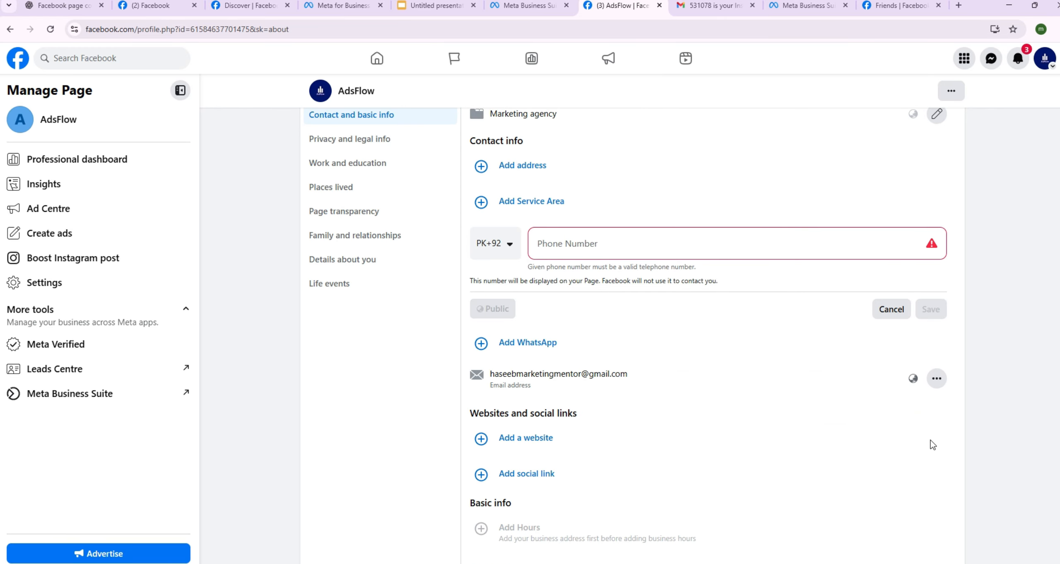
Step: Start adding an Instagram social link to the page's websites and social links
{"action": "scroll", "coordinate": [688, 392], "scroll_direction": "down", "scroll_amount": 3}
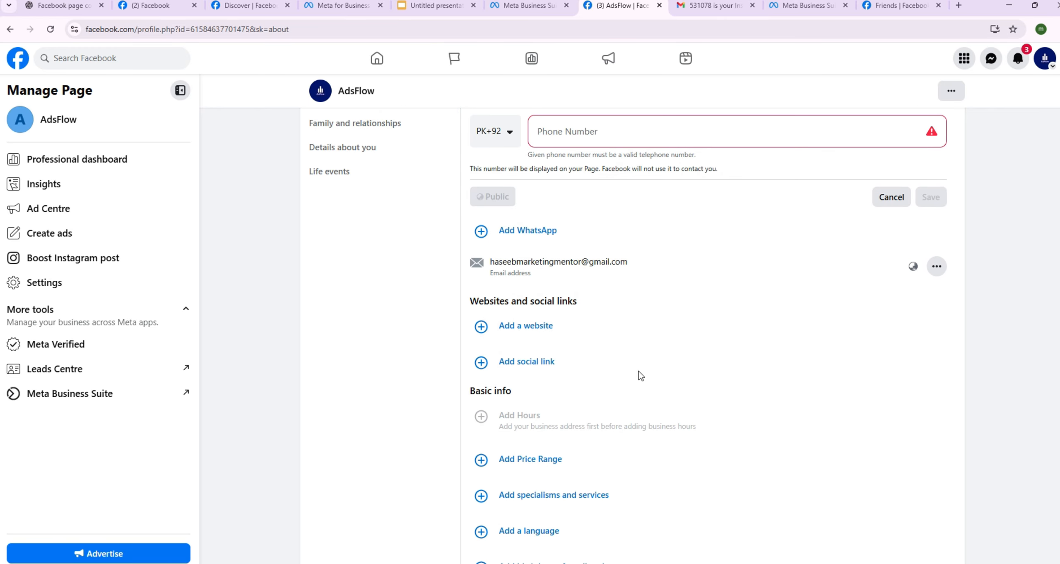
{"action": "left_click", "coordinate": [538, 325]}
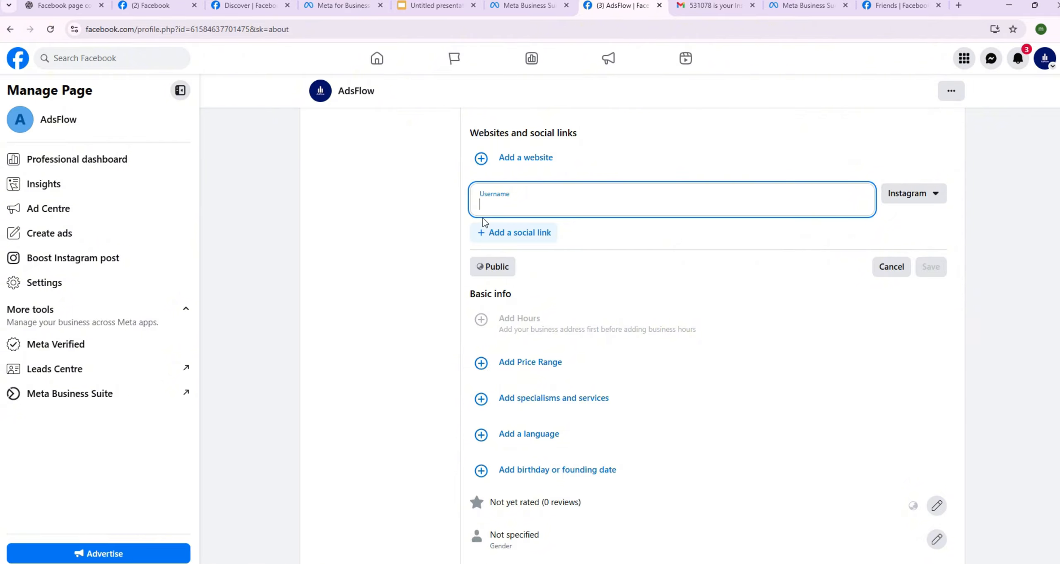
{"action": "left_click", "coordinate": [931, 197]}
{"action": "left_click", "coordinate": [814, 201]}
{"action": "mouse_move", "coordinate": [685, 563]}
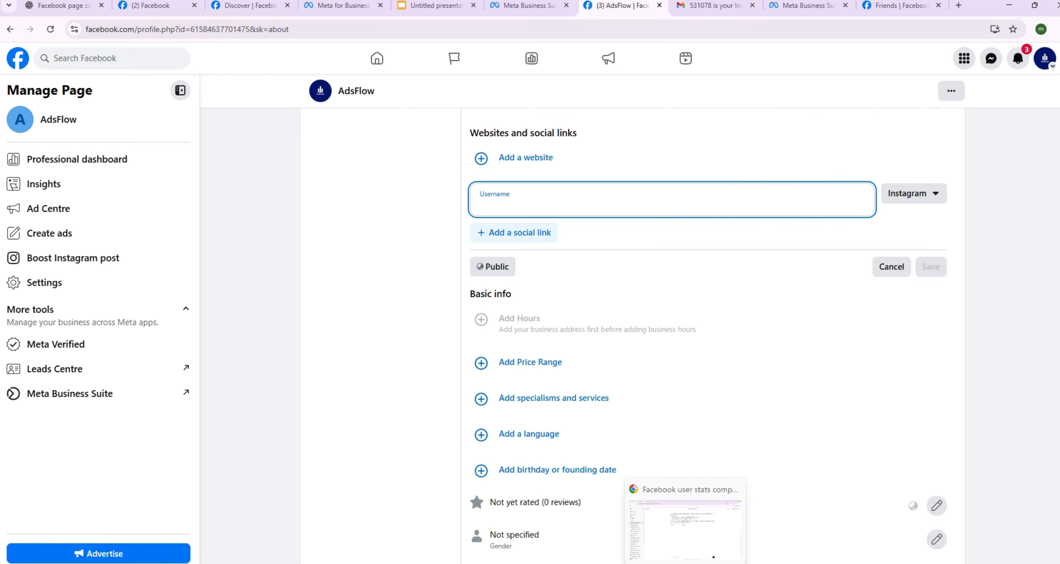
{"action": "left_click", "coordinate": [688, 540]}
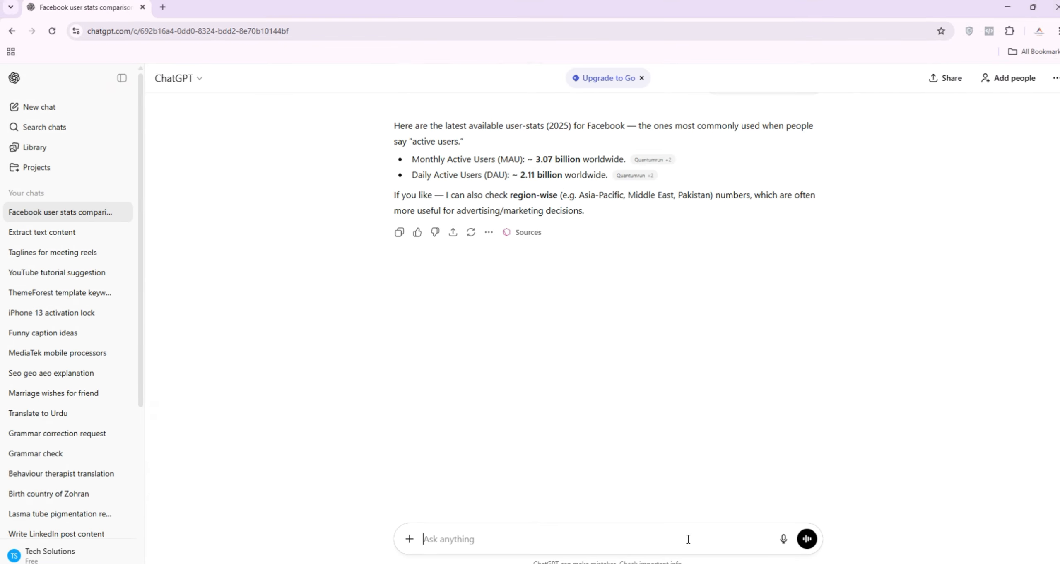
{"action": "left_click", "coordinate": [1013, 5]}
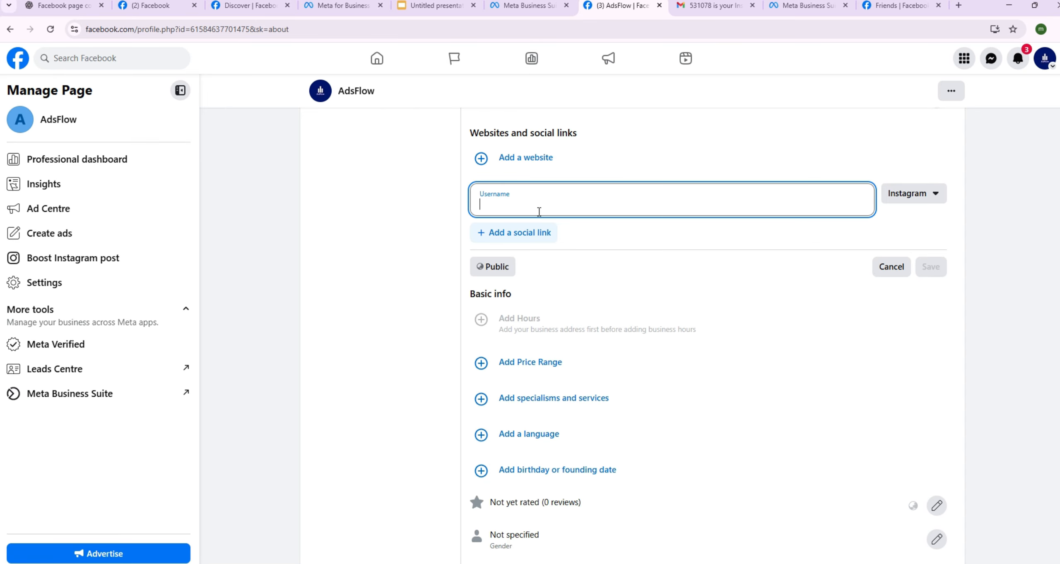
Step: Enter adsflowpk as the Instagram username and save the social link
{"action": "type", "text": "adsf"}
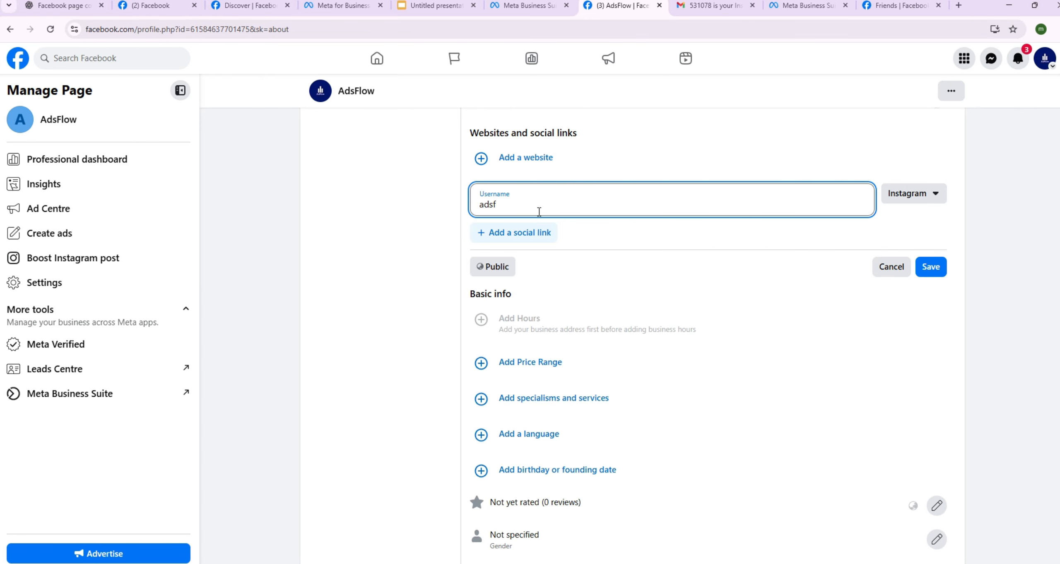
{"action": "type", "text": "lowpk"}
{"action": "left_click", "coordinate": [934, 267]}
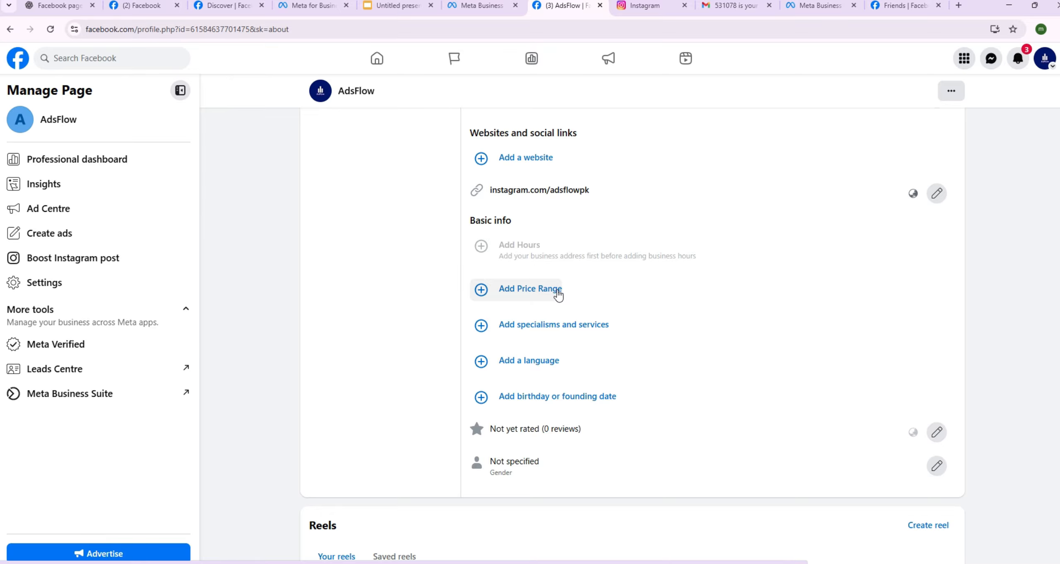
{"action": "scroll", "coordinate": [559, 295], "scroll_direction": "up", "scroll_amount": 5}
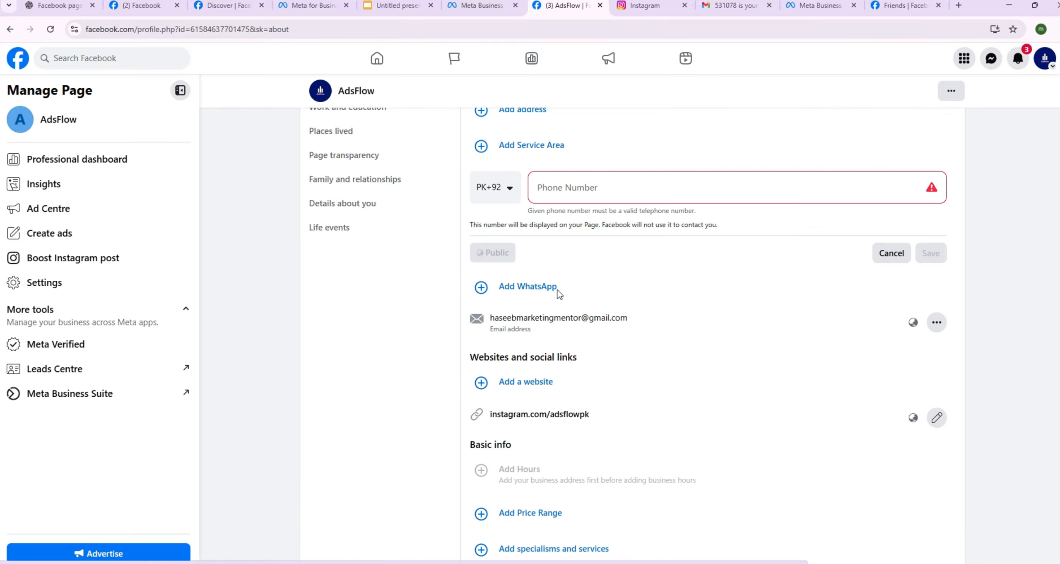
{"action": "scroll", "coordinate": [558, 292], "scroll_direction": "up", "scroll_amount": 8}
{"action": "scroll", "coordinate": [558, 290], "scroll_direction": "down", "scroll_amount": 5}
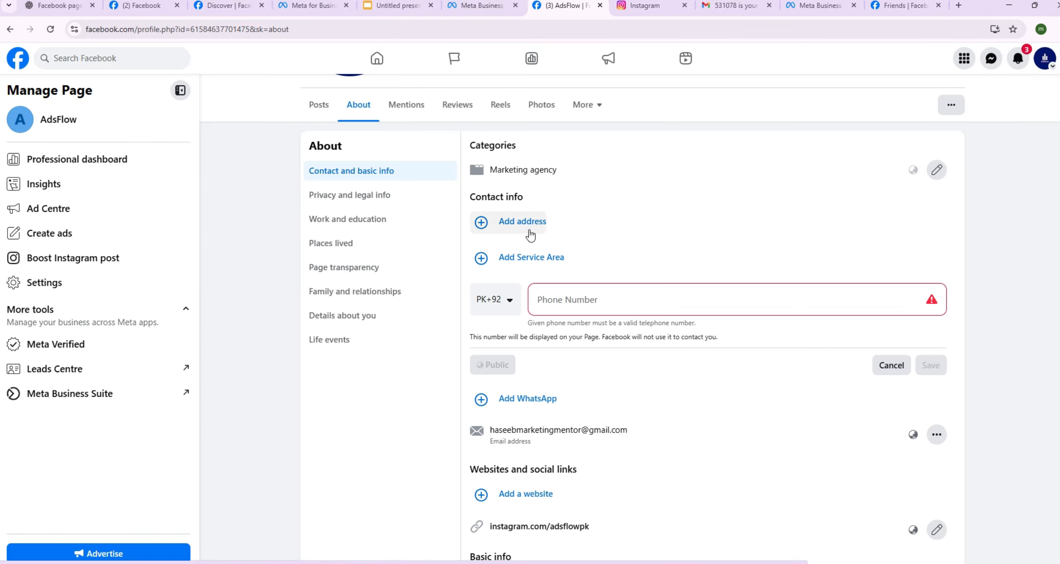
Step: Leave the About section without saving the unfinished phone number and return to the page's posts
{"action": "left_click", "coordinate": [541, 311]}
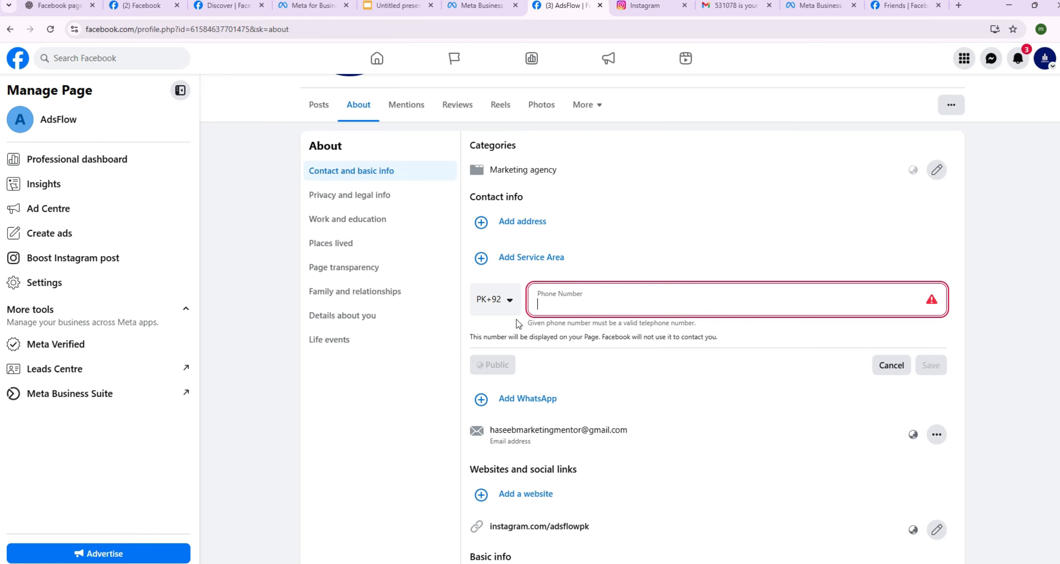
{"action": "scroll", "coordinate": [516, 325], "scroll_direction": "down", "scroll_amount": 3}
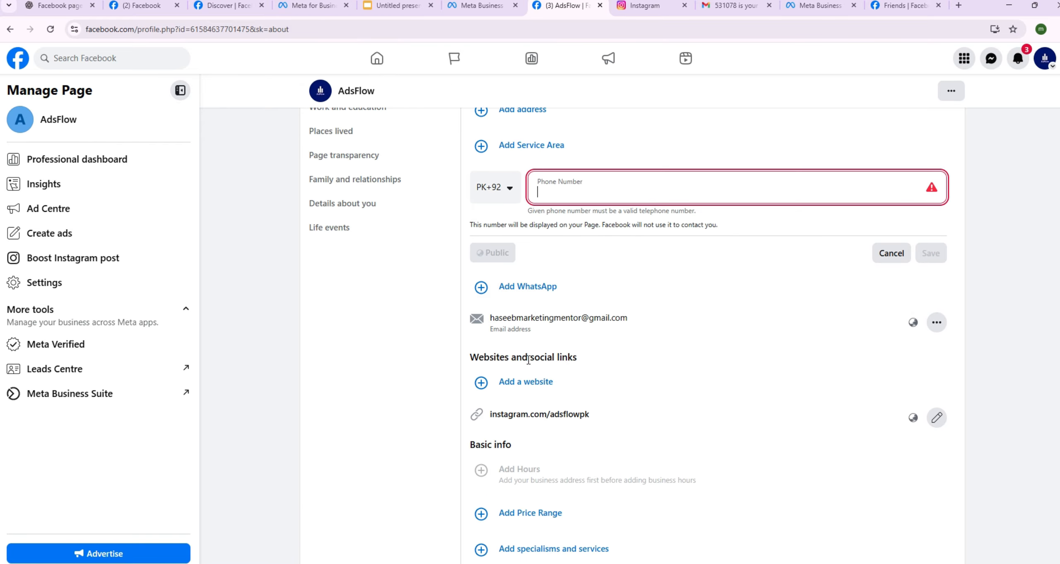
{"action": "scroll", "coordinate": [528, 417], "scroll_direction": "up", "scroll_amount": 8}
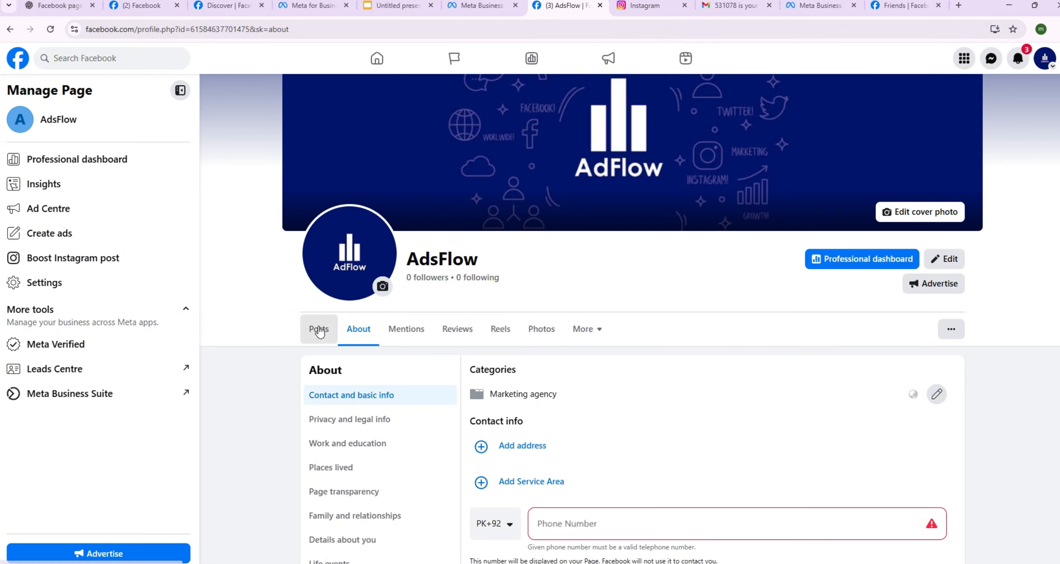
{"action": "left_click", "coordinate": [321, 329]}
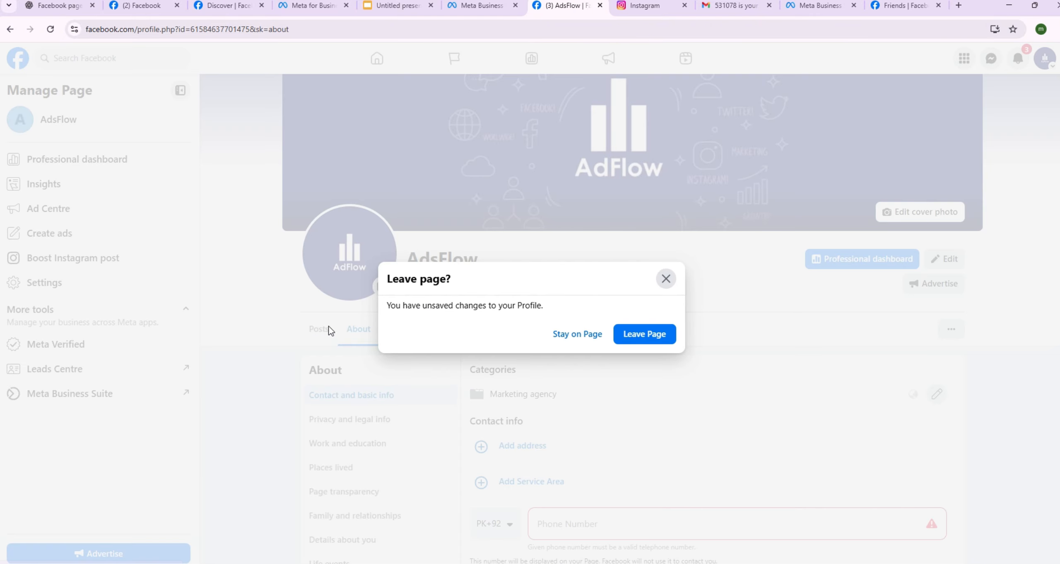
{"action": "left_click", "coordinate": [644, 334]}
{"action": "scroll", "coordinate": [384, 320], "scroll_direction": "down", "scroll_amount": 7}
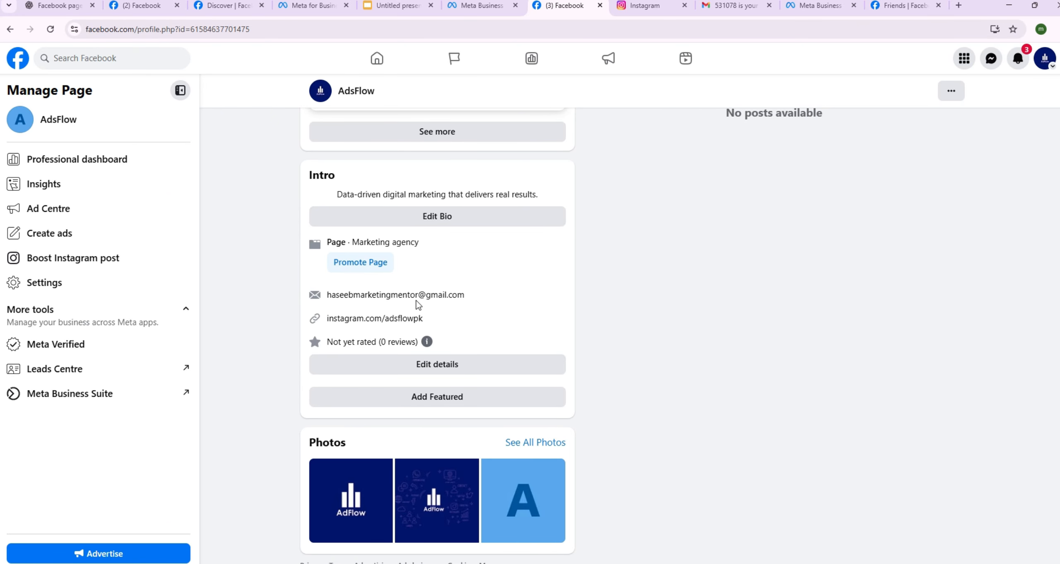
{"action": "scroll", "coordinate": [416, 300], "scroll_direction": "up", "scroll_amount": 7}
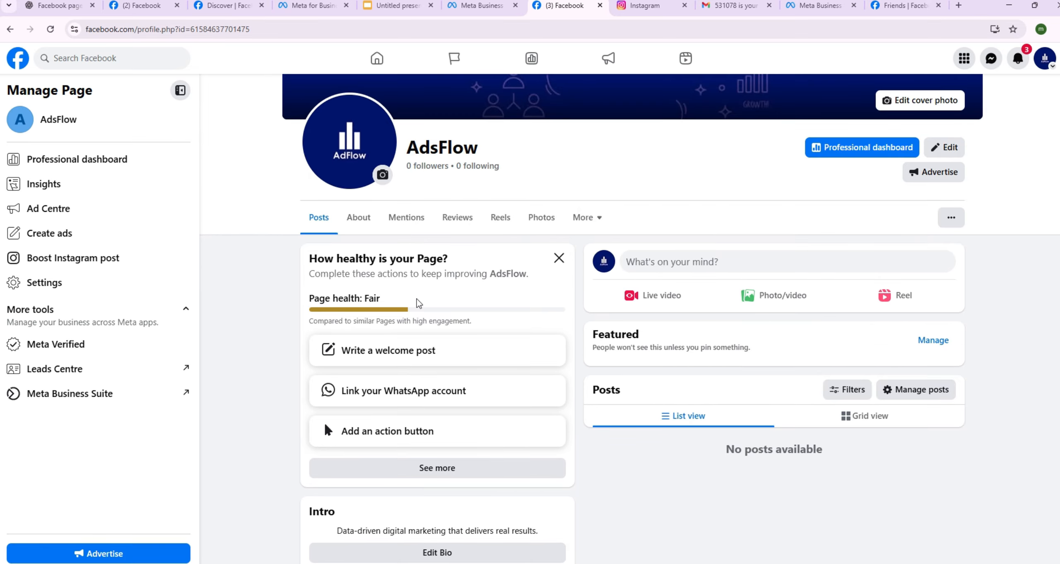
Step: Paste the AdFlow About Us text copied from the ChatGPT chat into the page's About You details
{"action": "left_click", "coordinate": [360, 218]}
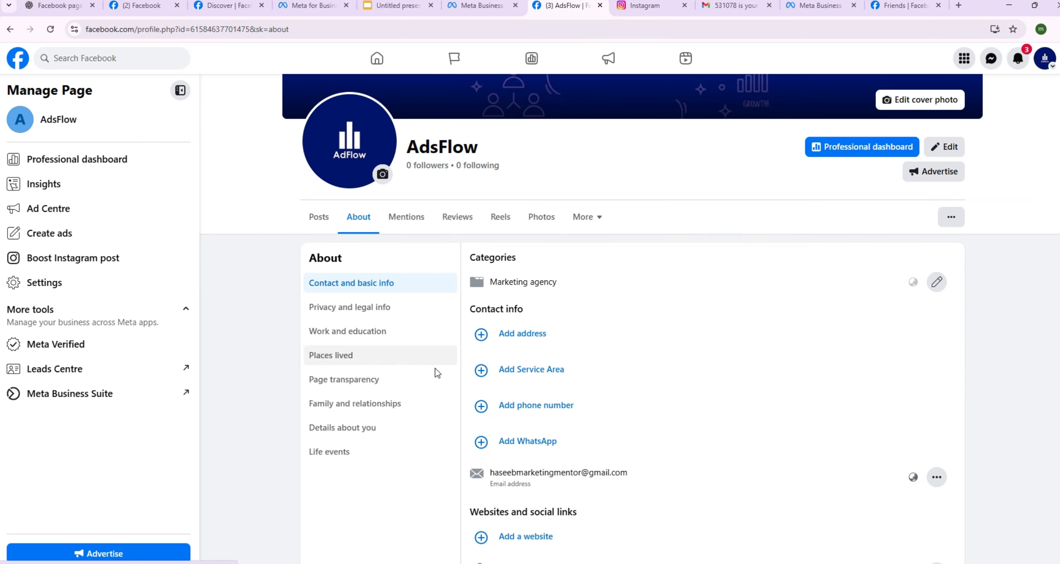
{"action": "left_click", "coordinate": [377, 432]}
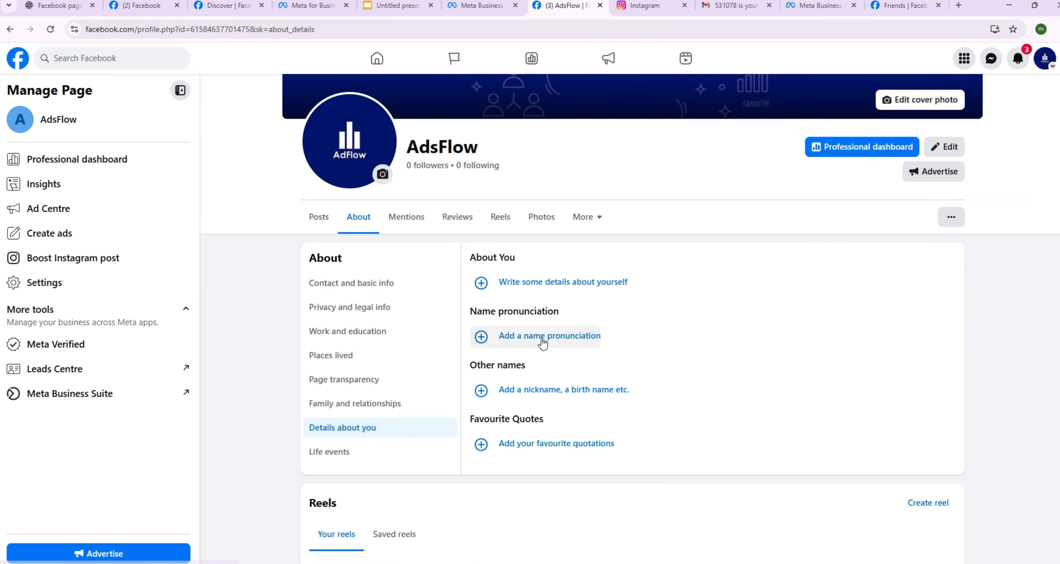
{"action": "left_click", "coordinate": [559, 282]}
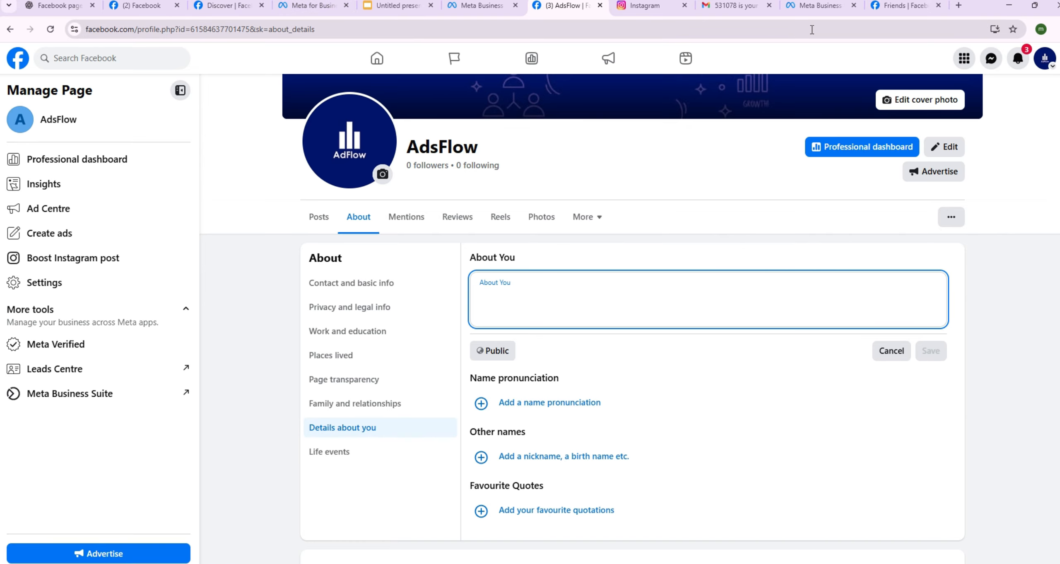
{"action": "left_click", "coordinate": [58, 5]}
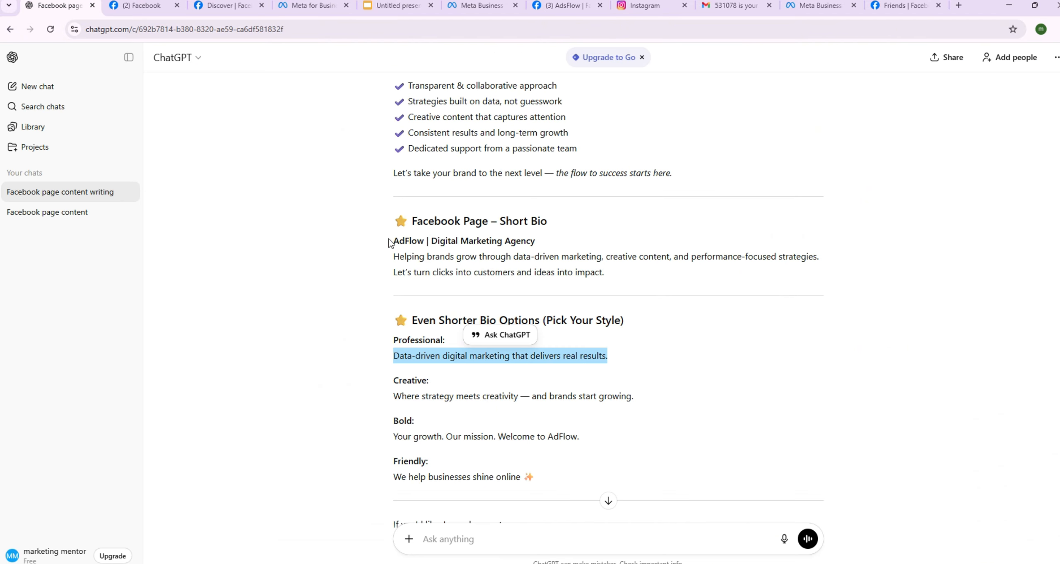
{"action": "scroll", "coordinate": [489, 300], "scroll_direction": "up", "scroll_amount": 10}
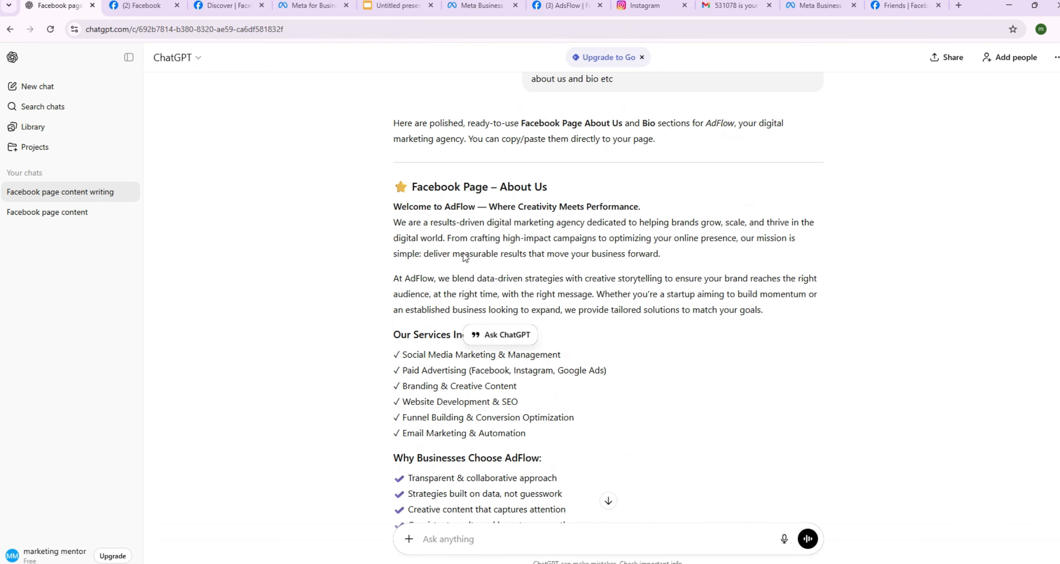
{"action": "scroll", "coordinate": [530, 426], "scroll_direction": "down", "scroll_amount": 1}
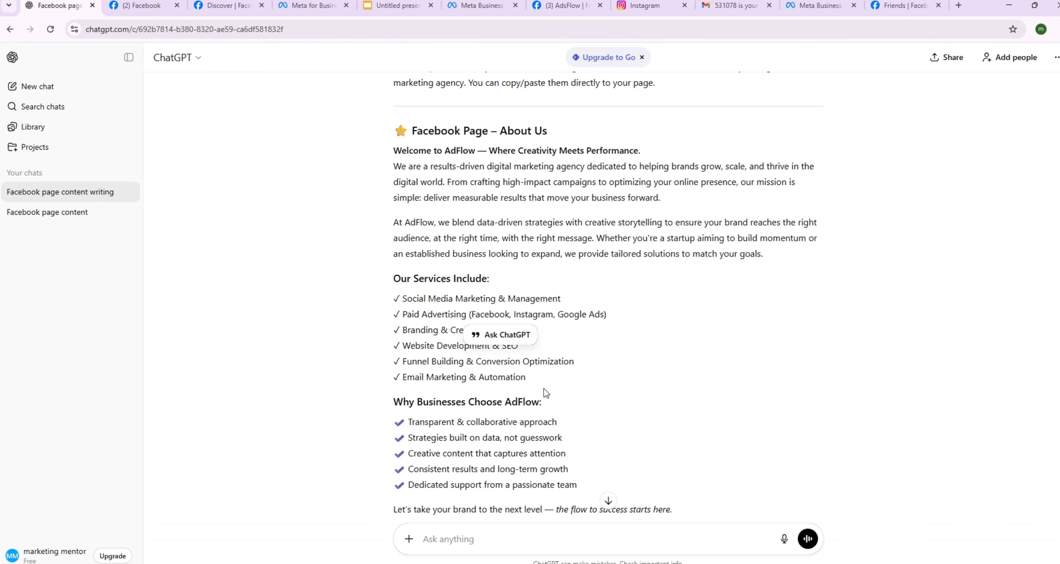
{"action": "scroll", "coordinate": [559, 381], "scroll_direction": "down", "scroll_amount": 2}
{"action": "left_click_drag", "start_coordinate": [581, 369], "coordinate": [408, 186]}
{"action": "key", "text": "ctrl+c"}
{"action": "left_click", "coordinate": [568, 5]}
{"action": "key", "text": "ctrl+v"}
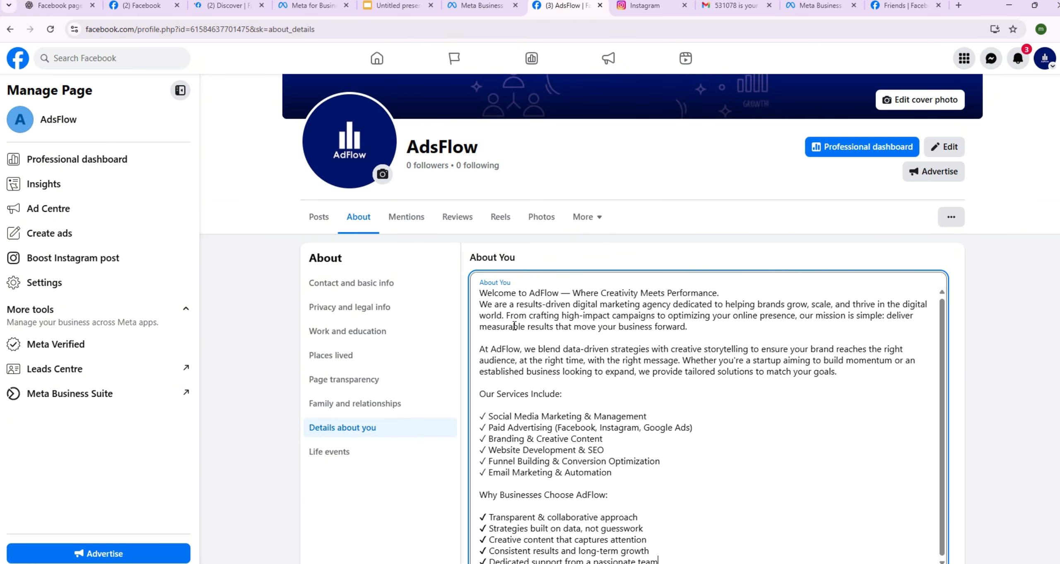
{"action": "left_click", "coordinate": [962, 387]}
{"action": "scroll", "coordinate": [842, 403], "scroll_direction": "down", "scroll_amount": 1}
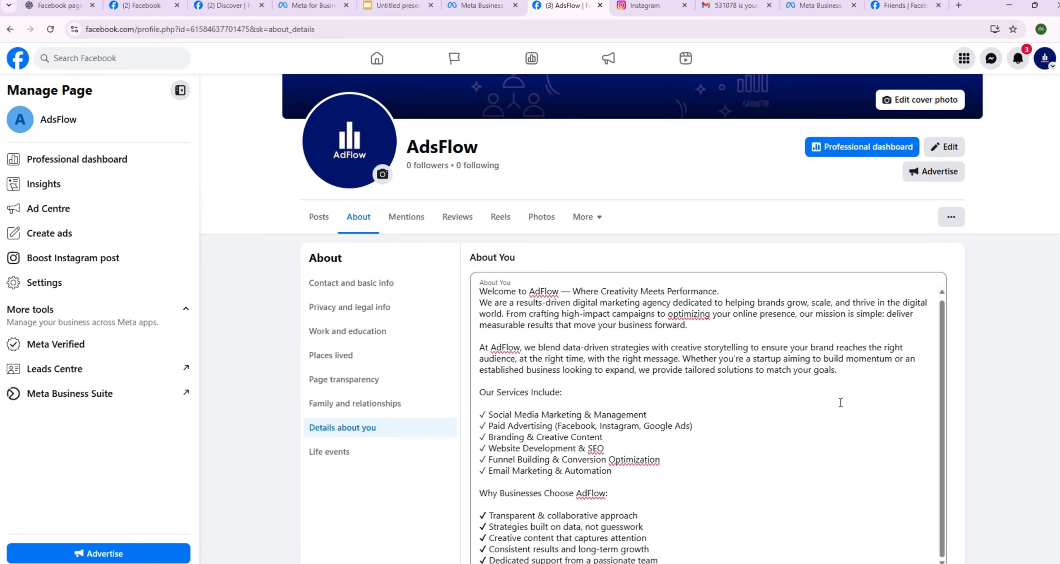
{"action": "scroll", "coordinate": [915, 387], "scroll_direction": "down", "scroll_amount": 8}
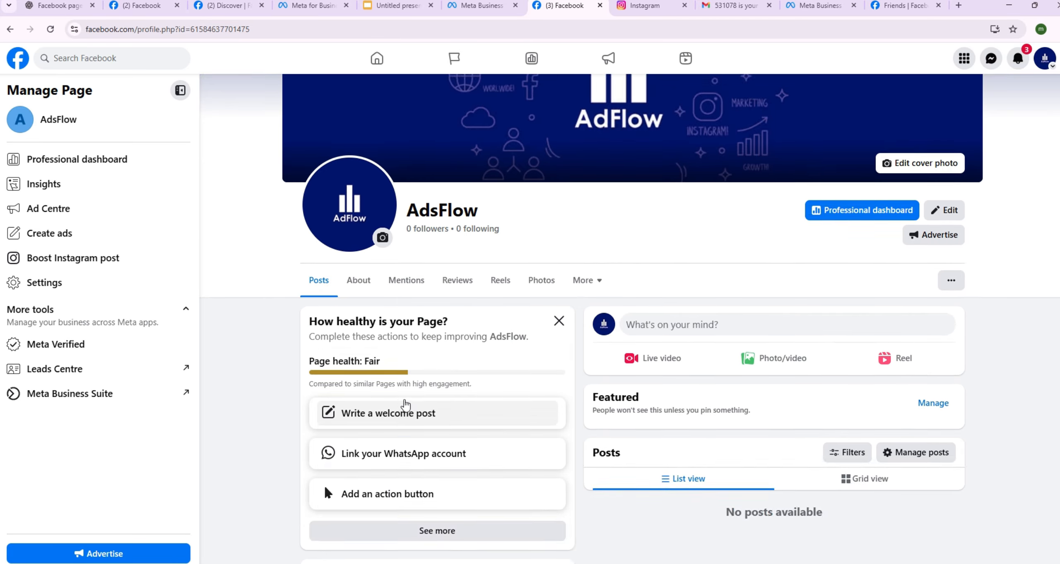
Step: Set the Instagram account's profile photo to the logo image from the AdsFlow folder
{"action": "scroll", "coordinate": [404, 399], "scroll_direction": "up", "scroll_amount": 3}
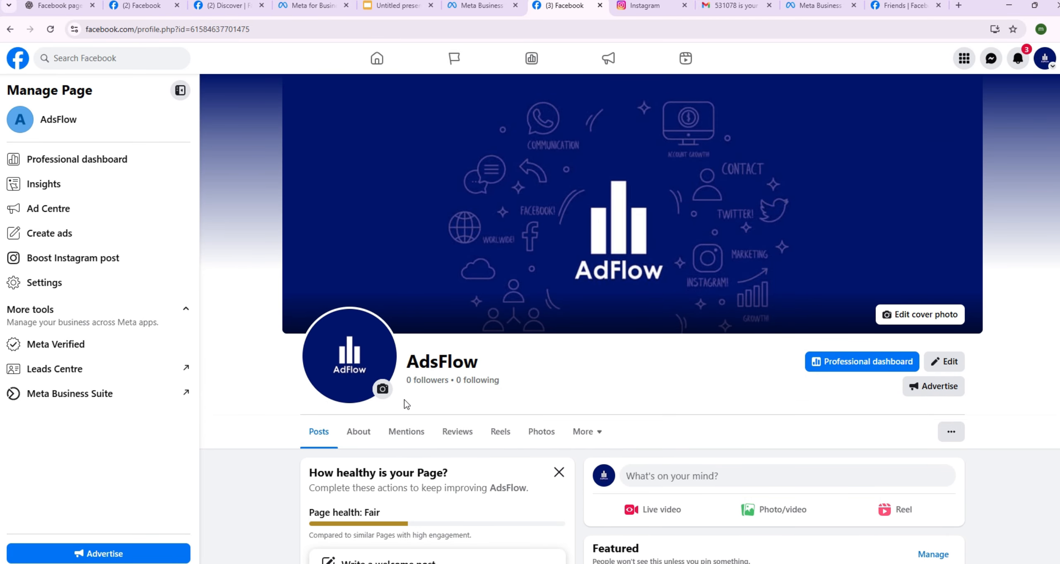
{"action": "scroll", "coordinate": [404, 399], "scroll_direction": "down", "scroll_amount": 12}
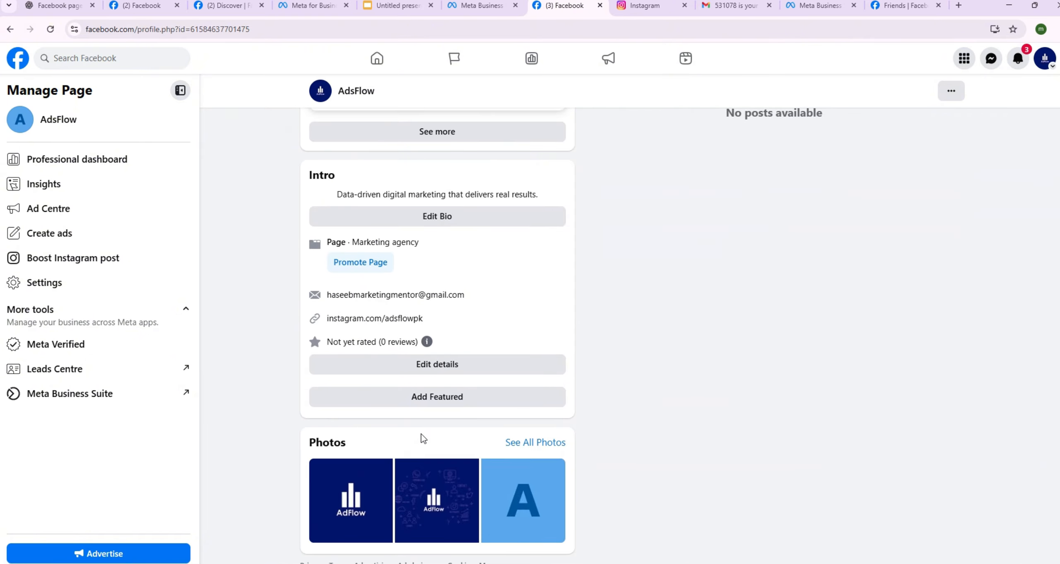
{"action": "scroll", "coordinate": [422, 437], "scroll_direction": "up", "scroll_amount": 5}
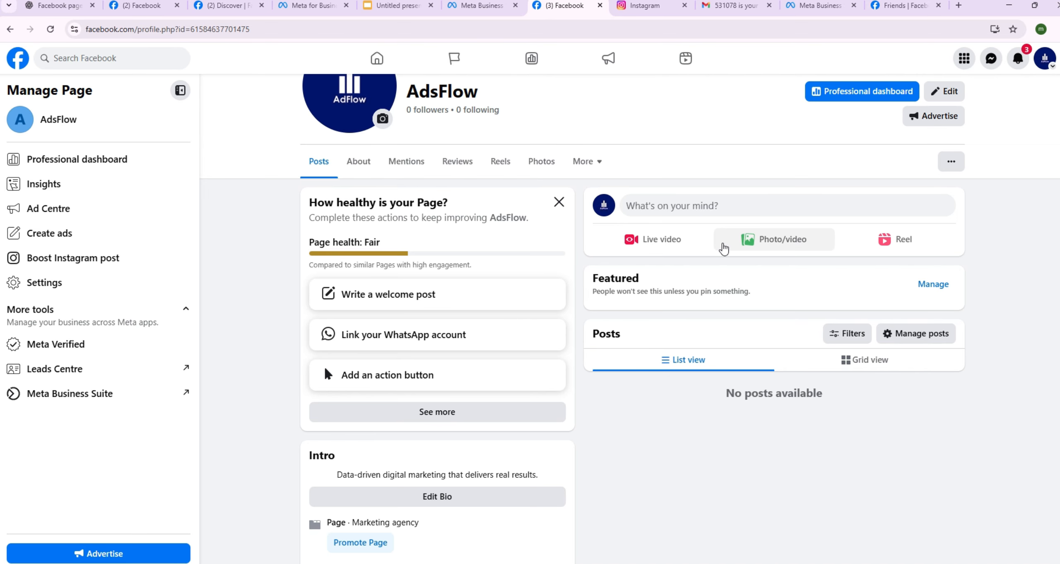
{"action": "scroll", "coordinate": [485, 171], "scroll_direction": "up", "scroll_amount": 5}
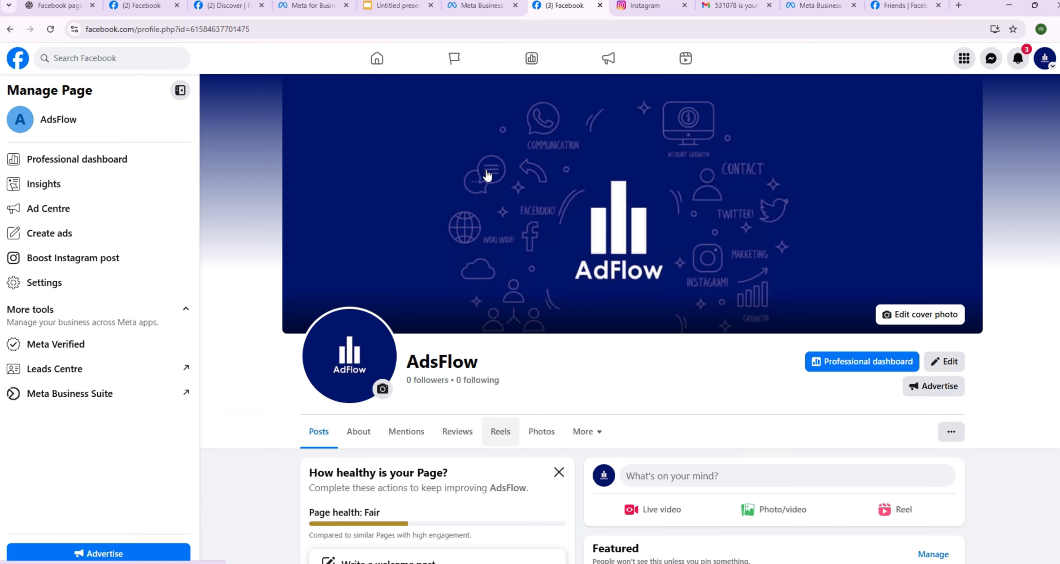
{"action": "left_click", "coordinate": [650, 6]}
{"action": "left_click", "coordinate": [452, 122]}
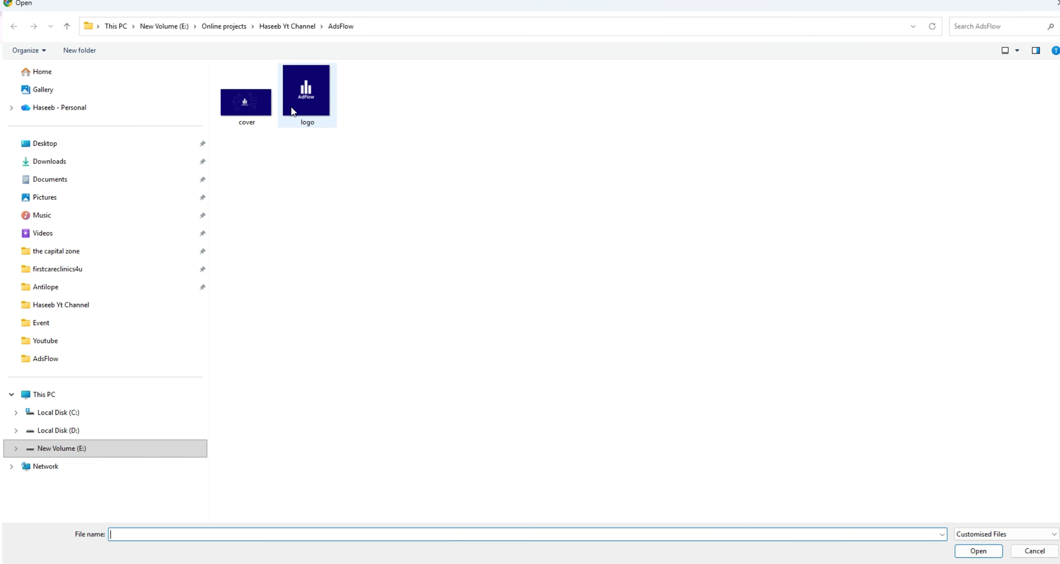
{"action": "double_click", "coordinate": [310, 99]}
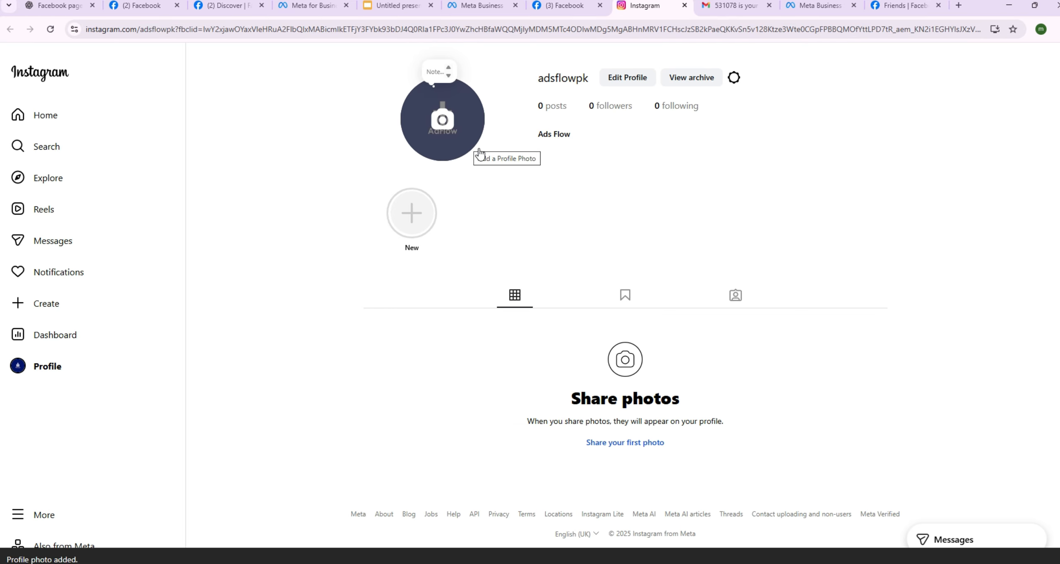
Step: Copy the Facebook page's Intro bio into the Instagram profile's Bio and submit the profile edit
{"action": "left_click", "coordinate": [49, 367]}
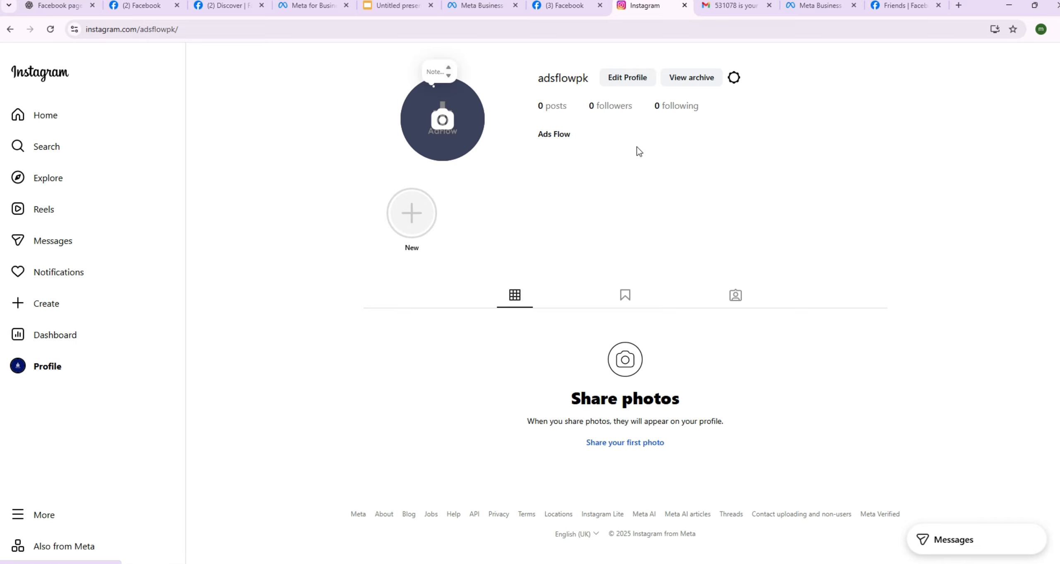
{"action": "left_click", "coordinate": [641, 80]}
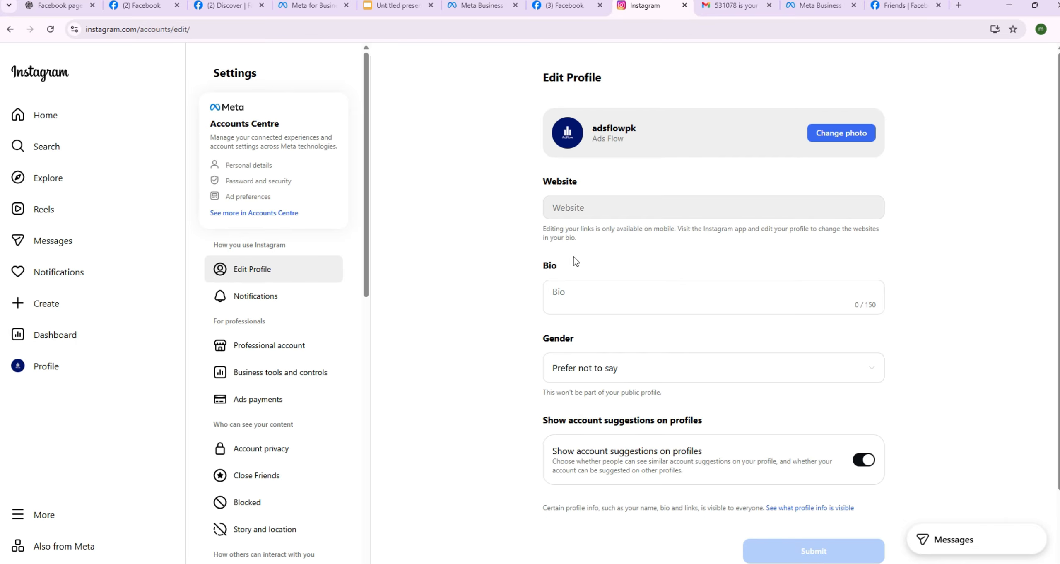
{"action": "left_click", "coordinate": [580, 285]}
{"action": "left_click", "coordinate": [565, 6]}
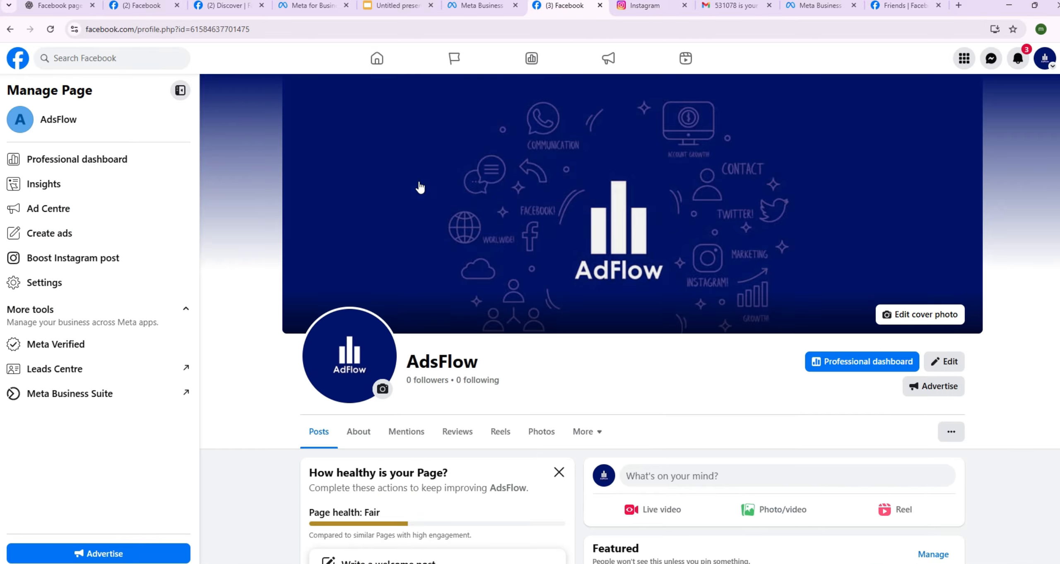
{"action": "scroll", "coordinate": [414, 227], "scroll_direction": "down", "scroll_amount": 5}
{"action": "scroll", "coordinate": [384, 309], "scroll_direction": "down", "scroll_amount": 4}
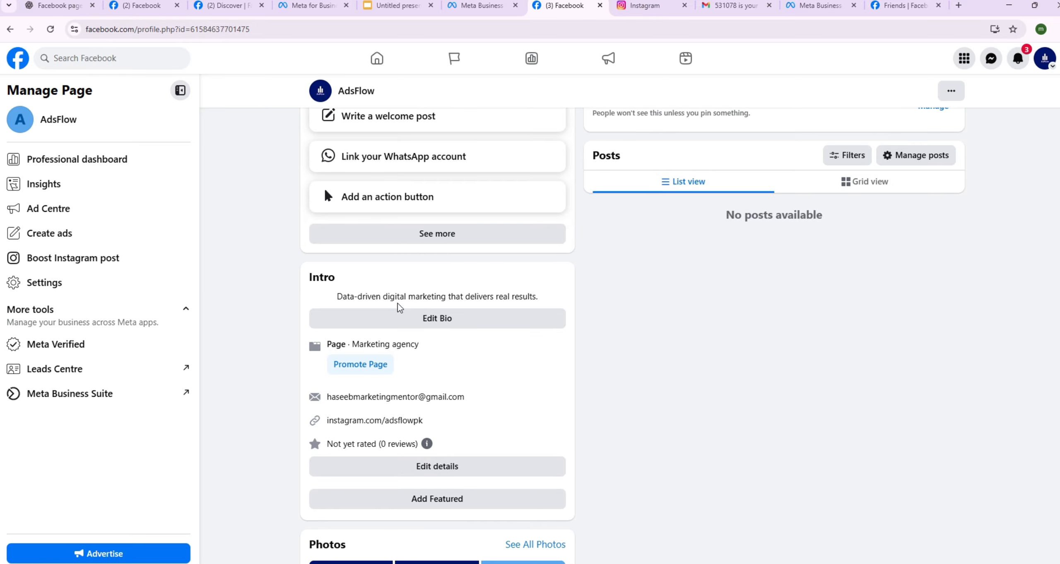
{"action": "triple_click", "coordinate": [399, 297]}
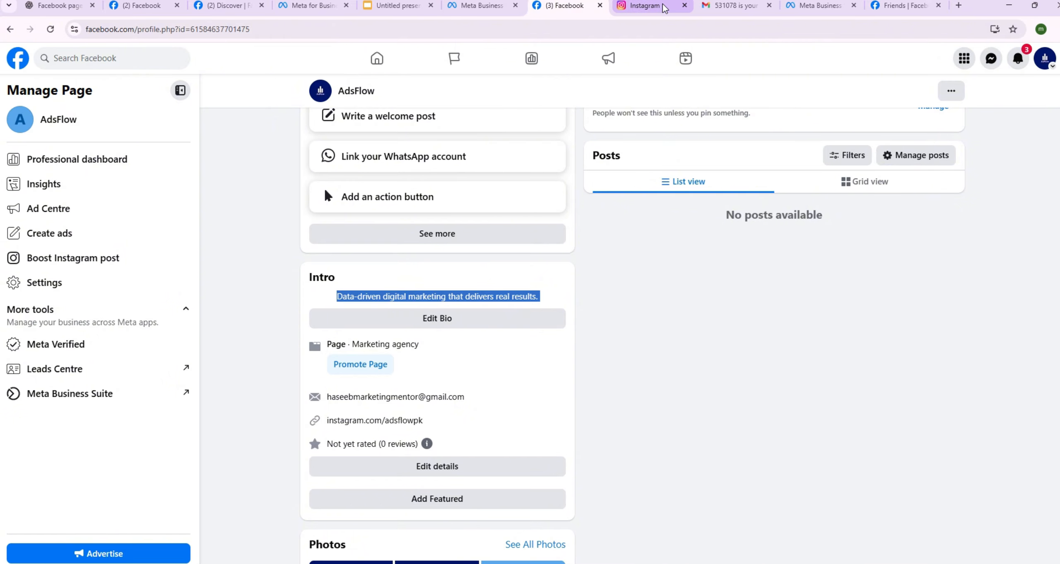
{"action": "left_click", "coordinate": [646, 5]}
{"action": "key", "text": "ctrl+v"}
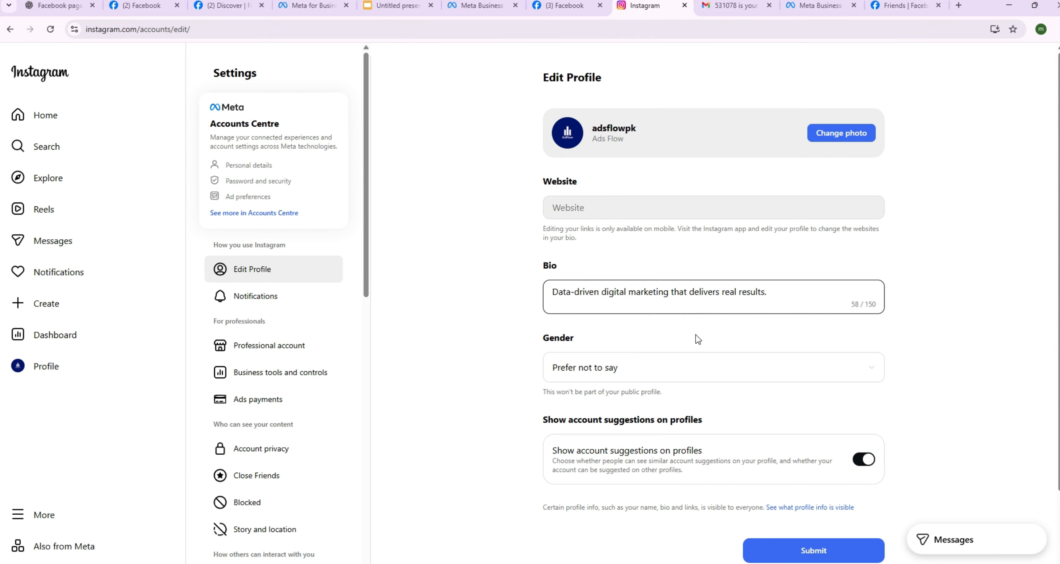
{"action": "scroll", "coordinate": [696, 336], "scroll_direction": "down", "scroll_amount": 2}
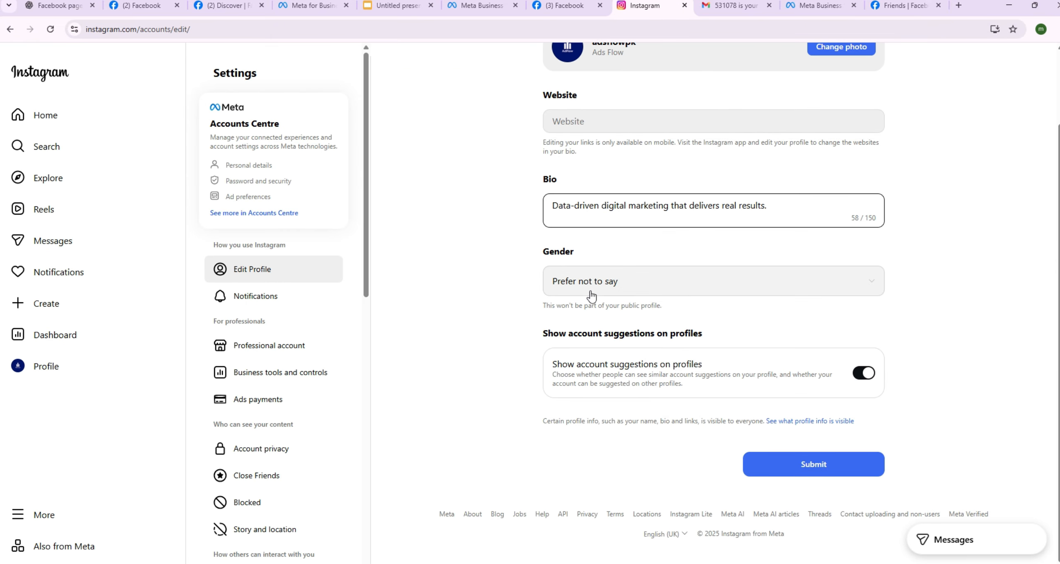
{"action": "left_click", "coordinate": [808, 465]}
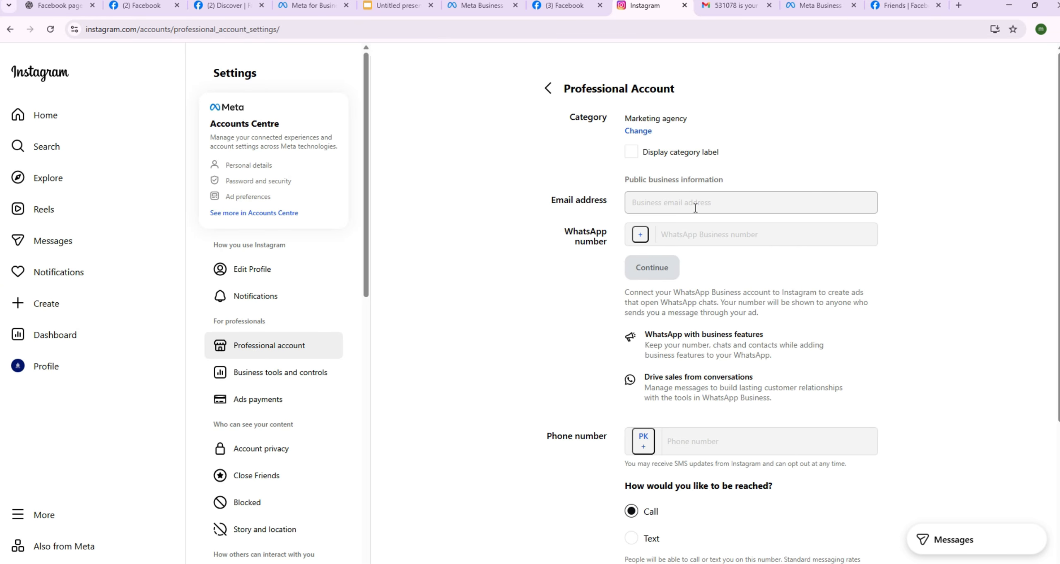
Step: Copy the Google account's e-mail into the Instagram professional account's e-mail address and submit
{"action": "left_click", "coordinate": [819, 8]}
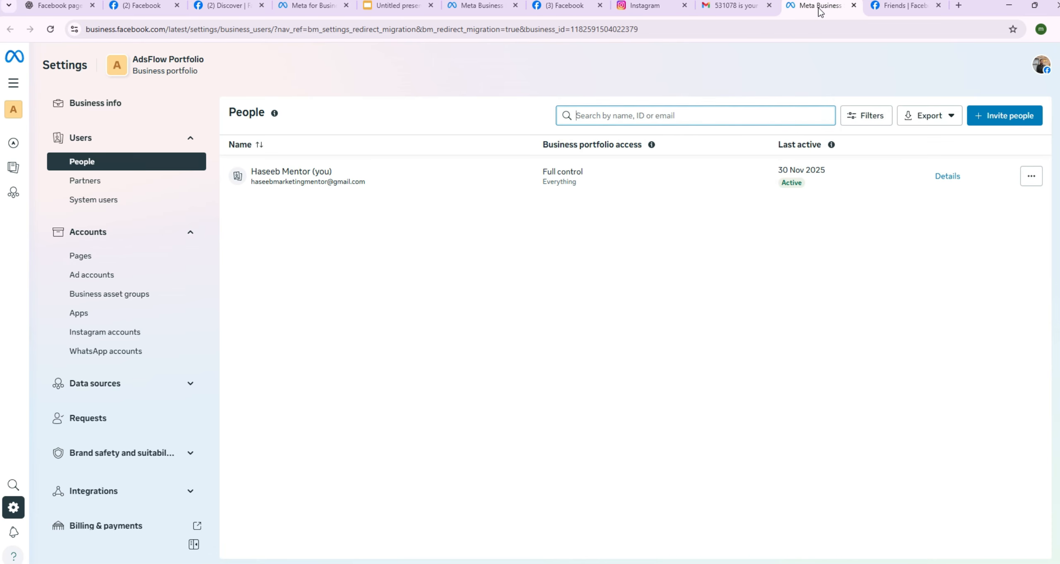
{"action": "left_click", "coordinate": [737, 6]}
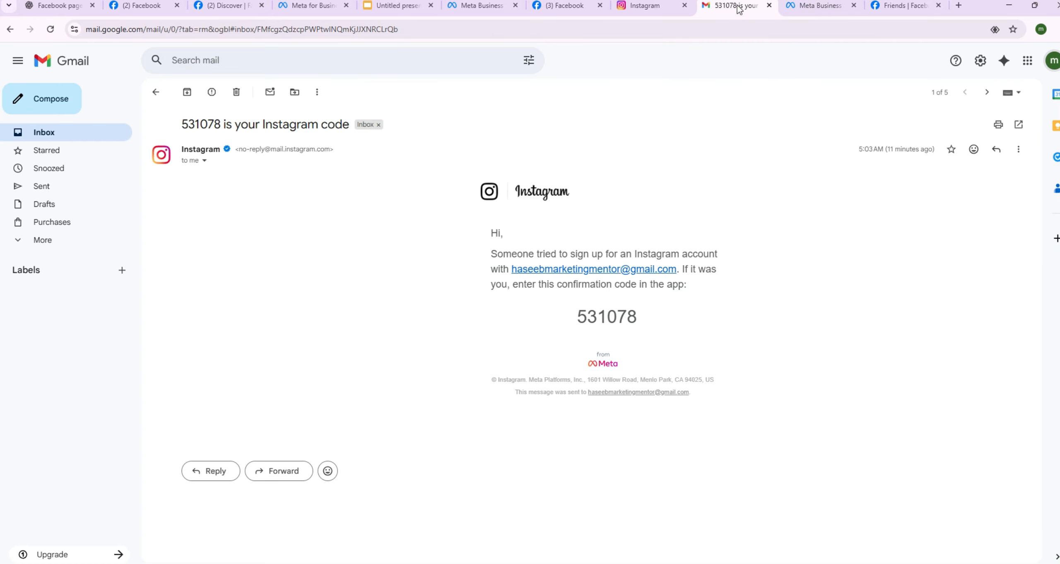
{"action": "left_click", "coordinate": [1053, 62]}
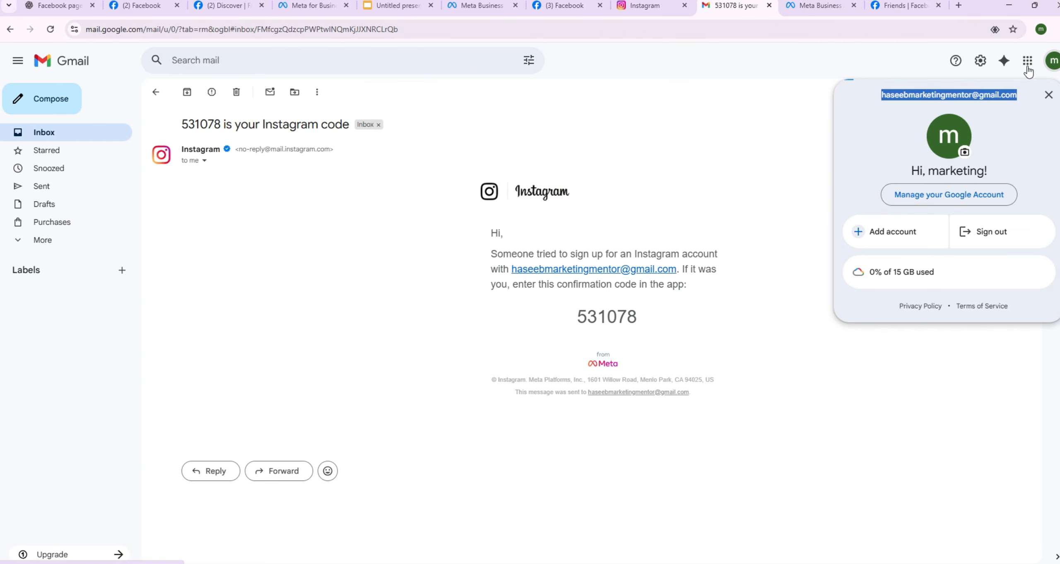
{"action": "left_click", "coordinate": [676, 10]}
{"action": "key", "text": "ctrl+v"}
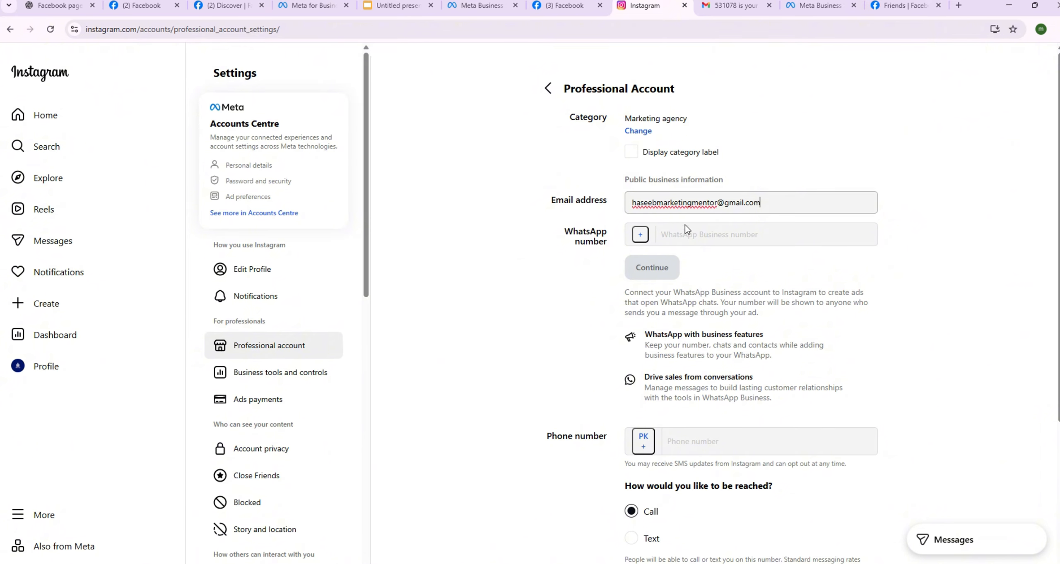
{"action": "left_click", "coordinate": [542, 286]}
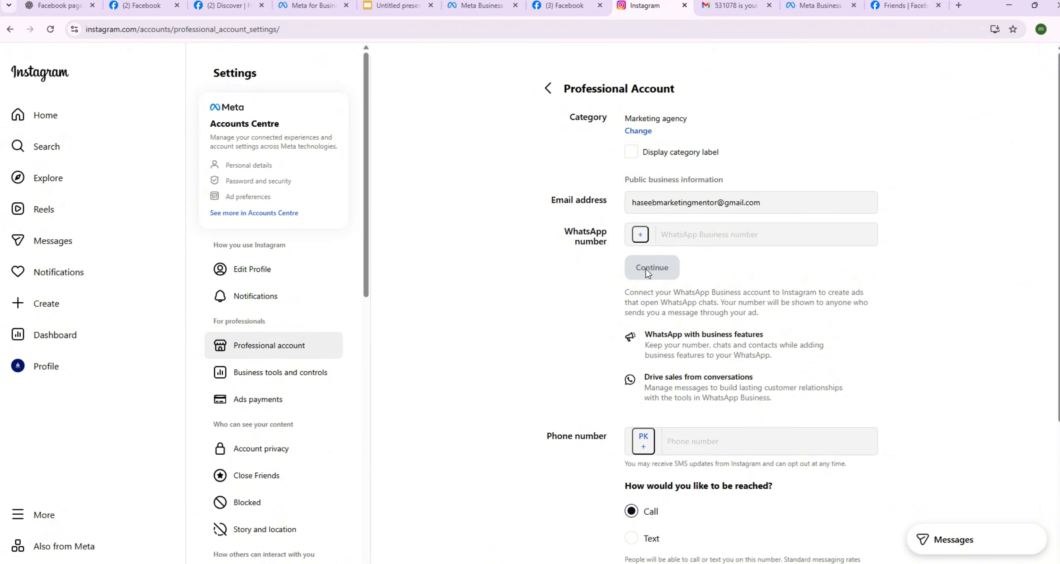
{"action": "scroll", "coordinate": [688, 288], "scroll_direction": "down", "scroll_amount": 4}
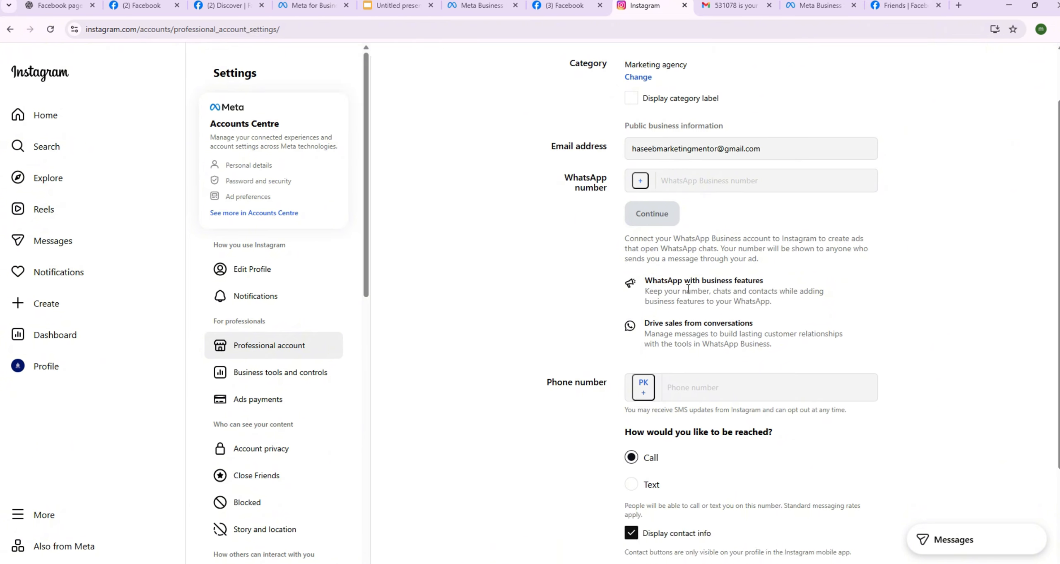
{"action": "left_click", "coordinate": [686, 273]}
{"action": "scroll", "coordinate": [686, 273], "scroll_direction": "down", "scroll_amount": 1}
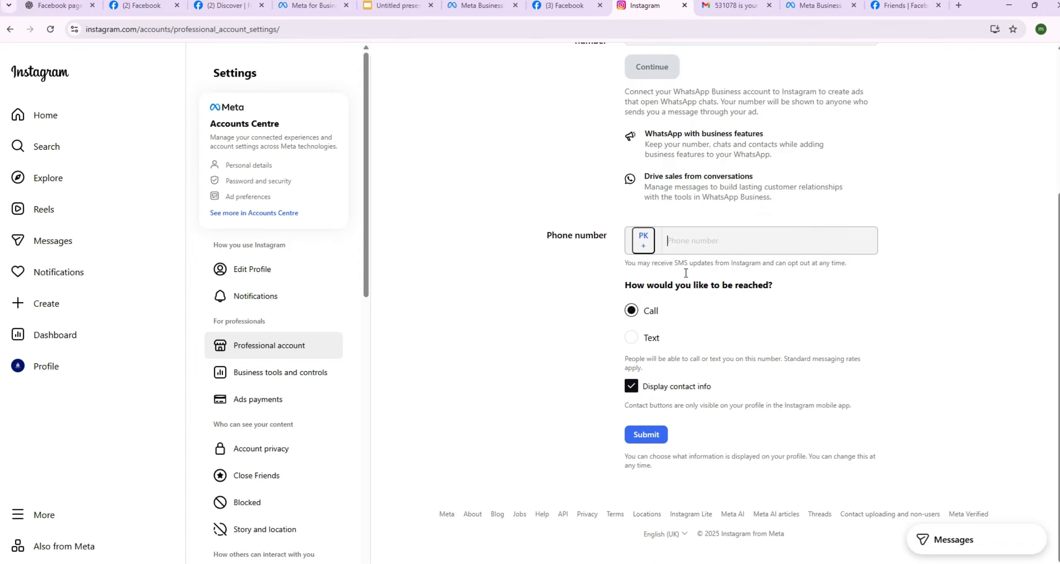
{"action": "left_click", "coordinate": [649, 434]}
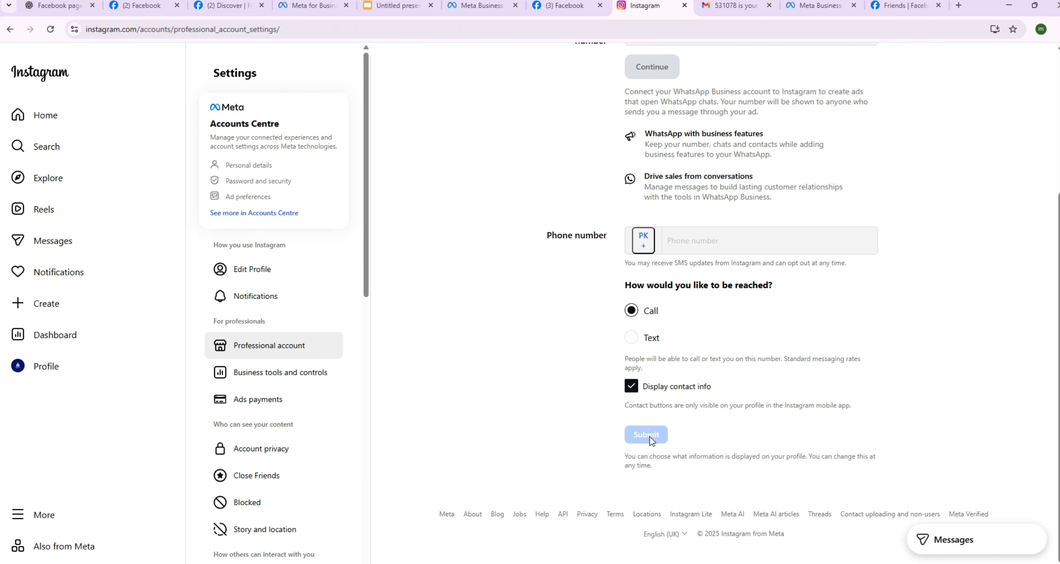
Step: Move to the next slide of the presentation, Who You Can Work With Using This Skill
{"action": "scroll", "coordinate": [672, 281], "scroll_direction": "up", "scroll_amount": 4}
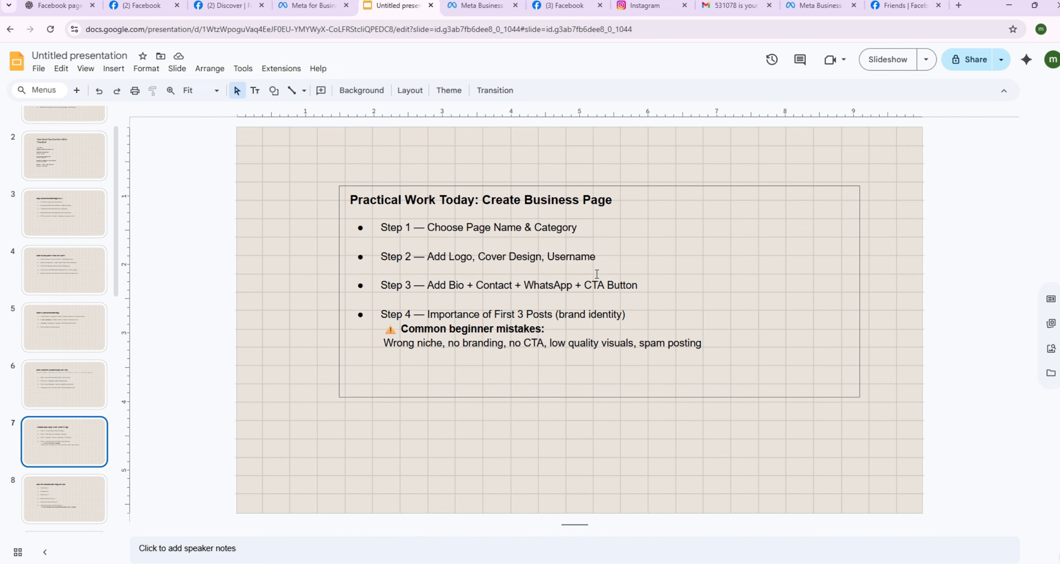
{"action": "key", "text": "Down"}
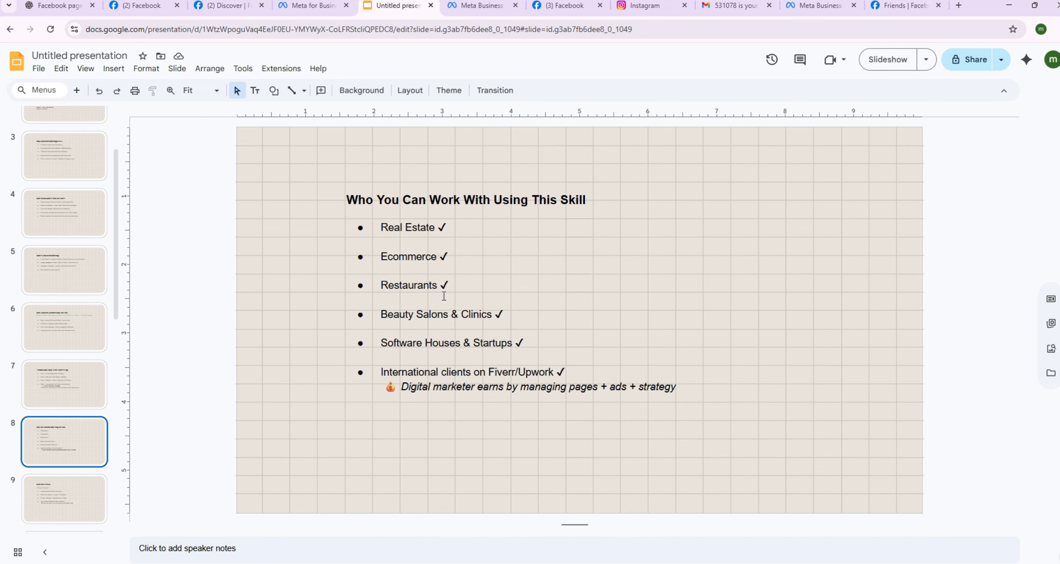